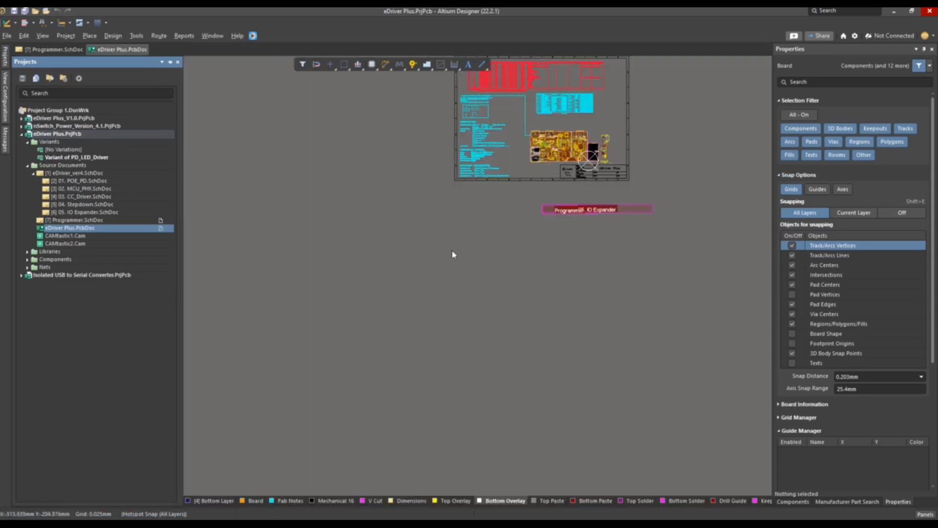
Examine the programmer board outline and its unplaced components in 3D and in 2D single-layer mode
{"action": "scroll", "coordinate": [417, 293], "scroll_direction": "up", "scroll_amount": 5, "text": "ctrl"}
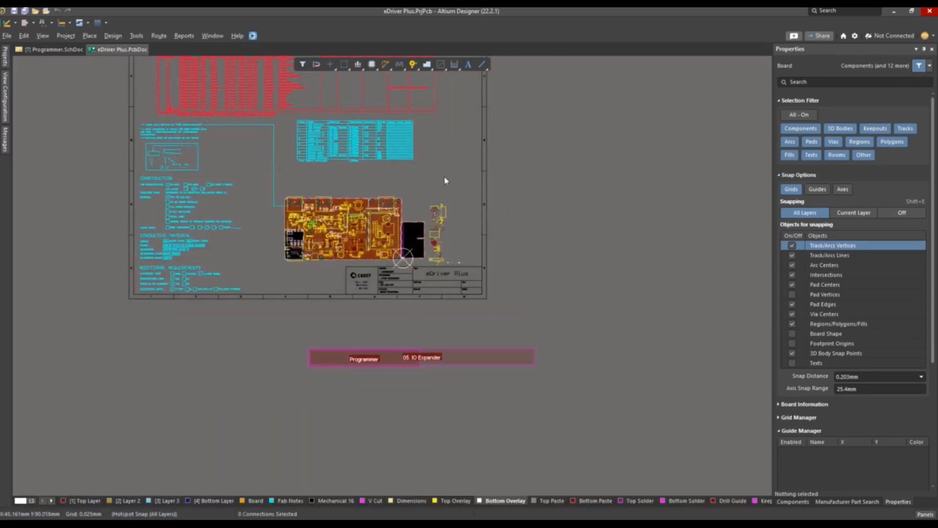
{"action": "key", "text": "3"}
{"action": "scroll", "coordinate": [409, 240], "scroll_direction": "up", "scroll_amount": 4, "text": "ctrl"}
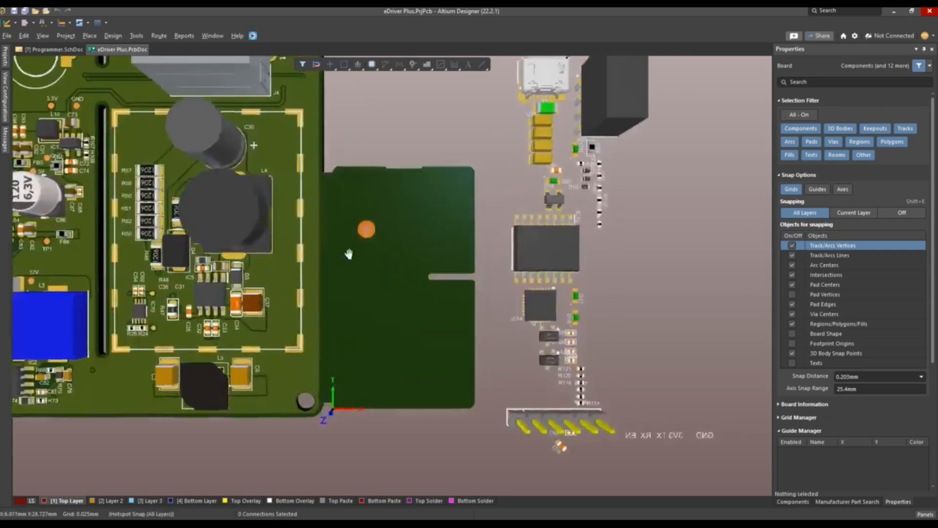
{"action": "key", "text": "2"}
{"action": "scroll", "coordinate": [396, 230], "scroll_direction": "up", "scroll_amount": 6, "text": "ctrl"}
{"action": "key", "text": "shift+s"}
{"action": "right_click_drag", "start_coordinate": [562, 286], "coordinate": [410, 281]}
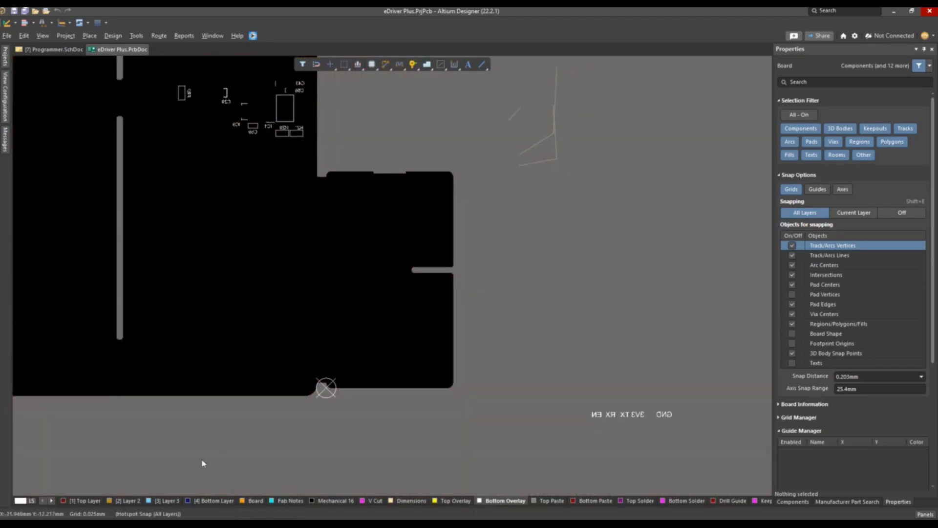
Review the Top Layer and Layer 2 individually, make Board the active layer, and display all layers together again
{"action": "left_click", "coordinate": [81, 501]}
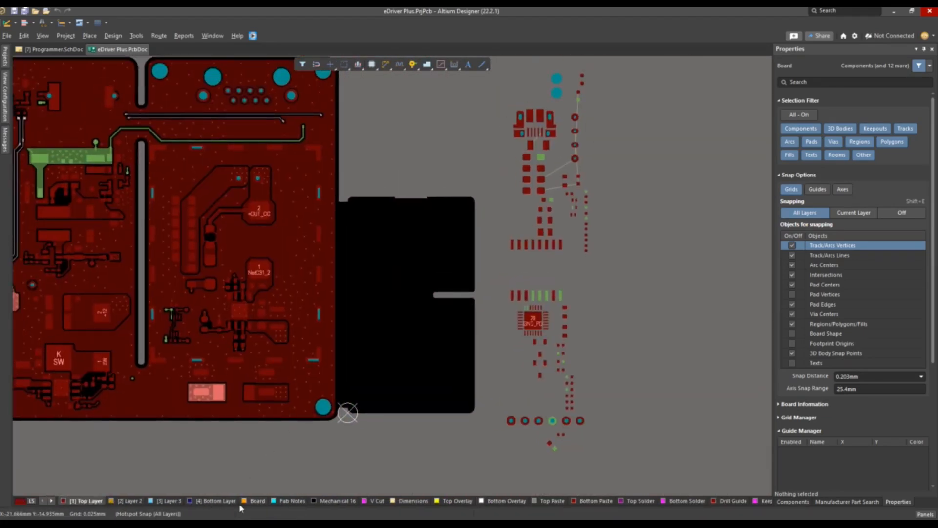
{"action": "left_click", "coordinate": [135, 501]}
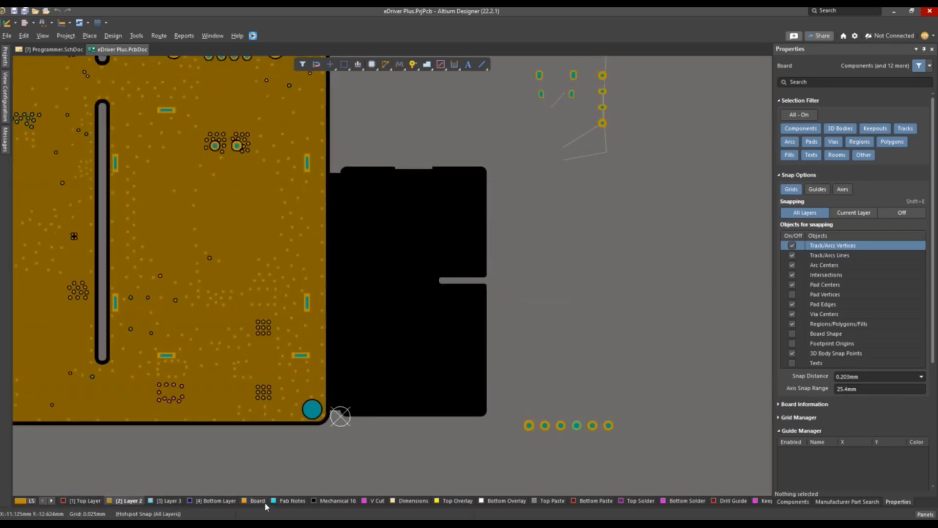
{"action": "left_click", "coordinate": [261, 501]}
{"action": "scroll", "coordinate": [431, 291], "scroll_direction": "up", "scroll_amount": 2, "text": "ctrl"}
{"action": "key", "text": "shift+s"}
{"action": "scroll", "coordinate": [456, 291], "scroll_direction": "down", "scroll_amount": 4, "text": "ctrl"}
{"action": "right_click_drag", "start_coordinate": [516, 225], "coordinate": [488, 240]}
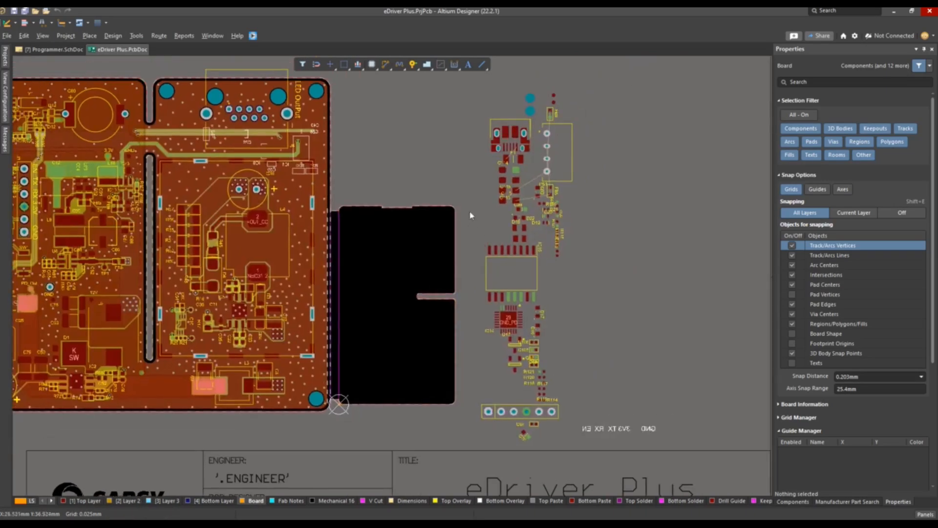
Move the micro-USB connector from the unplaced parts to just above the notch in the programmer board's upper edge
{"action": "scroll", "coordinate": [534, 161], "scroll_direction": "up", "scroll_amount": 1, "text": "ctrl"}
{"action": "right_click_drag", "start_coordinate": [539, 209], "coordinate": [533, 280]}
{"action": "key", "text": "3"}
{"action": "scroll", "coordinate": [490, 192], "scroll_direction": "up", "scroll_amount": 1, "text": "ctrl"}
{"action": "key", "text": "2"}
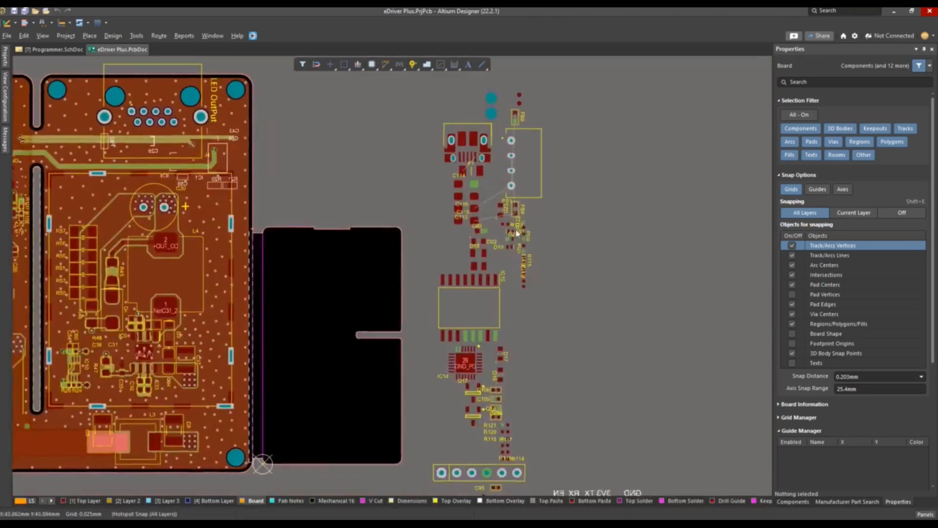
{"action": "scroll", "coordinate": [518, 225], "scroll_direction": "up", "scroll_amount": 1, "text": "ctrl"}
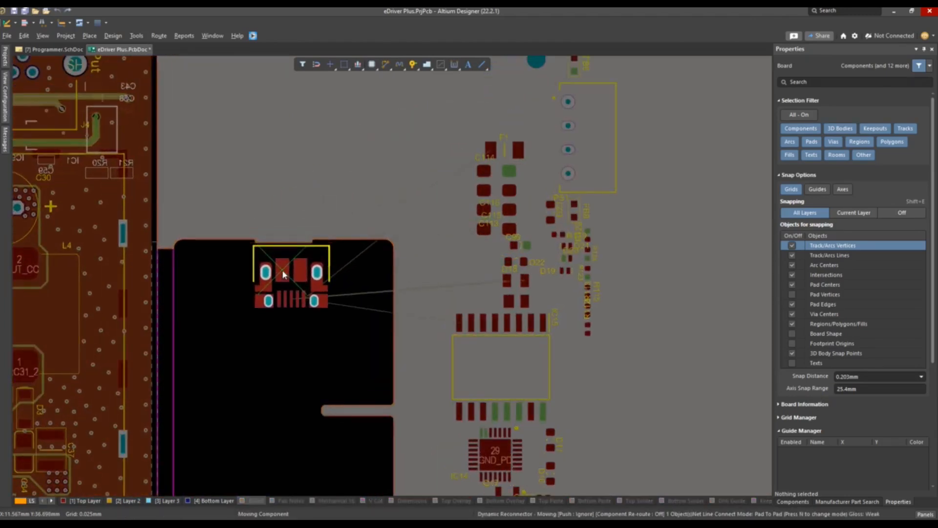
{"action": "left_click", "coordinate": [284, 147]}
Draw a vertical guide line from the midpoint of the notch edge on the Board layer and delete the stray end segment
{"action": "scroll", "coordinate": [281, 216], "scroll_direction": "up", "scroll_amount": 3, "text": "ctrl"}
{"action": "scroll", "coordinate": [294, 308], "scroll_direction": "up", "scroll_amount": 1, "text": "ctrl"}
{"action": "right_click_drag", "start_coordinate": [307, 296], "coordinate": [360, 261]}
{"action": "key", "text": "p"}
{"action": "key", "text": "l"}
{"action": "left_click", "coordinate": [341, 241]}
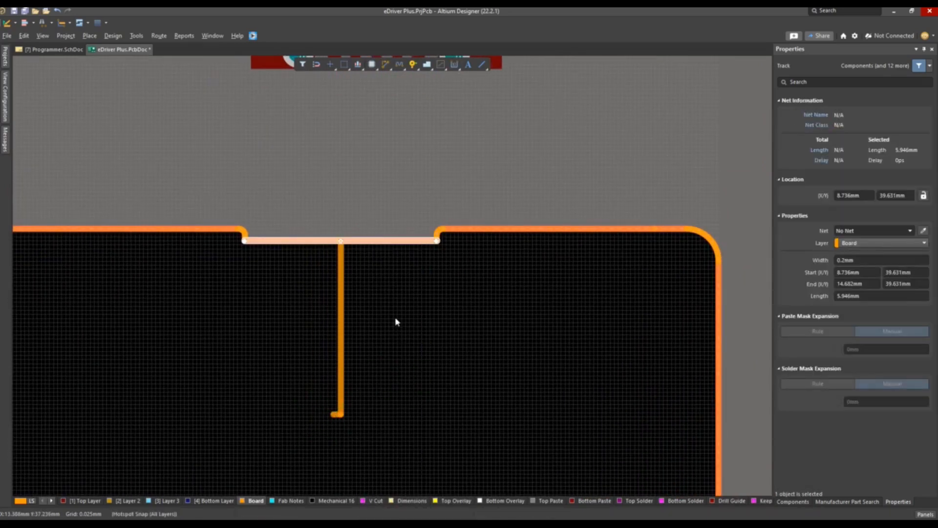
{"action": "scroll", "coordinate": [391, 327], "scroll_direction": "down", "scroll_amount": 1, "text": "ctrl"}
{"action": "scroll", "coordinate": [336, 389], "scroll_direction": "up", "scroll_amount": 2, "text": "ctrl"}
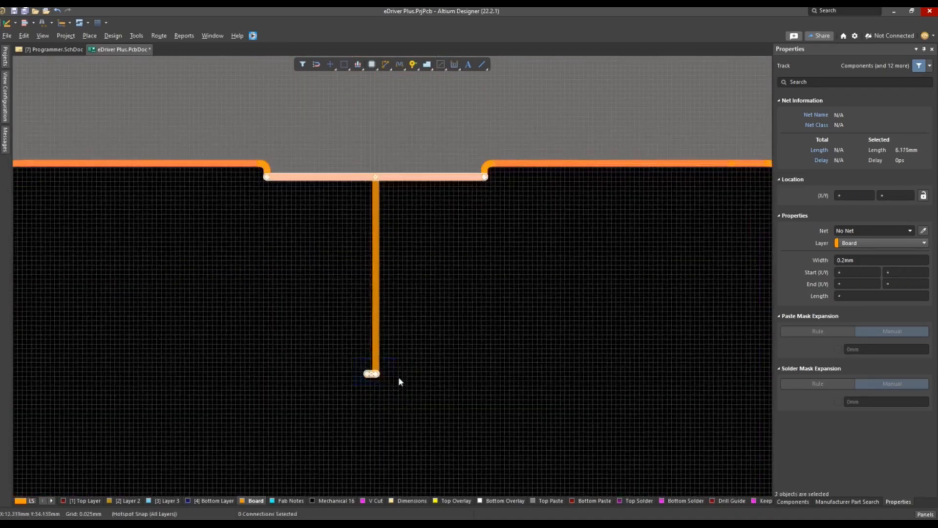
{"action": "key", "text": "Delete"}
Place the micro-USB connector in the notch of the programmer board's upper edge and check its fit in 3D
{"action": "scroll", "coordinate": [381, 381], "scroll_direction": "down", "scroll_amount": 2, "text": "ctrl"}
{"action": "scroll", "coordinate": [391, 274], "scroll_direction": "down", "scroll_amount": 2}
{"action": "left_click_drag", "start_coordinate": [410, 160], "coordinate": [378, 320]}
{"action": "key", "text": "3"}
{"action": "scroll", "coordinate": [391, 294], "scroll_direction": "up", "scroll_amount": 3, "text": "ctrl"}
{"action": "key", "text": "2"}
{"action": "scroll", "coordinate": [460, 259], "scroll_direction": "down", "scroll_amount": 2, "text": "ctrl"}
{"action": "key", "text": "3"}
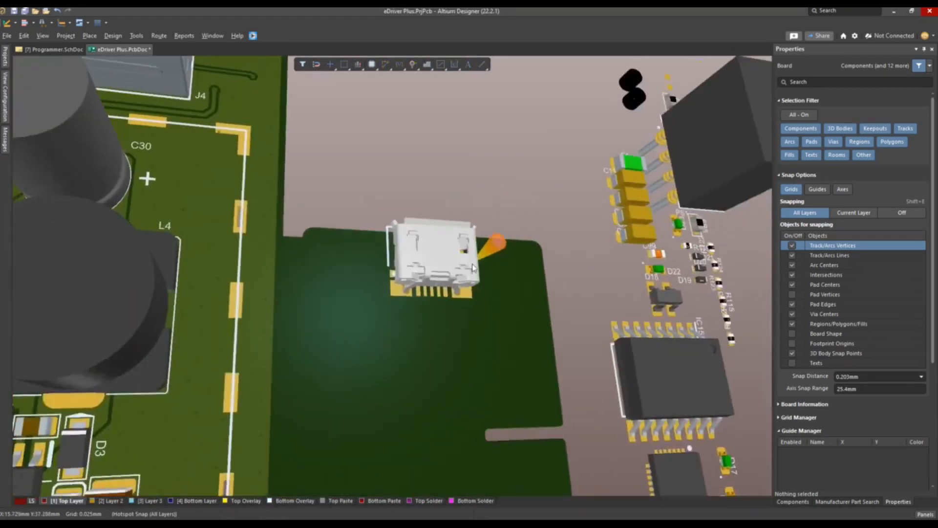
{"action": "right_click_drag", "start_coordinate": [468, 275], "coordinate": [391, 278]}
Place IC15 and IC14 in a column below the micro-USB connector, and fuse F1 to the connector's right
{"action": "key", "text": "0"}
{"action": "left_click_drag", "start_coordinate": [593, 415], "coordinate": [329, 430]}
{"action": "scroll", "coordinate": [433, 359], "scroll_direction": "down", "scroll_amount": 2, "text": "ctrl"}
{"action": "left_click_drag", "start_coordinate": [603, 318], "coordinate": [431, 367]}
{"action": "scroll", "coordinate": [440, 342], "scroll_direction": "down", "scroll_amount": 2, "text": "ctrl"}
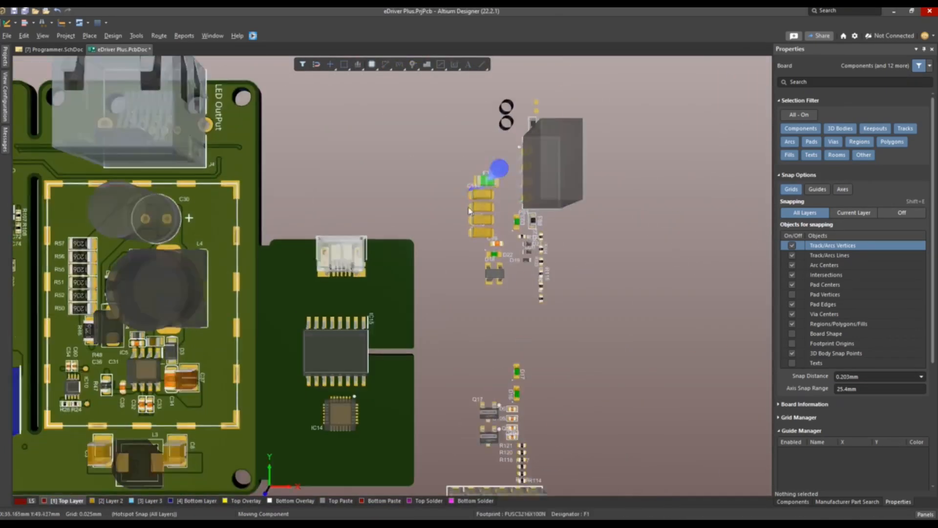
{"action": "left_click_drag", "start_coordinate": [482, 185], "coordinate": [393, 256]}
{"action": "scroll", "coordinate": [444, 241], "scroll_direction": "up", "scroll_amount": 4, "text": "ctrl"}
{"action": "scroll", "coordinate": [576, 262], "scroll_direction": "down", "scroll_amount": 1, "text": "ctrl"}
Show the Programmer schematic and the PCB side by side in a vertical split, and fine-position F1 beside the USB connector
{"action": "right_click", "coordinate": [122, 49]}
{"action": "left_click", "coordinate": [204, 119]}
{"action": "scroll", "coordinate": [630, 208], "scroll_direction": "up", "scroll_amount": 1, "text": "ctrl"}
{"action": "right_click_drag", "start_coordinate": [631, 207], "coordinate": [644, 189]}
Locate FB8 and C116 in the Isolated DC-DC Converter schematic and place them on the board below F1
{"action": "left_click", "coordinate": [308, 179]}
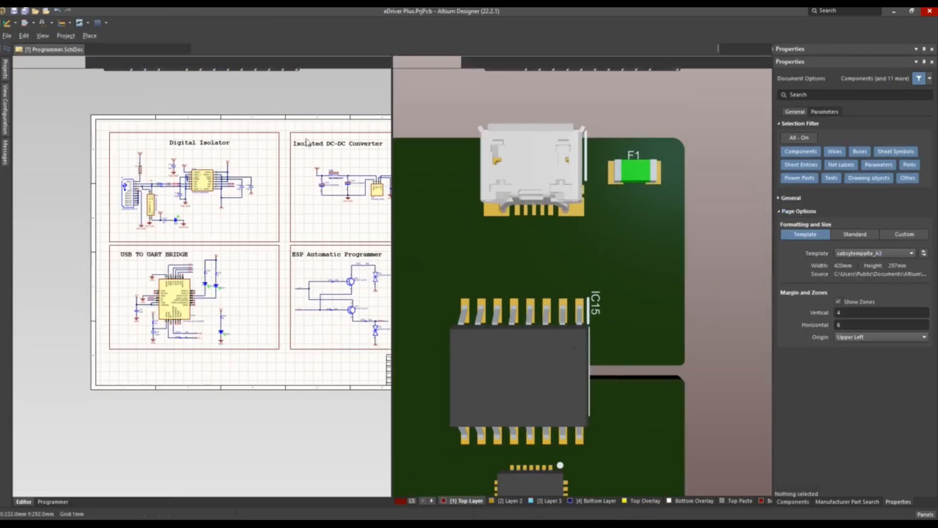
{"action": "scroll", "coordinate": [332, 172], "scroll_direction": "up", "scroll_amount": 4, "text": "ctrl"}
{"action": "left_click", "coordinate": [338, 176]}
{"action": "scroll", "coordinate": [586, 210], "scroll_direction": "down", "scroll_amount": 2, "text": "ctrl"}
{"action": "right_click_drag", "start_coordinate": [733, 235], "coordinate": [591, 237]}
{"action": "left_click", "coordinate": [305, 221]}
{"action": "left_click_drag", "start_coordinate": [575, 158], "coordinate": [469, 204]}
{"action": "scroll", "coordinate": [513, 211], "scroll_direction": "up", "scroll_amount": 4, "text": "ctrl"}
{"action": "left_click_drag", "start_coordinate": [547, 203], "coordinate": [424, 245]}
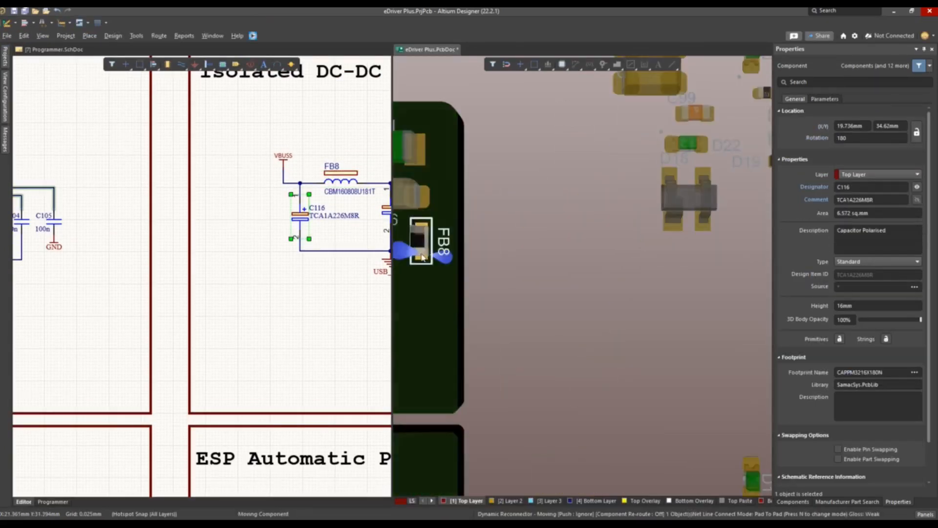
Locate capacitor C115 in the schematic and place it on the board below FB8
{"action": "right_click_drag", "start_coordinate": [342, 230], "coordinate": [228, 209]}
{"action": "left_click", "coordinate": [277, 189]}
{"action": "scroll", "coordinate": [610, 177], "scroll_direction": "down", "scroll_amount": 5, "text": "ctrl"}
{"action": "left_click_drag", "start_coordinate": [624, 118], "coordinate": [533, 217]}
{"action": "right_click_drag", "start_coordinate": [342, 211], "coordinate": [259, 210]}
Locate the PS1 converter in the schematic and move its footprint closer to the programmer board
{"action": "left_click", "coordinate": [296, 212]}
{"action": "scroll", "coordinate": [611, 220], "scroll_direction": "down", "scroll_amount": 1, "text": "ctrl"}
{"action": "left_click_drag", "start_coordinate": [673, 140], "coordinate": [607, 261]}
{"action": "scroll", "coordinate": [292, 177], "scroll_direction": "up", "scroll_amount": 3, "text": "ctrl"}
Check PS1's GND and VIN pins against its footprint and place PS1 over the slot at the board's right edge
{"action": "left_click", "coordinate": [277, 190]}
{"action": "scroll", "coordinate": [537, 215], "scroll_direction": "up", "scroll_amount": 3, "text": "ctrl"}
{"action": "key", "text": "2"}
{"action": "right_click_drag", "start_coordinate": [767, 308], "coordinate": [210, 76]}
{"action": "left_click", "coordinate": [292, 190]}
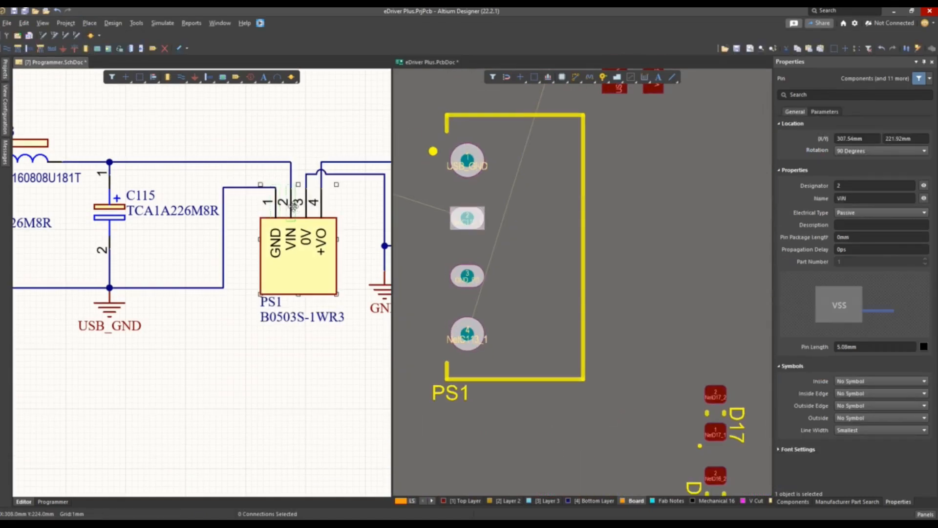
{"action": "scroll", "coordinate": [603, 279], "scroll_direction": "down", "scroll_amount": 3, "text": "ctrl"}
{"action": "left_click", "coordinate": [604, 278]}
{"action": "key", "text": "3"}
{"action": "scroll", "coordinate": [603, 274], "scroll_direction": "down", "scroll_amount": 3, "text": "ctrl"}
{"action": "key", "text": "2"}
{"action": "scroll", "coordinate": [295, 320], "scroll_direction": "down", "scroll_amount": 1, "text": "ctrl"}
Locate C113, FB9 and C114 in the schematic and place them in a column below PS1
{"action": "right_click_drag", "start_coordinate": [295, 320], "coordinate": [82, 328]}
{"action": "left_click", "coordinate": [204, 216]}
{"action": "left_click_drag", "start_coordinate": [693, 105], "coordinate": [580, 339]}
{"action": "left_click", "coordinate": [288, 168]}
{"action": "left_click_drag", "start_coordinate": [708, 60], "coordinate": [589, 367]}
{"action": "left_click", "coordinate": [347, 220]}
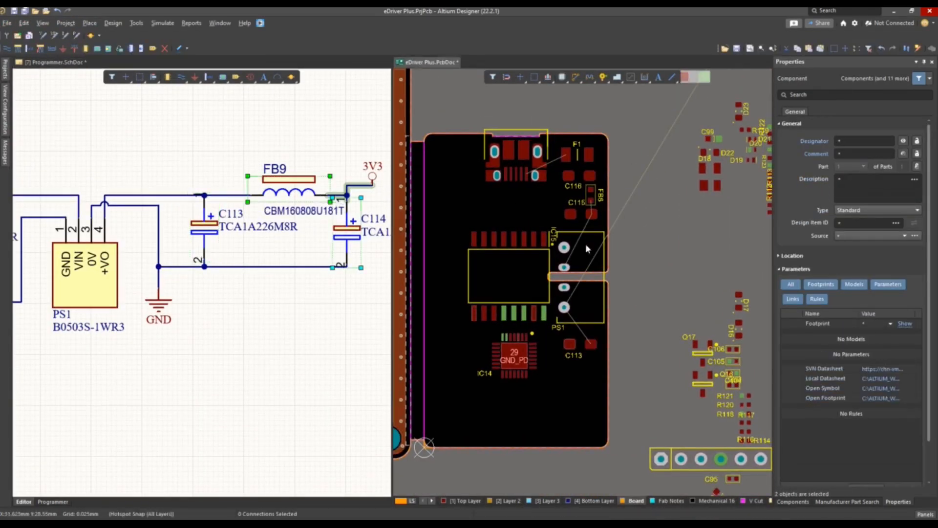
{"action": "scroll", "coordinate": [588, 247], "scroll_direction": "down", "scroll_amount": 2, "text": "ctrl"}
{"action": "left_click_drag", "start_coordinate": [697, 64], "coordinate": [582, 391]}
{"action": "scroll", "coordinate": [527, 264], "scroll_direction": "up", "scroll_amount": 4, "text": "ctrl"}
{"action": "key", "text": "3"}
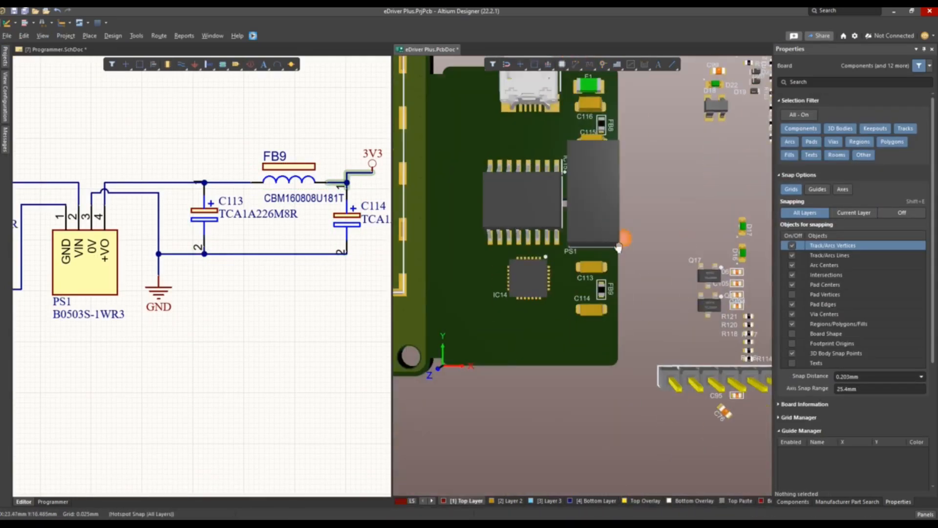
Locate protection array D18 in the Digital Isolator schematic and place it between the micro-USB connector and IC15
{"action": "scroll", "coordinate": [195, 293], "scroll_direction": "down", "scroll_amount": 5, "text": "ctrl"}
{"action": "right_click_drag", "start_coordinate": [139, 327], "coordinate": [309, 223]}
{"action": "right_click_drag", "start_coordinate": [105, 238], "coordinate": [251, 254]}
{"action": "left_click", "coordinate": [186, 210]}
{"action": "left_click_drag", "start_coordinate": [666, 189], "coordinate": [480, 203]}
{"action": "scroll", "coordinate": [530, 209], "scroll_direction": "up", "scroll_amount": 5, "text": "ctrl"}
{"action": "scroll", "coordinate": [479, 203], "scroll_direction": "down", "scroll_amount": 5, "text": "ctrl"}
{"action": "scroll", "coordinate": [217, 117], "scroll_direction": "up", "scroll_amount": 2, "text": "ctrl"}
Select R112 and R113 in the schematic and place them side by side to the left of D18
{"action": "left_click_drag", "start_coordinate": [188, 167], "coordinate": [238, 191]}
{"action": "left_click_drag", "start_coordinate": [663, 208], "coordinate": [492, 193]}
{"action": "scroll", "coordinate": [488, 195], "scroll_direction": "up", "scroll_amount": 5, "text": "ctrl"}
{"action": "scroll", "coordinate": [459, 220], "scroll_direction": "down", "scroll_amount": 6, "text": "ctrl"}
Locate R119 and LED D22 in the schematic and place them near the board's lower-right corner below C114
{"action": "left_click", "coordinate": [229, 310]}
{"action": "right_click_drag", "start_coordinate": [666, 241], "coordinate": [631, 174]}
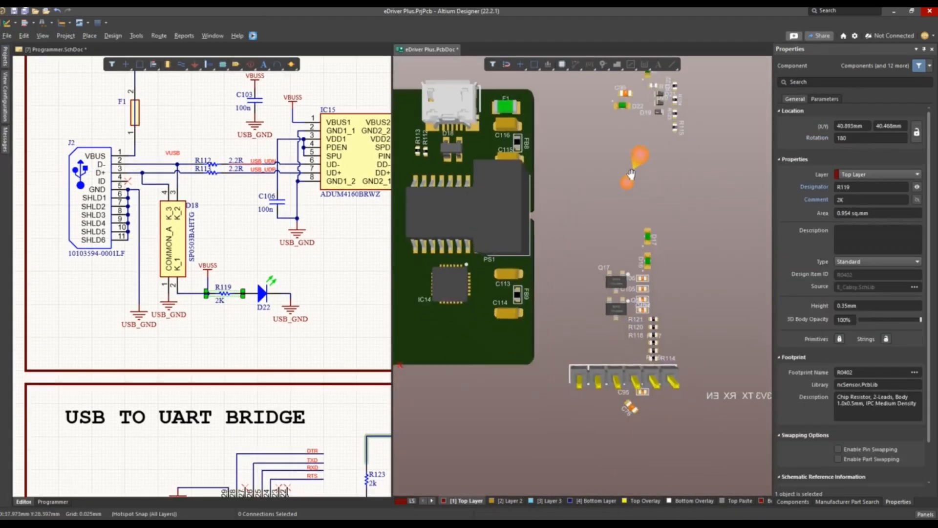
{"action": "scroll", "coordinate": [649, 335], "scroll_direction": "down", "scroll_amount": 1, "text": "ctrl"}
{"action": "scroll", "coordinate": [217, 304], "scroll_direction": "up", "scroll_amount": 4, "text": "ctrl"}
{"action": "left_click", "coordinate": [244, 268]}
{"action": "scroll", "coordinate": [220, 257], "scroll_direction": "down", "scroll_amount": 2, "text": "ctrl"}
{"action": "right_click", "coordinate": [220, 257]}
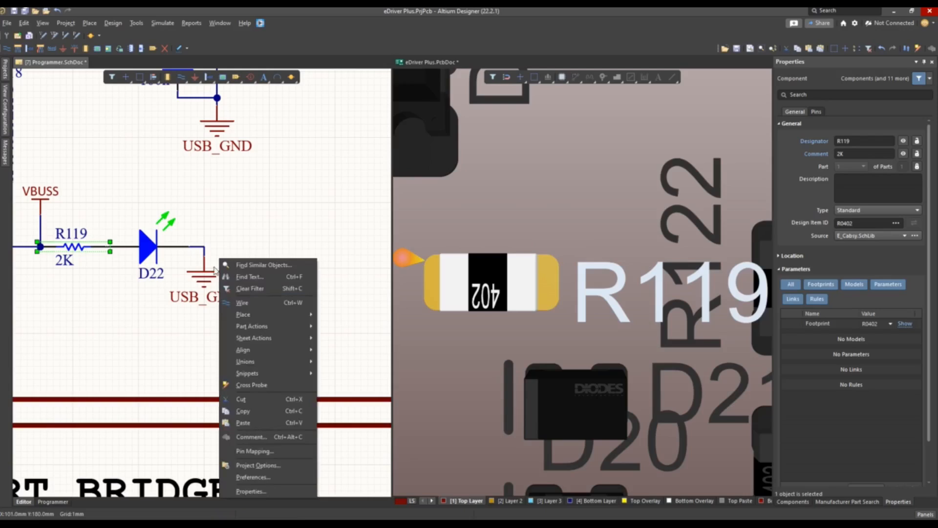
{"action": "left_click", "coordinate": [672, 266]}
{"action": "scroll", "coordinate": [672, 266], "scroll_direction": "down", "scroll_amount": 6, "text": "ctrl"}
{"action": "left_click", "coordinate": [161, 240]}
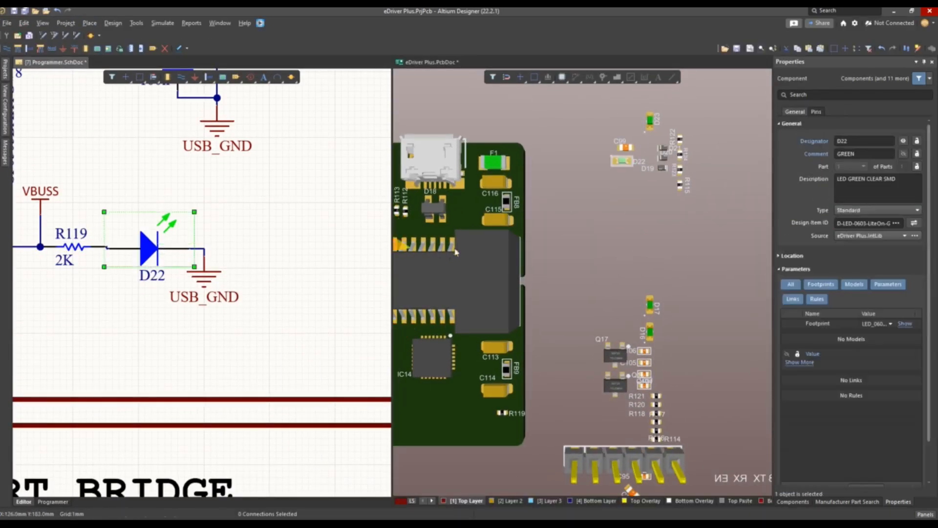
{"action": "key", "text": "2"}
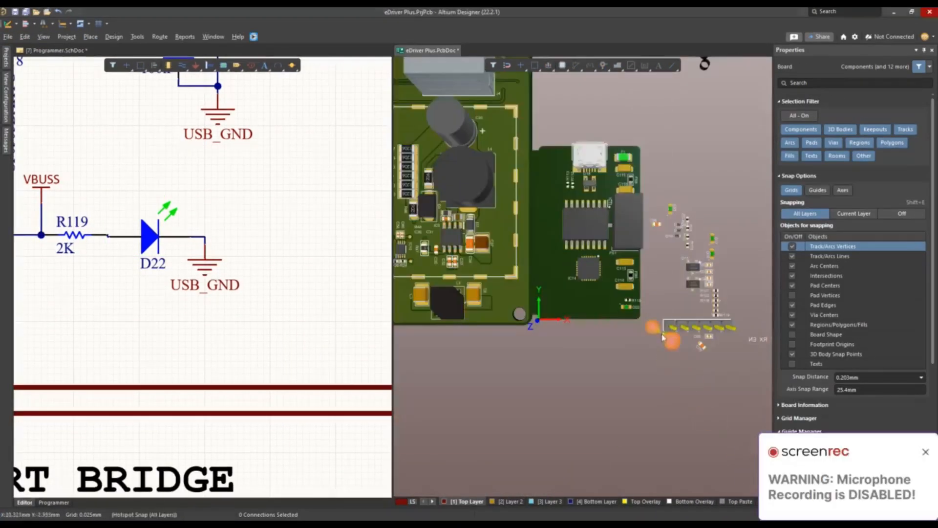
Place decoupling capacitors C103 and C106 above IC15, and C104 and C105 directly below it
{"action": "left_click", "coordinate": [608, 257]}
{"action": "left_click_drag", "start_coordinate": [609, 257], "coordinate": [669, 257]}
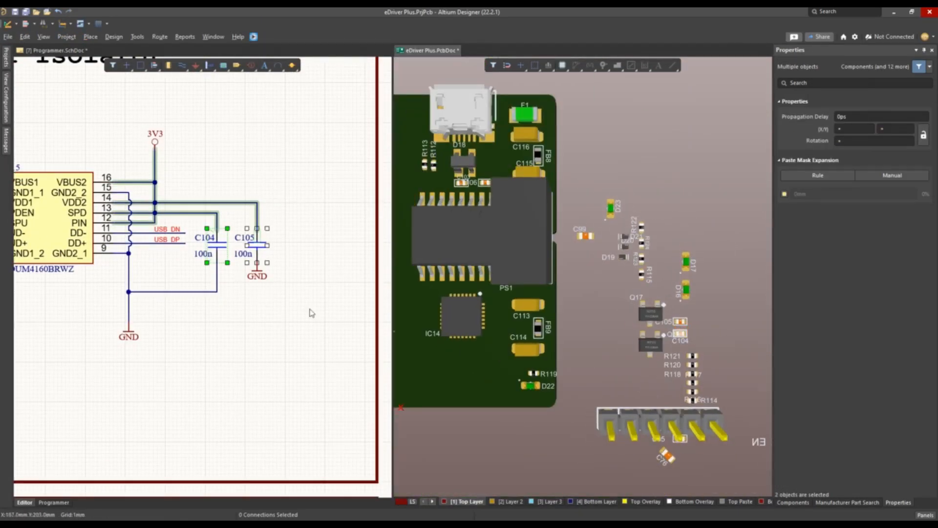
{"action": "scroll", "coordinate": [227, 242], "scroll_direction": "up", "scroll_amount": 2, "text": "ctrl"}
{"action": "left_click", "coordinate": [213, 246]}
{"action": "left_click", "coordinate": [269, 246], "text": "shift"}
{"action": "left_click_drag", "start_coordinate": [680, 334], "coordinate": [494, 299]}
{"action": "scroll", "coordinate": [494, 300], "scroll_direction": "up", "scroll_amount": 3, "text": "ctrl"}
{"action": "left_click_drag", "start_coordinate": [656, 254], "coordinate": [591, 215]}
{"action": "scroll", "coordinate": [591, 276], "scroll_direction": "down", "scroll_amount": 4, "text": "ctrl"}
{"action": "scroll", "coordinate": [594, 280], "scroll_direction": "down", "scroll_amount": 3, "text": "ctrl"}
{"action": "right_click_drag", "start_coordinate": [660, 264], "coordinate": [615, 280]}
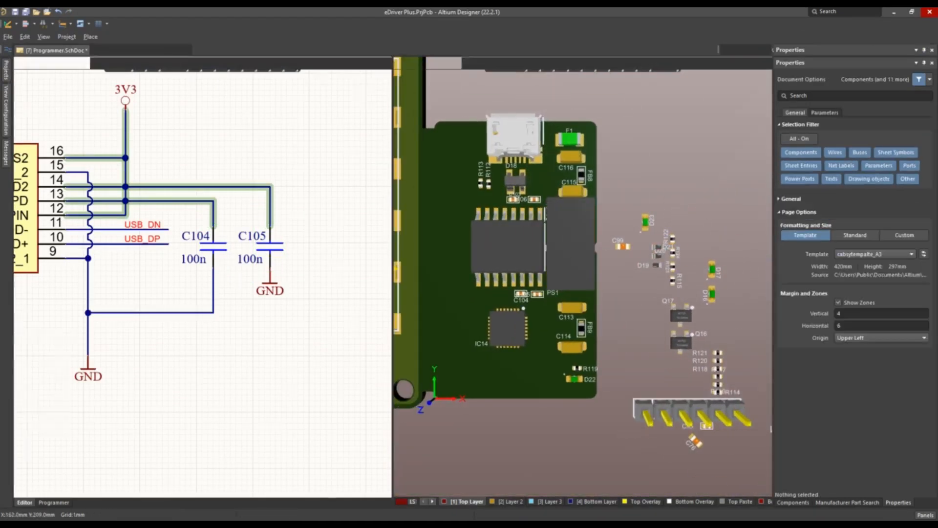
Move R119 and LED D22 to the free space between D18 and C115
{"action": "scroll", "coordinate": [146, 273], "scroll_direction": "down", "scroll_amount": 2, "text": "ctrl"}
{"action": "right_click_drag", "start_coordinate": [53, 303], "coordinate": [372, 220]}
{"action": "left_click", "coordinate": [237, 332]}
{"action": "left_click_drag", "start_coordinate": [577, 380], "coordinate": [515, 184]}
{"action": "scroll", "coordinate": [538, 196], "scroll_direction": "up", "scroll_amount": 2, "text": "ctrl"}
{"action": "right_click_drag", "start_coordinate": [630, 249], "coordinate": [586, 199]}
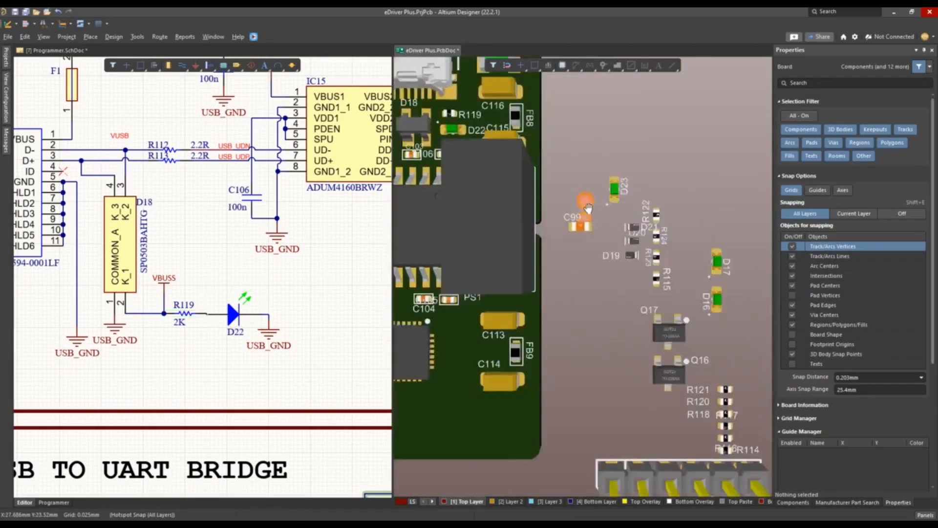
Select R122 and LED D23 in the USB to UART Bridge schematic and place them below C114 near the board corner
{"action": "scroll", "coordinate": [206, 342], "scroll_direction": "down", "scroll_amount": 2, "text": "ctrl"}
{"action": "right_click_drag", "start_coordinate": [274, 416], "coordinate": [105, 97]}
{"action": "left_click", "coordinate": [197, 345]}
{"action": "left_click", "coordinate": [197, 299], "text": "shift"}
{"action": "right_click_drag", "start_coordinate": [570, 250], "coordinate": [498, 221]}
{"action": "left_click", "coordinate": [543, 410]}
{"action": "scroll", "coordinate": [572, 279], "scroll_direction": "down", "scroll_amount": 3, "text": "ctrl"}
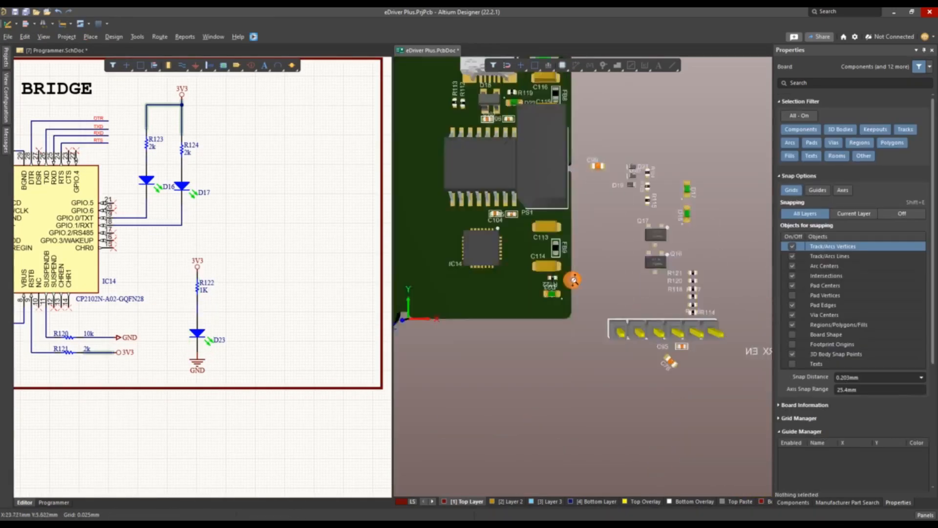
Select R123, R124, D16 and D17 in the schematic and place them to the left of IC14
{"action": "right_click_drag", "start_coordinate": [162, 191], "coordinate": [266, 240]}
{"action": "left_click", "coordinate": [254, 233]}
{"action": "left_click", "coordinate": [293, 241], "text": "shift"}
{"action": "scroll", "coordinate": [253, 193], "scroll_direction": "up", "scroll_amount": 3, "text": "ctrl"}
{"action": "left_click", "coordinate": [254, 192], "text": "shift"}
{"action": "left_click", "coordinate": [325, 203], "text": "shift"}
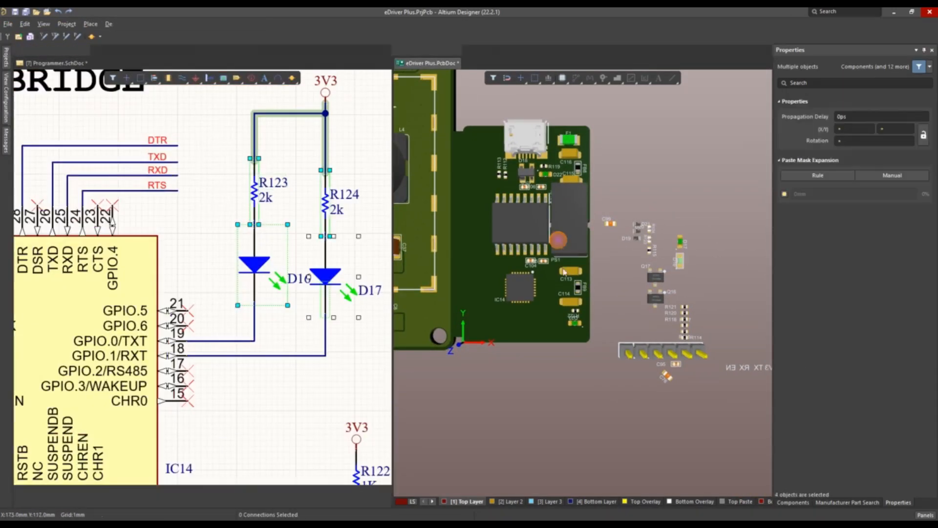
{"action": "right_click_drag", "start_coordinate": [635, 264], "coordinate": [568, 280]}
{"action": "left_click_drag", "start_coordinate": [620, 275], "coordinate": [410, 289]}
{"action": "scroll", "coordinate": [196, 255], "scroll_direction": "down", "scroll_amount": 2, "text": "ctrl"}
{"action": "scroll", "coordinate": [474, 268], "scroll_direction": "up", "scroll_amount": 4, "text": "ctrl"}
{"action": "mouse_move", "coordinate": [493, 259]}
{"action": "left_mouse_down"}
{"action": "mouse_move", "coordinate": [462, 254]}
{"action": "mouse_move", "coordinate": [476, 256]}
{"action": "left_mouse_up"}
{"action": "scroll", "coordinate": [517, 253], "scroll_direction": "down", "scroll_amount": 5, "text": "ctrl"}
Place C95 and C76 left of IC14, transistors Q16 and Q17 below it, and header J7 along the lower board edge
{"action": "scroll", "coordinate": [254, 337], "scroll_direction": "down", "scroll_amount": 3, "text": "ctrl"}
{"action": "right_click_drag", "start_coordinate": [254, 337], "coordinate": [303, 266]}
{"action": "left_click_drag", "start_coordinate": [671, 326], "coordinate": [479, 253]}
{"action": "scroll", "coordinate": [482, 288], "scroll_direction": "up", "scroll_amount": 3, "text": "ctrl"}
{"action": "scroll", "coordinate": [542, 235], "scroll_direction": "down", "scroll_amount": 2, "text": "ctrl"}
{"action": "left_click_drag", "start_coordinate": [728, 220], "coordinate": [535, 245]}
{"action": "left_click_drag", "start_coordinate": [731, 194], "coordinate": [718, 221]}
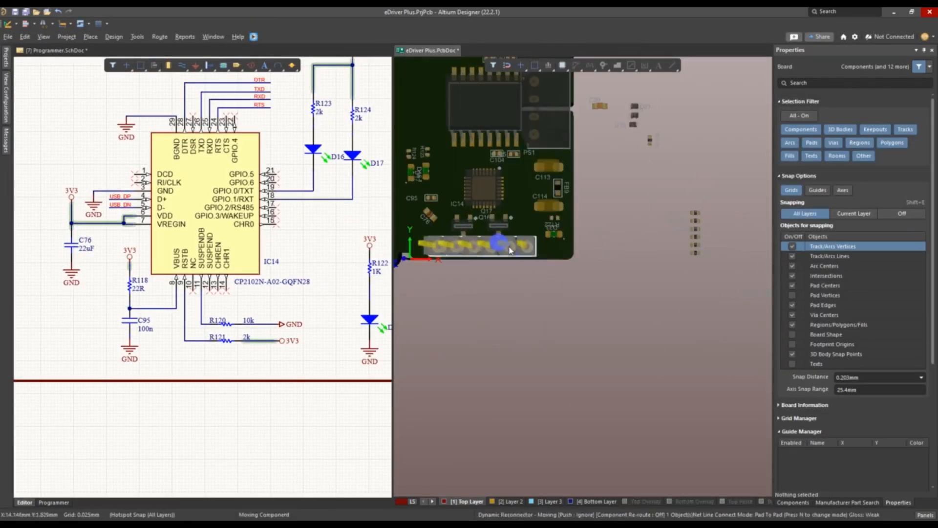
{"action": "right_click_drag", "start_coordinate": [689, 328], "coordinate": [647, 289]}
{"action": "key", "text": "2"}
{"action": "left_click_drag", "start_coordinate": [644, 201], "coordinate": [655, 276]}
{"action": "right_click_drag", "start_coordinate": [648, 310], "coordinate": [694, 281]}
Select diode D20 in the ESP Automatic Programmer schematic and place it just above pin 6 of header J7
{"action": "scroll", "coordinate": [293, 262], "scroll_direction": "down", "scroll_amount": 5, "text": "ctrl"}
{"action": "right_click_drag", "start_coordinate": [362, 267], "coordinate": [273, 267]}
{"action": "scroll", "coordinate": [315, 244], "scroll_direction": "up", "scroll_amount": 7, "text": "ctrl"}
{"action": "left_click", "coordinate": [178, 254]}
{"action": "left_click_drag", "start_coordinate": [735, 207], "coordinate": [576, 369]}
{"action": "scroll", "coordinate": [447, 437], "scroll_direction": "up", "scroll_amount": 6, "text": "ctrl"}
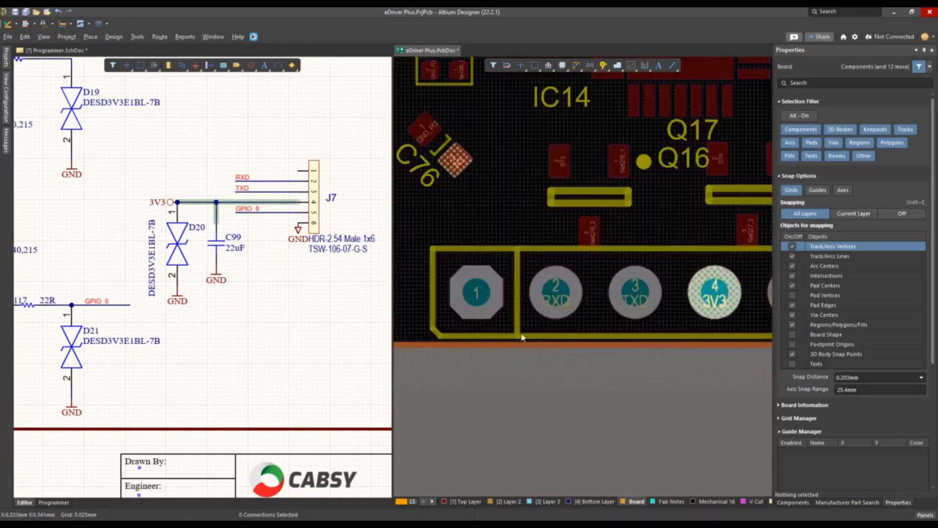
{"action": "scroll", "coordinate": [549, 381], "scroll_direction": "down", "scroll_amount": 5, "text": "ctrl"}
{"action": "scroll", "coordinate": [298, 181], "scroll_direction": "down", "scroll_amount": 3, "text": "ctrl"}
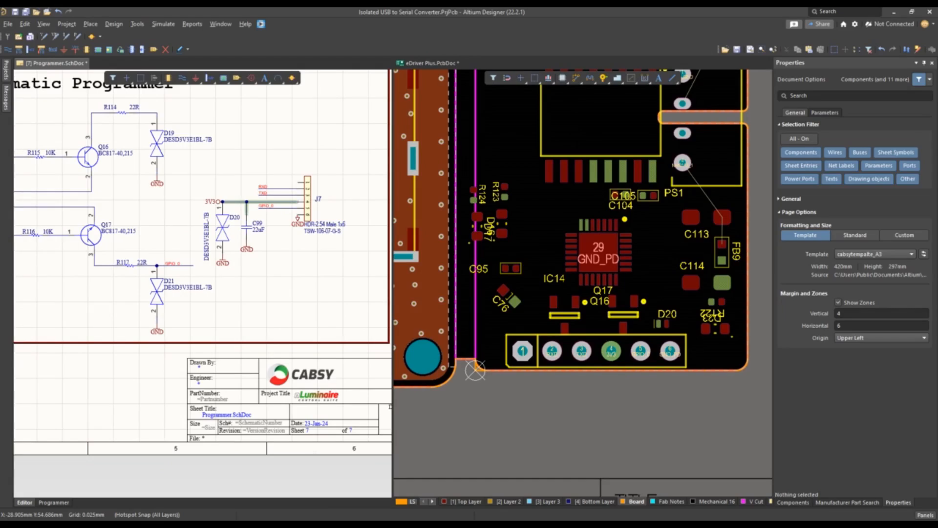
{"action": "scroll", "coordinate": [653, 392], "scroll_direction": "up", "scroll_amount": 1, "text": "ctrl"}
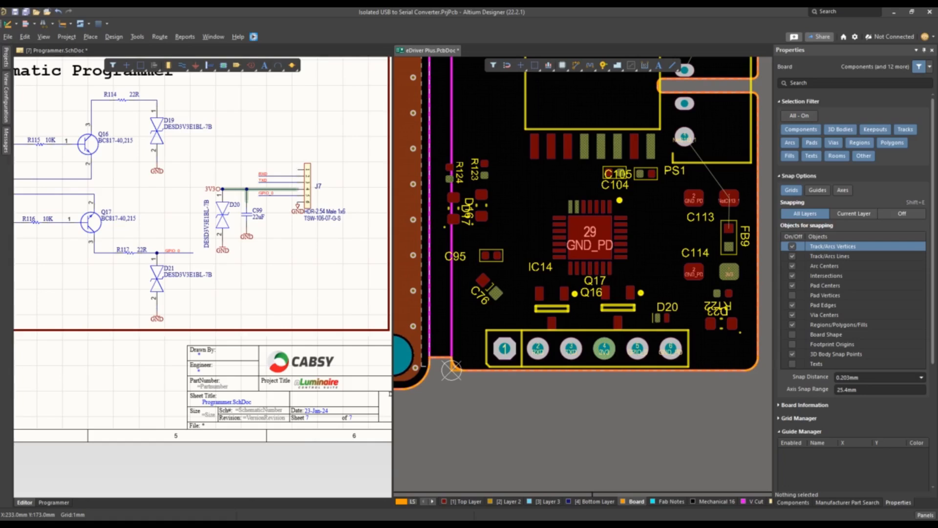
Wire pin 1 of header J7 to the R114 and D19 node in the ESP Automatic Programmer schematic
{"action": "right_click_drag", "start_coordinate": [83, 101], "coordinate": [94, 113]}
{"action": "right_click_drag", "start_coordinate": [332, 169], "coordinate": [312, 187]}
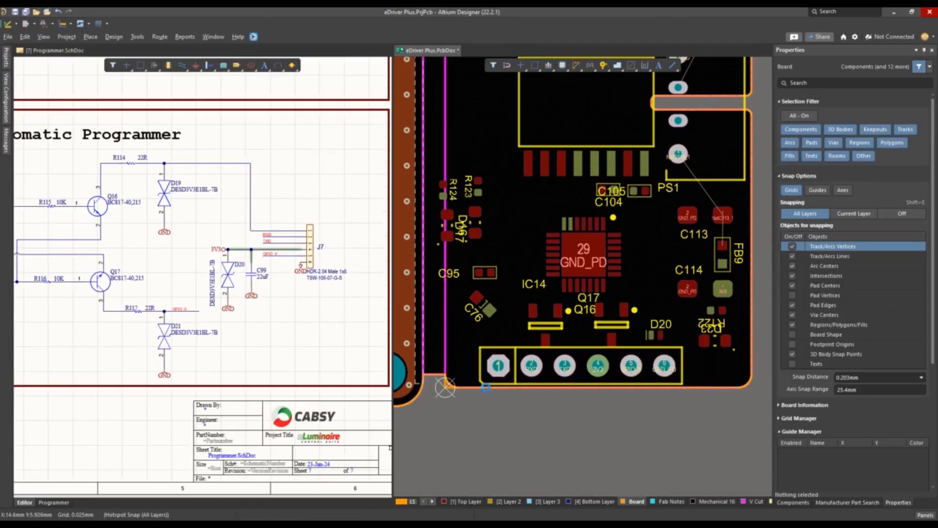
{"action": "scroll", "coordinate": [535, 367], "scroll_direction": "down", "scroll_amount": 3, "text": "ctrl"}
{"action": "scroll", "coordinate": [549, 368], "scroll_direction": "up", "scroll_amount": 3, "text": "ctrl"}
{"action": "left_click", "coordinate": [130, 174]}
{"action": "key", "text": "ctrl+w"}
{"action": "right_click_drag", "start_coordinate": [300, 221], "coordinate": [361, 183]}
{"action": "scroll", "coordinate": [244, 240], "scroll_direction": "down", "scroll_amount": 2, "text": "ctrl"}
{"action": "right_click_drag", "start_coordinate": [571, 221], "coordinate": [563, 218]}
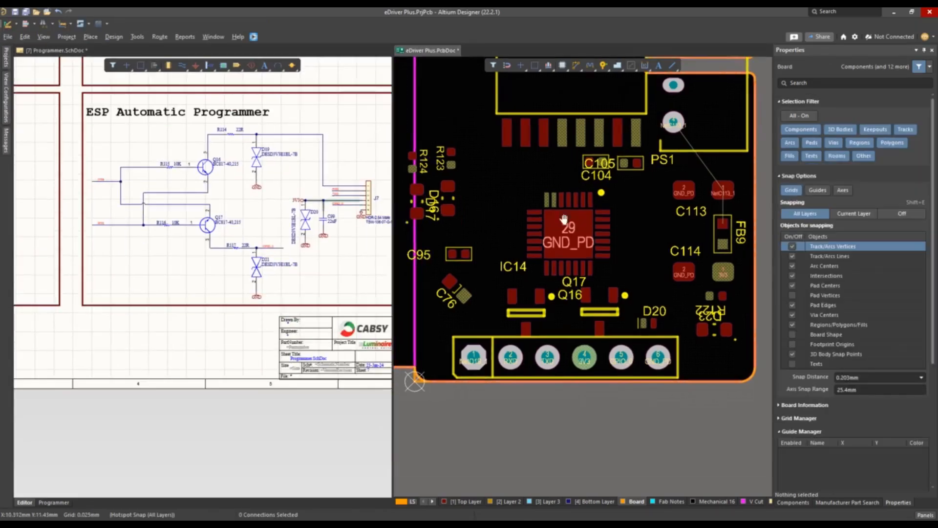
Place D19 above pin 1 of header J7 and R114 beside the lower pad of Q16
{"action": "left_click", "coordinate": [257, 170], "text": "shift"}
{"action": "scroll", "coordinate": [565, 383], "scroll_direction": "down", "scroll_amount": 3, "text": "ctrl"}
{"action": "right_click_drag", "start_coordinate": [566, 384], "coordinate": [584, 352]}
{"action": "left_click_drag", "start_coordinate": [464, 331], "coordinate": [507, 288]}
{"action": "scroll", "coordinate": [438, 140], "scroll_direction": "up", "scroll_amount": 4, "text": "ctrl"}
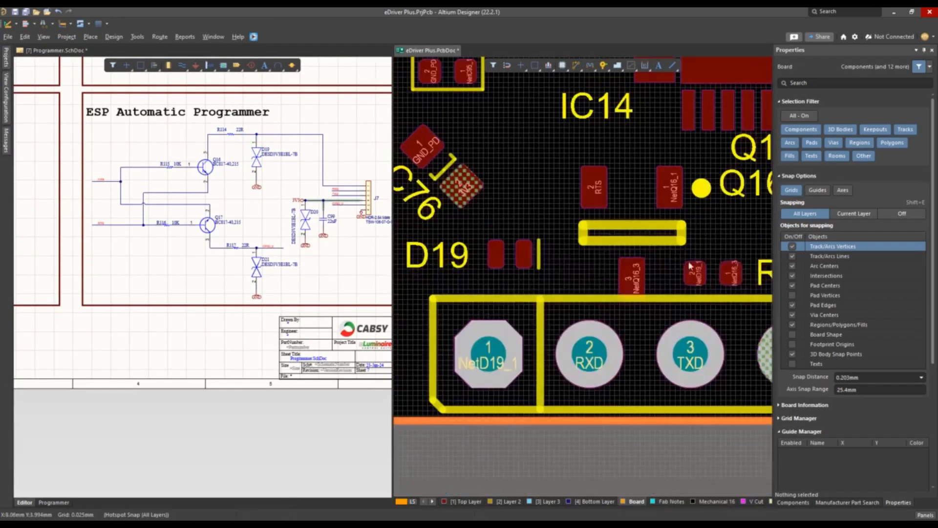
{"action": "right_click", "coordinate": [598, 68]}
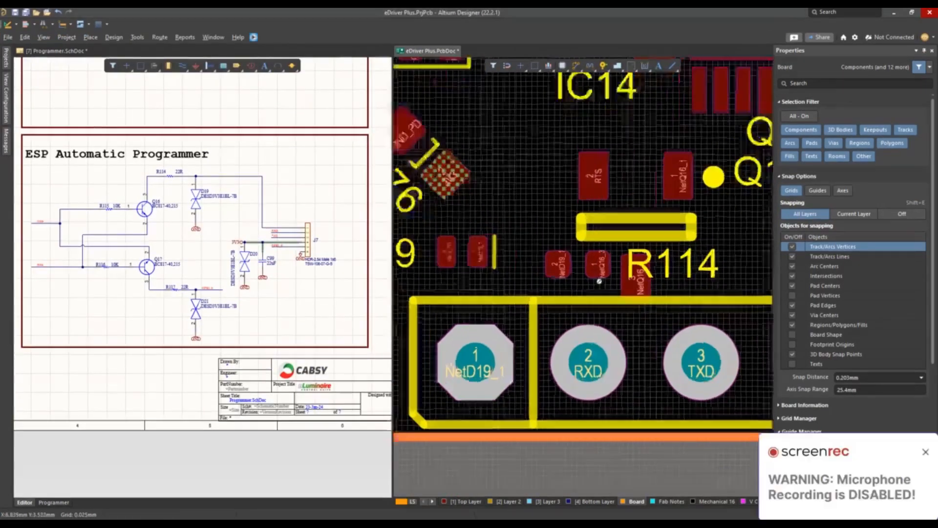
{"action": "scroll", "coordinate": [581, 195], "scroll_direction": "down", "scroll_amount": 2, "text": "ctrl"}
{"action": "left_click_drag", "start_coordinate": [566, 241], "coordinate": [586, 240]}
{"action": "scroll", "coordinate": [515, 283], "scroll_direction": "down", "scroll_amount": 4, "text": "ctrl"}
Select R118, R120 and R121 in the USB to UART Bridge schematic and place them next to the upper-left side of IC14
{"action": "left_click", "coordinate": [107, 264]}
{"action": "left_click", "coordinate": [176, 288], "text": "shift"}
{"action": "scroll", "coordinate": [587, 244], "scroll_direction": "up", "scroll_amount": 2, "text": "ctrl"}
{"action": "right_click_drag", "start_coordinate": [63, 318], "coordinate": [342, 337]}
{"action": "left_click", "coordinate": [145, 360]}
{"action": "scroll", "coordinate": [177, 348], "scroll_direction": "up", "scroll_amount": 2, "text": "ctrl"}
{"action": "left_click", "coordinate": [611, 228]}
{"action": "left_click_drag", "start_coordinate": [596, 210], "coordinate": [484, 179]}
{"action": "scroll", "coordinate": [499, 253], "scroll_direction": "down", "scroll_amount": 2, "text": "ctrl"}
{"action": "right_click_drag", "start_coordinate": [499, 253], "coordinate": [404, 252]}
{"action": "left_click_drag", "start_coordinate": [664, 238], "coordinate": [398, 189]}
{"action": "left_click_drag", "start_coordinate": [664, 247], "coordinate": [452, 366]}
{"action": "left_click_drag", "start_coordinate": [633, 402], "coordinate": [476, 194]}
{"action": "scroll", "coordinate": [504, 195], "scroll_direction": "up", "scroll_amount": 4, "text": "ctrl"}
{"action": "key", "text": "space"}
{"action": "key", "text": "space"}
{"action": "scroll", "coordinate": [505, 205], "scroll_direction": "down", "scroll_amount": 2, "text": "ctrl"}
Line up R118, C95, R121 and R120 in a column to the left of IC14, checking the arrangement in 3D
{"action": "key", "text": "3"}
{"action": "right_click_drag", "start_coordinate": [581, 250], "coordinate": [563, 239]}
{"action": "right_click_drag", "start_coordinate": [573, 276], "coordinate": [551, 318]}
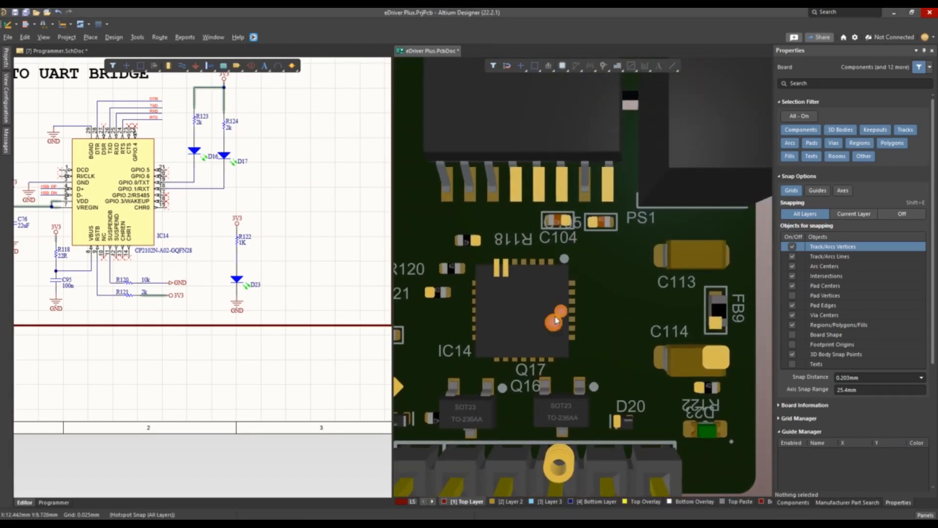
{"action": "key", "text": "2"}
{"action": "left_click_drag", "start_coordinate": [473, 335], "coordinate": [447, 399]}
{"action": "scroll", "coordinate": [480, 363], "scroll_direction": "down", "scroll_amount": 1, "text": "ctrl"}
{"action": "left_click_drag", "start_coordinate": [546, 216], "coordinate": [560, 216]}
{"action": "scroll", "coordinate": [543, 259], "scroll_direction": "down", "scroll_amount": 2, "text": "ctrl"}
{"action": "left_click_drag", "start_coordinate": [491, 327], "coordinate": [531, 260]}
{"action": "key", "text": "3"}
{"action": "key", "text": "2"}
{"action": "scroll", "coordinate": [525, 310], "scroll_direction": "up", "scroll_amount": 2, "text": "ctrl"}
{"action": "left_click_drag", "start_coordinate": [535, 304], "coordinate": [536, 298]}
{"action": "key", "text": "3"}
{"action": "scroll", "coordinate": [578, 254], "scroll_direction": "down", "scroll_amount": 2, "text": "ctrl"}
{"action": "key", "text": "2"}
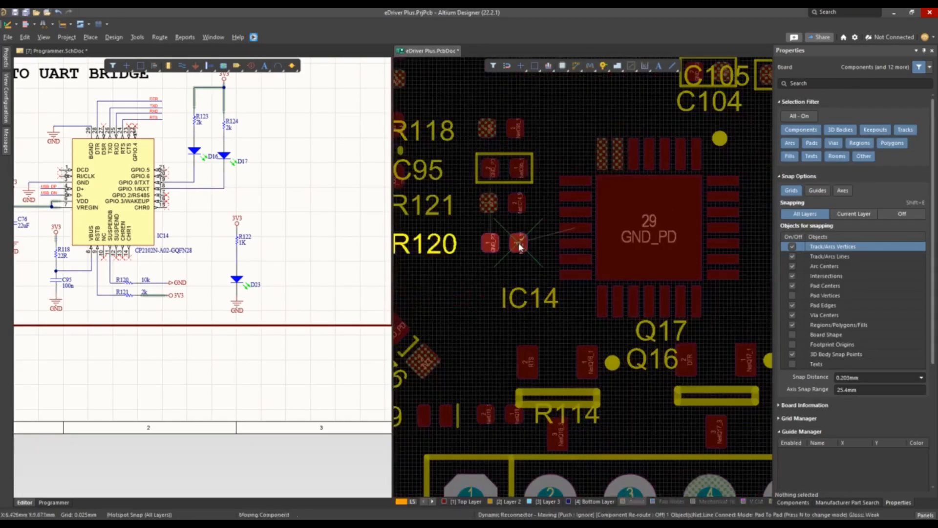
{"action": "scroll", "coordinate": [522, 331], "scroll_direction": "up", "scroll_amount": 2, "text": "ctrl"}
{"action": "scroll", "coordinate": [554, 206], "scroll_direction": "down", "scroll_amount": 2, "text": "ctrl"}
{"action": "scroll", "coordinate": [477, 274], "scroll_direction": "up", "scroll_amount": 4, "text": "ctrl"}
Move C76 to the upper-left corner of IC14, and place R116 right of IC14 and R117 beside D20
{"action": "left_click_drag", "start_coordinate": [435, 110], "coordinate": [526, 208]}
{"action": "left_click", "coordinate": [477, 274]}
{"action": "scroll", "coordinate": [600, 195], "scroll_direction": "down", "scroll_amount": 3, "text": "ctrl"}
{"action": "left_click_drag", "start_coordinate": [600, 167], "coordinate": [600, 299]}
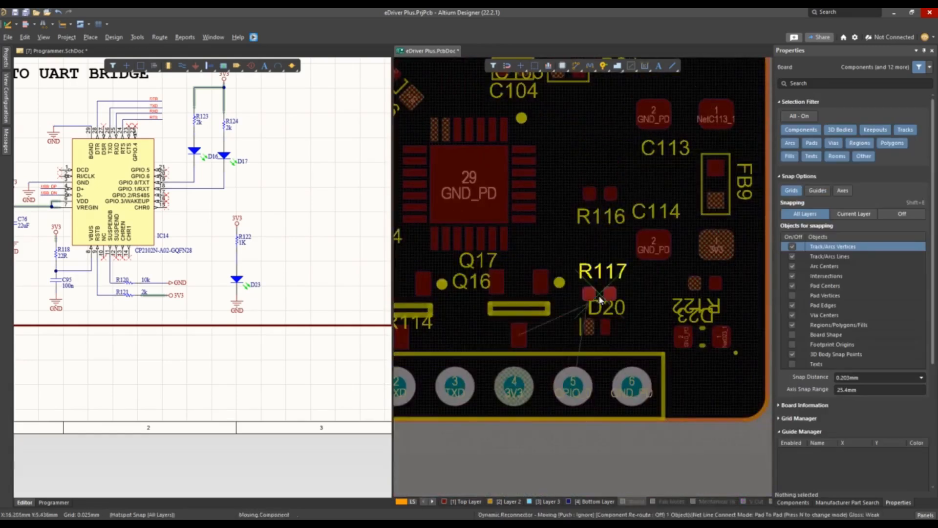
{"action": "scroll", "coordinate": [613, 239], "scroll_direction": "down", "scroll_amount": 4, "text": "ctrl"}
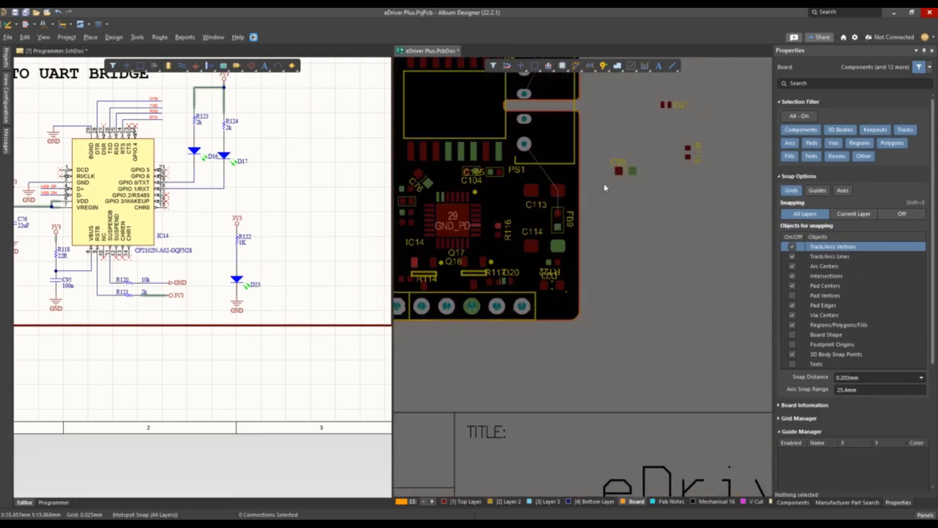
Place D21 beside R117 and C99 next to the lower pad of Q17, just above header J7
{"action": "left_click_drag", "start_coordinate": [673, 215], "coordinate": [561, 274]}
{"action": "scroll", "coordinate": [561, 274], "scroll_direction": "up", "scroll_amount": 3, "text": "ctrl"}
{"action": "left_click", "coordinate": [561, 274]}
{"action": "scroll", "coordinate": [559, 294], "scroll_direction": "down", "scroll_amount": 4, "text": "ctrl"}
{"action": "left_click_drag", "start_coordinate": [656, 206], "coordinate": [570, 275]}
{"action": "scroll", "coordinate": [508, 361], "scroll_direction": "up", "scroll_amount": 6, "text": "ctrl"}
{"action": "scroll", "coordinate": [571, 275], "scroll_direction": "down", "scroll_amount": 3, "text": "ctrl"}
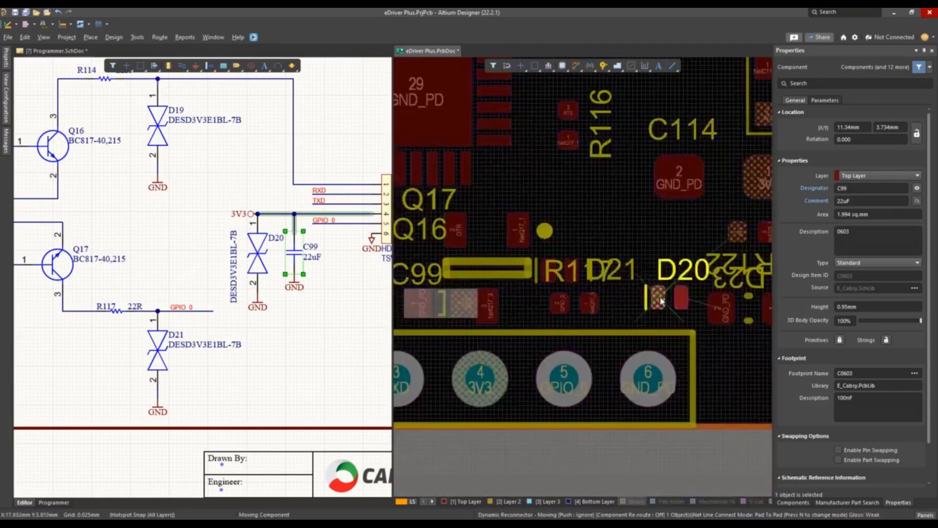
Move D20 into the gap between C99 and R117 above header J7
{"action": "scroll", "coordinate": [661, 301], "scroll_direction": "down", "scroll_amount": 2, "text": "ctrl"}
{"action": "left_click_drag", "start_coordinate": [661, 300], "coordinate": [557, 312]}
{"action": "scroll", "coordinate": [557, 312], "scroll_direction": "up", "scroll_amount": 2, "text": "ctrl"}
{"action": "scroll", "coordinate": [557, 308], "scroll_direction": "down", "scroll_amount": 4, "text": "ctrl"}
{"action": "scroll", "coordinate": [587, 205], "scroll_direction": "up", "scroll_amount": 5, "text": "ctrl"}
Place R115 directly above R116 to the right of IC14 and check the placement in 3D
{"action": "right_click_drag", "start_coordinate": [497, 262], "coordinate": [609, 243]}
{"action": "scroll", "coordinate": [609, 242], "scroll_direction": "down", "scroll_amount": 3, "text": "ctrl"}
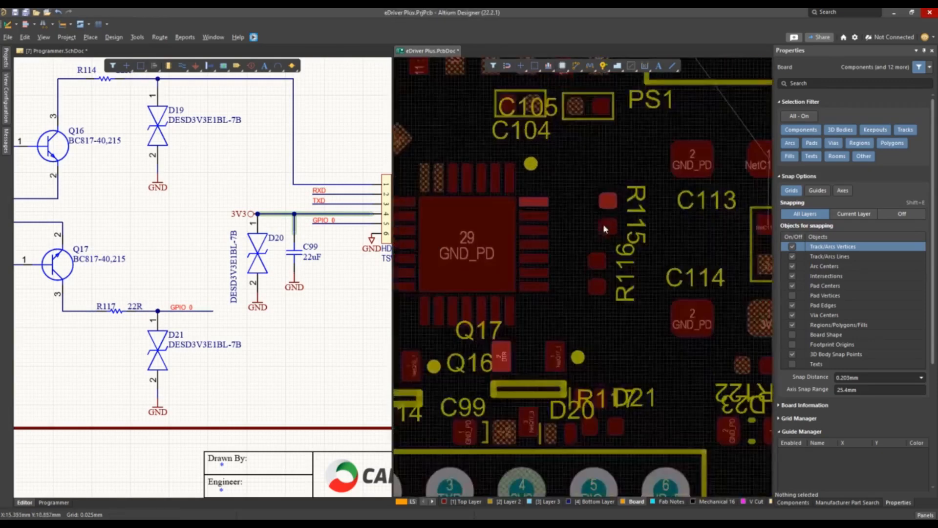
{"action": "scroll", "coordinate": [604, 229], "scroll_direction": "down", "scroll_amount": 4, "text": "ctrl"}
{"action": "scroll", "coordinate": [553, 277], "scroll_direction": "up", "scroll_amount": 4, "text": "ctrl"}
{"action": "left_click_drag", "start_coordinate": [567, 297], "coordinate": [543, 284]}
{"action": "left_click", "coordinate": [570, 298]}
{"action": "key", "text": "3"}
{"action": "key", "text": "2"}
{"action": "scroll", "coordinate": [623, 205], "scroll_direction": "up", "scroll_amount": 3, "text": "ctrl"}
Refine the placement of the small components around IC14 and header J7
{"action": "left_click_drag", "start_coordinate": [463, 236], "coordinate": [705, 394]}
{"action": "scroll", "coordinate": [570, 269], "scroll_direction": "up", "scroll_amount": 5, "text": "ctrl"}
{"action": "left_click", "coordinate": [597, 262]}
{"action": "left_click", "coordinate": [597, 259]}
{"action": "scroll", "coordinate": [587, 274], "scroll_direction": "down", "scroll_amount": 7, "text": "ctrl"}
{"action": "left_click", "coordinate": [421, 278]}
{"action": "left_click_drag", "start_coordinate": [657, 342], "coordinate": [522, 239]}
Merge the eDriver Plus PCB document into the schematic's tab group and show the full board in 3D
{"action": "key", "text": "3"}
{"action": "left_click_drag", "start_coordinate": [428, 51], "coordinate": [120, 50]}
{"action": "scroll", "coordinate": [442, 205], "scroll_direction": "down", "scroll_amount": 4, "text": "ctrl"}
{"action": "scroll", "coordinate": [442, 274], "scroll_direction": "up", "scroll_amount": 2, "text": "ctrl"}
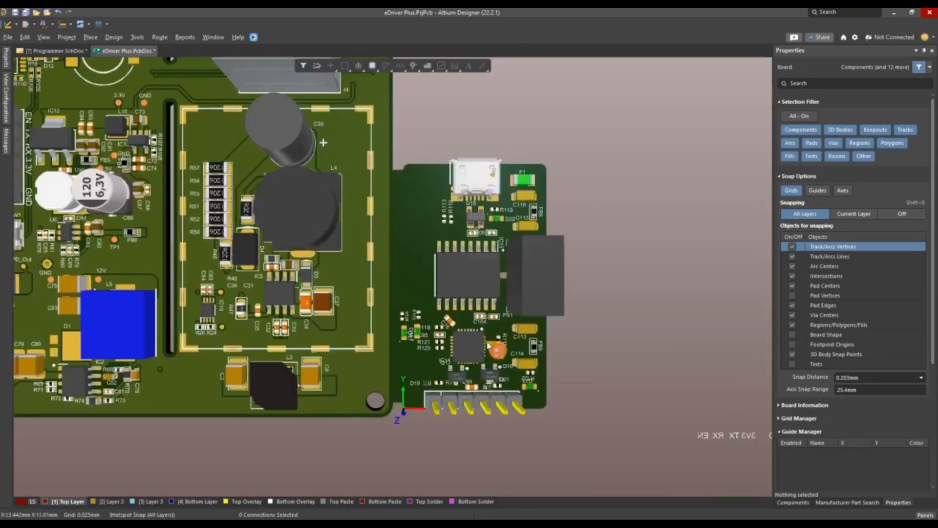
Show the programmer board section in 2D single-layer mode on the Top Layer
{"action": "key", "text": "2"}
{"action": "scroll", "coordinate": [421, 342], "scroll_direction": "up", "scroll_amount": 6, "text": "ctrl"}
{"action": "left_click_drag", "start_coordinate": [314, 267], "coordinate": [359, 221]}
{"action": "left_click_drag", "start_coordinate": [388, 257], "coordinate": [401, 246]}
{"action": "key", "text": "shift+s"}
{"action": "left_click_drag", "start_coordinate": [384, 359], "coordinate": [391, 360]}
{"action": "left_click_drag", "start_coordinate": [322, 340], "coordinate": [353, 357]}
{"action": "scroll", "coordinate": [425, 294], "scroll_direction": "down", "scroll_amount": 5, "text": "ctrl"}
{"action": "right_click_drag", "start_coordinate": [520, 274], "coordinate": [469, 427]}
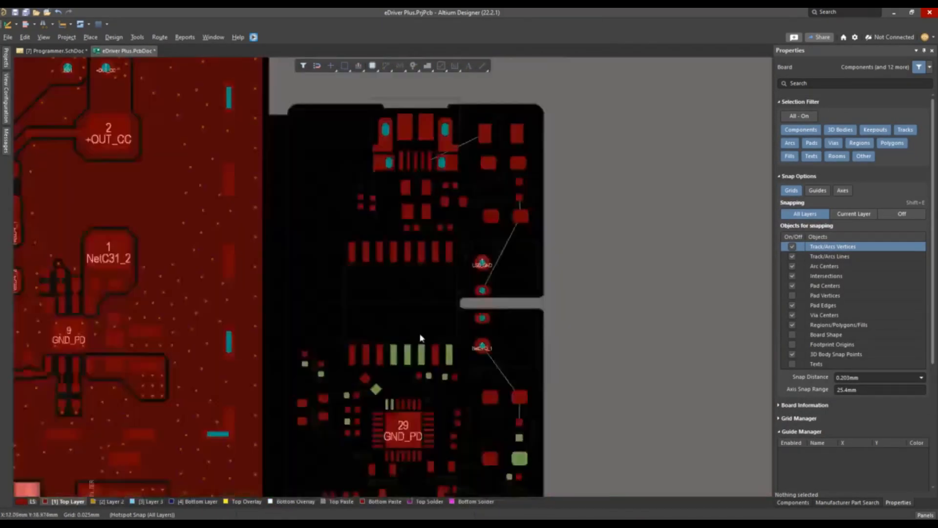
Reposition C105 below pins 13 and 14 of IC15 and C104 below pin 16
{"action": "scroll", "coordinate": [391, 430], "scroll_direction": "up", "scroll_amount": 4, "text": "ctrl"}
{"action": "scroll", "coordinate": [518, 281], "scroll_direction": "up", "scroll_amount": 3, "text": "ctrl"}
{"action": "left_click_drag", "start_coordinate": [448, 221], "coordinate": [454, 204]}
{"action": "scroll", "coordinate": [490, 221], "scroll_direction": "up", "scroll_amount": 2, "text": "ctrl"}
{"action": "key", "text": "space"}
{"action": "key", "text": "space"}
{"action": "right_click_drag", "start_coordinate": [624, 295], "coordinate": [496, 371]}
{"action": "scroll", "coordinate": [513, 379], "scroll_direction": "down", "scroll_amount": 1, "text": "ctrl"}
{"action": "left_click_drag", "start_coordinate": [349, 315], "coordinate": [497, 297]}
{"action": "left_click_drag", "start_coordinate": [511, 346], "coordinate": [336, 300]}
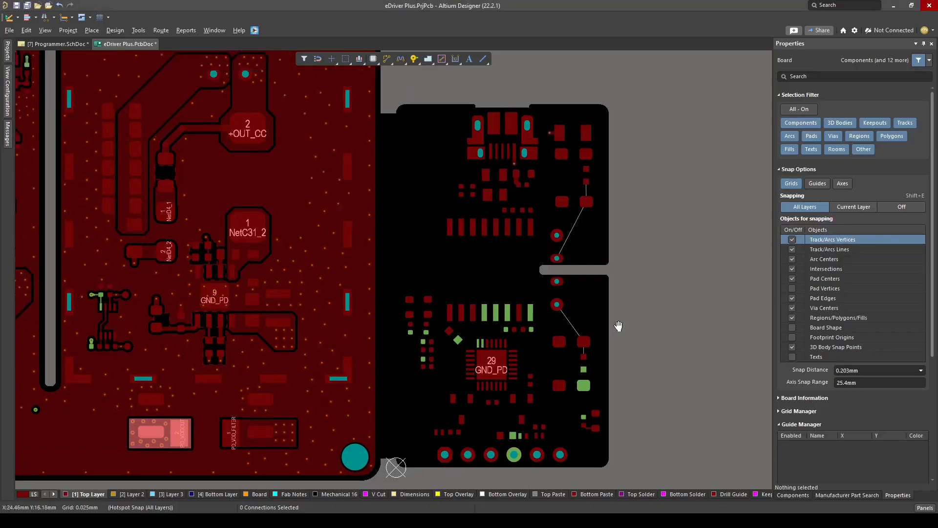
Route NetD18_3 on the Top Layer with a 0.2 mm track from USB connector pin 2 through D18 pad 3 to R112
{"action": "scroll", "coordinate": [508, 229], "scroll_direction": "up", "scroll_amount": 5, "text": "ctrl"}
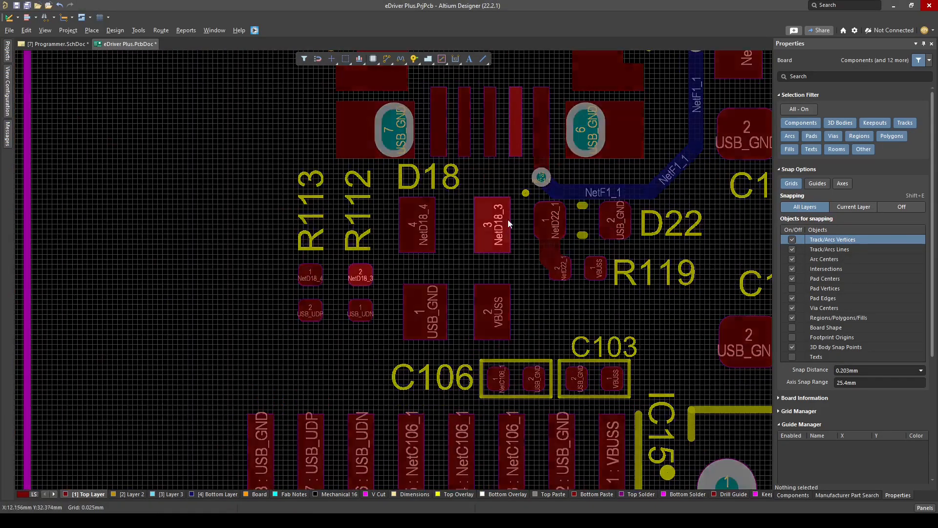
{"action": "scroll", "coordinate": [509, 223], "scroll_direction": "up", "scroll_amount": 2, "text": "ctrl"}
{"action": "right_click_drag", "start_coordinate": [509, 131], "coordinate": [547, 175]}
{"action": "key", "text": "ctrl+w"}
{"action": "left_click", "coordinate": [558, 150]}
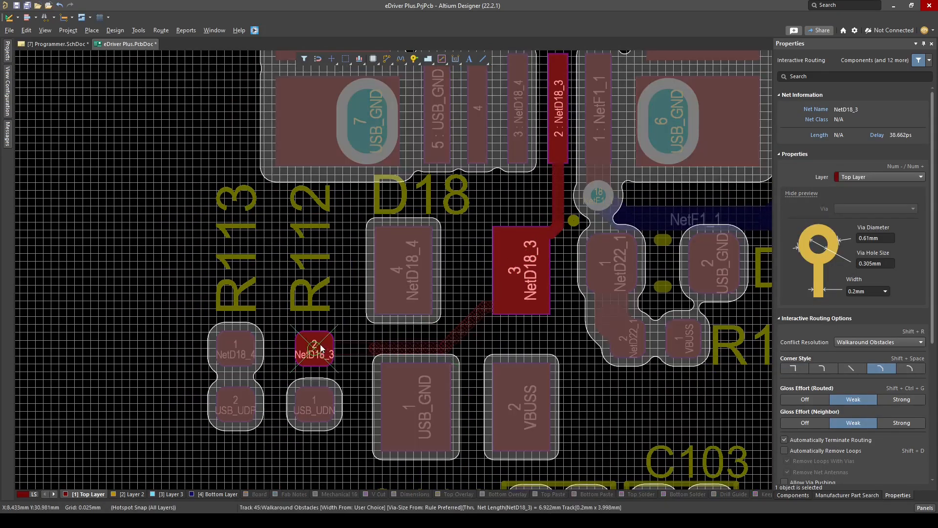
{"action": "left_click", "coordinate": [321, 348]}
{"action": "scroll", "coordinate": [355, 349], "scroll_direction": "up", "scroll_amount": 5, "text": "ctrl"}
{"action": "scroll", "coordinate": [484, 314], "scroll_direction": "down", "scroll_amount": 3, "text": "ctrl"}
Route NetD18_4 on the Top Layer from USB connector pin 3 to D18 pad 4 and shift its horizontal segment slightly down
{"action": "right_click_drag", "start_coordinate": [606, 306], "coordinate": [467, 310]}
{"action": "scroll", "coordinate": [467, 310], "scroll_direction": "down", "scroll_amount": 3, "text": "ctrl"}
{"action": "right_click_drag", "start_coordinate": [417, 325], "coordinate": [457, 393]}
{"action": "left_click", "coordinate": [554, 184]}
{"action": "left_click", "coordinate": [436, 302]}
{"action": "scroll", "coordinate": [516, 220], "scroll_direction": "up", "scroll_amount": 2, "text": "ctrl"}
{"action": "left_click_drag", "start_coordinate": [508, 228], "coordinate": [500, 241]}
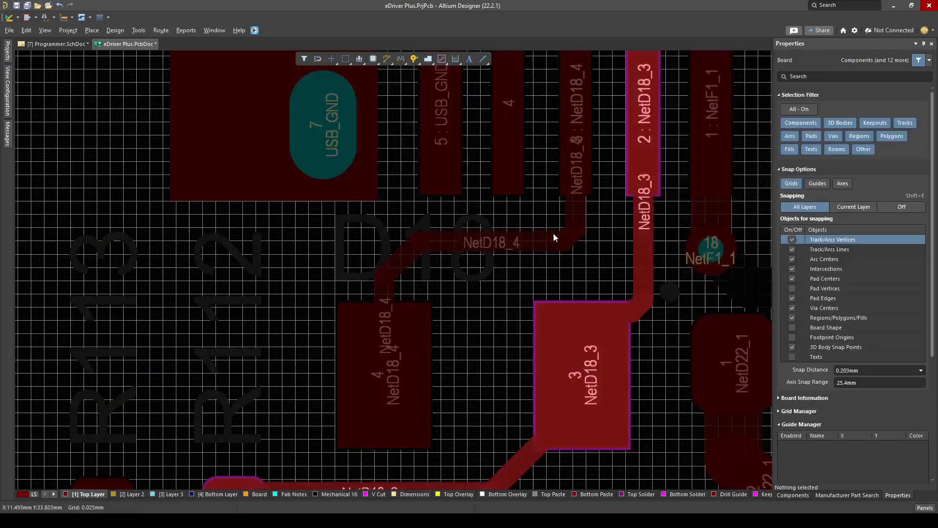
Route NetD18_4 on the Top Layer from D18 pad 4 to R113 pad 1
{"action": "scroll", "coordinate": [553, 233], "scroll_direction": "up", "scroll_amount": 5, "text": "ctrl"}
{"action": "left_click_drag", "start_coordinate": [349, 248], "coordinate": [344, 291]}
{"action": "scroll", "coordinate": [345, 289], "scroll_direction": "down", "scroll_amount": 6, "text": "ctrl"}
{"action": "right_click_drag", "start_coordinate": [371, 313], "coordinate": [576, 185]}
{"action": "key", "text": "ctrl+w"}
{"action": "left_click", "coordinate": [570, 183]}
{"action": "left_click", "coordinate": [351, 274]}
{"action": "scroll", "coordinate": [537, 187], "scroll_direction": "up", "scroll_amount": 4, "text": "ctrl"}
{"action": "left_click_drag", "start_coordinate": [455, 184], "coordinate": [436, 245]}
{"action": "scroll", "coordinate": [501, 193], "scroll_direction": "down", "scroll_amount": 3, "text": "ctrl"}
{"action": "right_click_drag", "start_coordinate": [502, 194], "coordinate": [521, 105]}
{"action": "scroll", "coordinate": [520, 104], "scroll_direction": "down", "scroll_amount": 3, "text": "ctrl"}
Route USB_UDN from R112 pad 1 to IC15 pin 6 and USB_UDP from R113 pad 2 to pin 7 with 0.2 mm tracks
{"action": "key", "text": "ctrl+w"}
{"action": "left_click", "coordinate": [472, 168]}
{"action": "left_click", "coordinate": [468, 331]}
{"action": "left_click", "coordinate": [412, 168]}
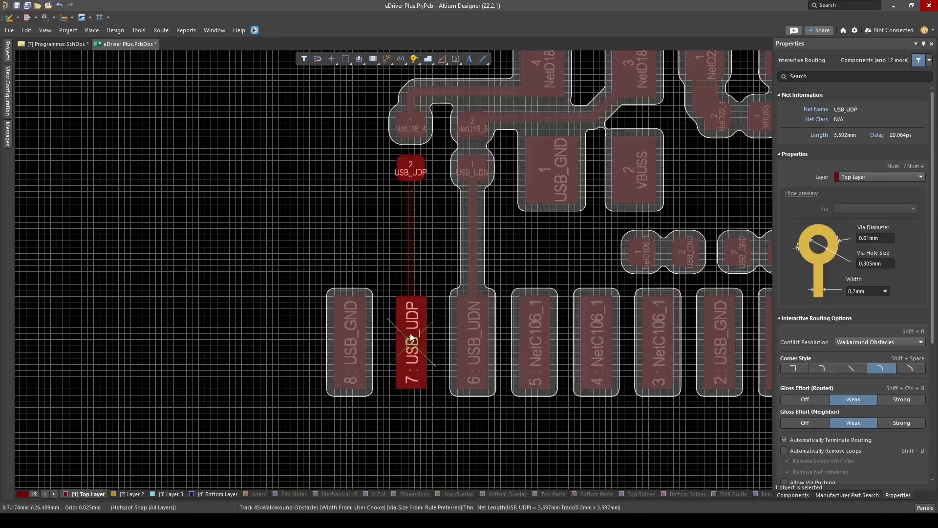
{"action": "left_click", "coordinate": [410, 334]}
Highlight the USB_GND and VBUSS nets around D18 and IC15 to examine their pads, and return to the Top Layer
{"action": "right_click_drag", "start_coordinate": [439, 285], "coordinate": [304, 323]}
{"action": "scroll", "coordinate": [542, 207], "scroll_direction": "down", "scroll_amount": 2, "text": "ctrl"}
{"action": "left_click", "coordinate": [458, 224], "text": "ctrl"}
{"action": "scroll", "coordinate": [459, 224], "scroll_direction": "up", "scroll_amount": 1, "text": "ctrl"}
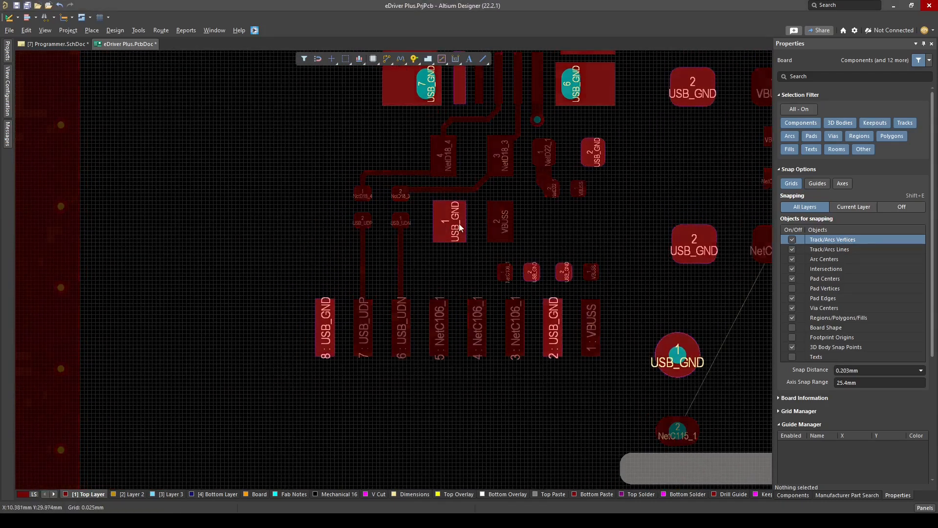
{"action": "left_click", "coordinate": [506, 220], "text": "ctrl"}
{"action": "right_click_drag", "start_coordinate": [521, 203], "coordinate": [500, 250]}
{"action": "scroll", "coordinate": [540, 275], "scroll_direction": "up", "scroll_amount": 3, "text": "ctrl"}
{"action": "right_click_drag", "start_coordinate": [540, 275], "coordinate": [437, 316]}
{"action": "key", "text": "KP_Multiply"}
{"action": "scroll", "coordinate": [541, 275], "scroll_direction": "down", "scroll_amount": 1, "text": "ctrl"}
{"action": "key", "text": "shift+c"}
{"action": "key", "text": "shift+s"}
{"action": "left_click", "coordinate": [90, 495]}
Route VBUSS with 0.55 mm tracks from D18 pad 2 to IC15 pin 1, with a branch to the VBUSS pad beside NetD22_1
{"action": "key", "text": "ctrl+w"}
{"action": "left_click", "coordinate": [407, 301]}
{"action": "scroll", "coordinate": [439, 300], "scroll_direction": "up", "scroll_amount": 1, "text": "ctrl"}
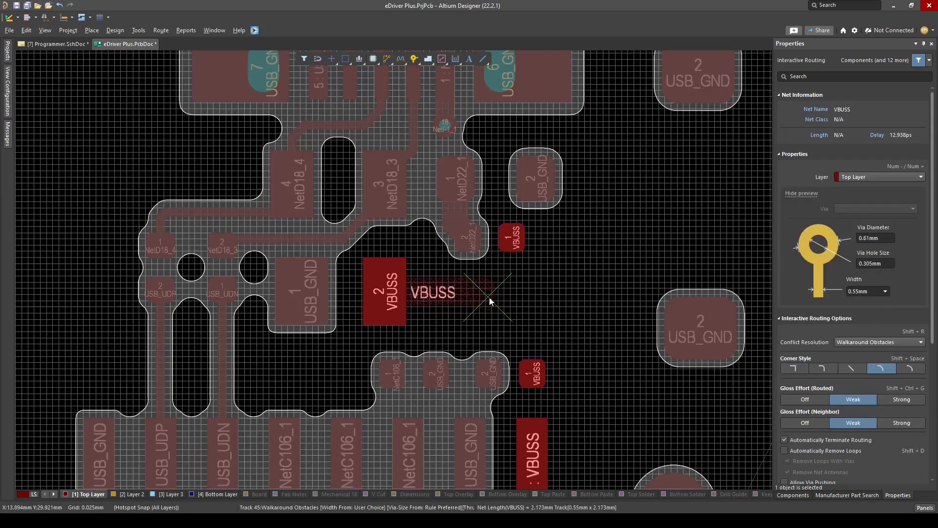
{"action": "left_click", "coordinate": [535, 452]}
{"action": "scroll", "coordinate": [542, 307], "scroll_direction": "up", "scroll_amount": 4, "text": "ctrl"}
{"action": "left_click_drag", "start_coordinate": [502, 298], "coordinate": [521, 279]}
{"action": "key", "text": "ctrl+w"}
{"action": "left_click", "coordinate": [483, 178]}
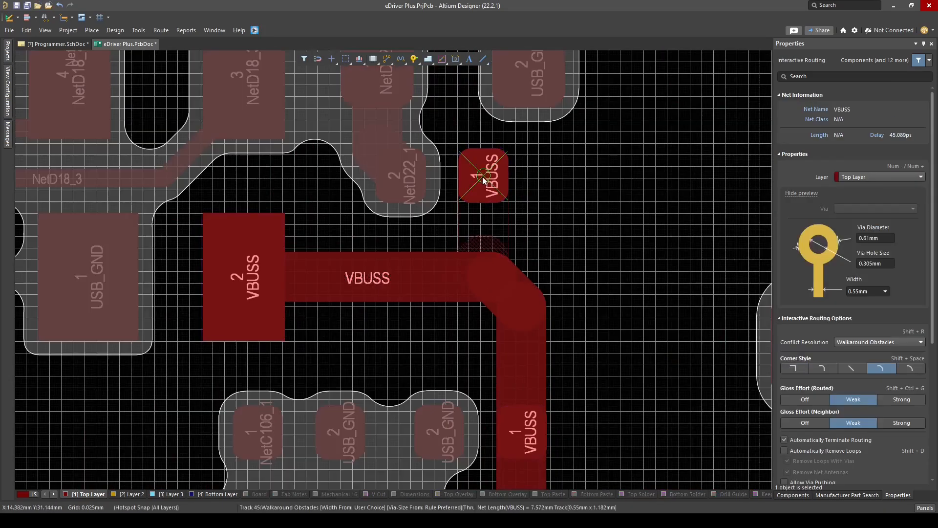
{"action": "left_click", "coordinate": [472, 276]}
{"action": "scroll", "coordinate": [531, 240], "scroll_direction": "down", "scroll_amount": 3, "text": "ctrl"}
{"action": "key", "text": "3"}
{"action": "key", "text": "2"}
Route NetC106_1 across IC15 pins 5, 4 and 3, and connect pin 4 to C106 pad 1
{"action": "scroll", "coordinate": [422, 386], "scroll_direction": "up", "scroll_amount": 1, "text": "ctrl"}
{"action": "right_click_drag", "start_coordinate": [422, 386], "coordinate": [495, 253]}
{"action": "scroll", "coordinate": [494, 253], "scroll_direction": "down", "scroll_amount": 1, "text": "ctrl"}
{"action": "key", "text": "ctrl+w"}
{"action": "left_click", "coordinate": [307, 321]}
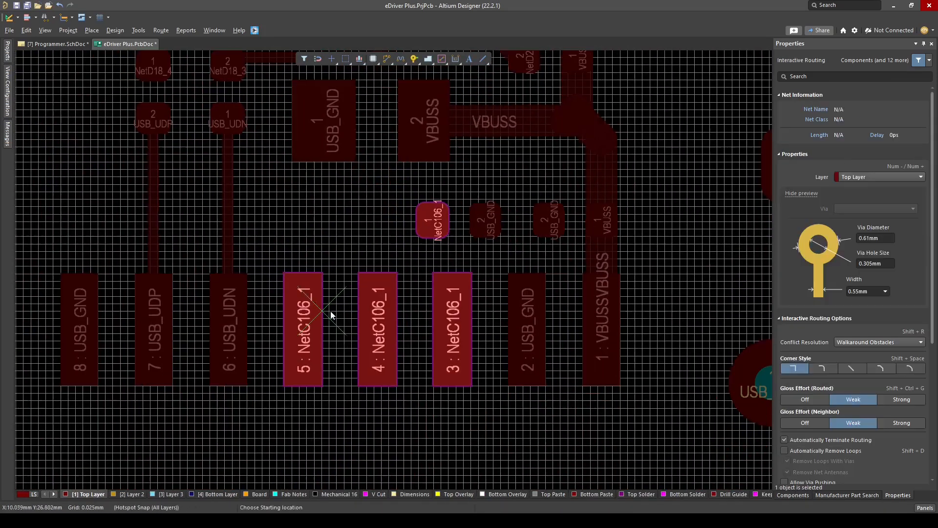
{"action": "left_click", "coordinate": [446, 322]}
{"action": "left_click", "coordinate": [377, 325]}
{"action": "left_click", "coordinate": [433, 220]}
{"action": "right_click", "coordinate": [433, 220]}
Select the NetF1_1 pad below the USB connector to examine its properties
{"action": "scroll", "coordinate": [509, 274], "scroll_direction": "down", "scroll_amount": 1, "text": "shift"}
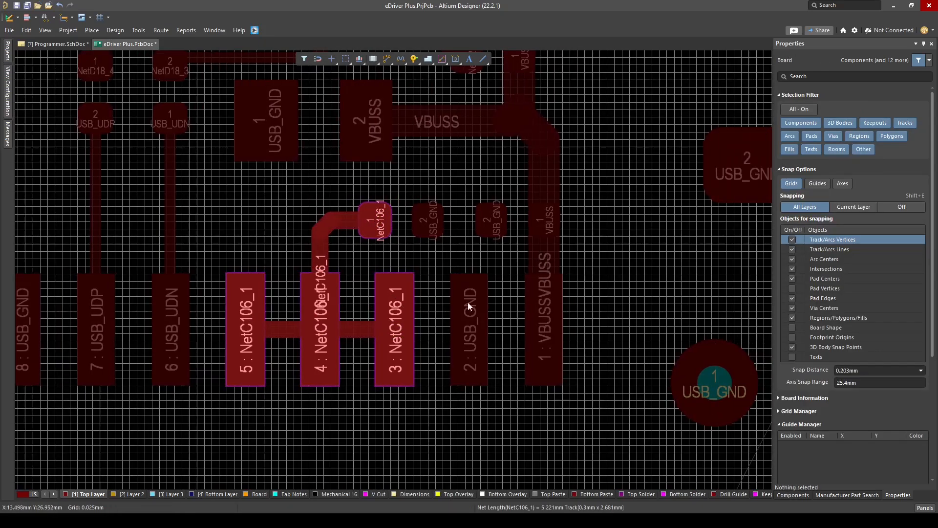
{"action": "scroll", "coordinate": [467, 302], "scroll_direction": "down", "scroll_amount": 3, "text": "ctrl"}
{"action": "scroll", "coordinate": [461, 66], "scroll_direction": "up", "scroll_amount": 1, "text": "ctrl"}
{"action": "right_click_drag", "start_coordinate": [461, 66], "coordinate": [397, 159]}
{"action": "left_click", "coordinate": [398, 160]}
{"action": "scroll", "coordinate": [400, 164], "scroll_direction": "down", "scroll_amount": 1, "text": "ctrl"}
{"action": "right_click_drag", "start_coordinate": [647, 87], "coordinate": [549, 166]}
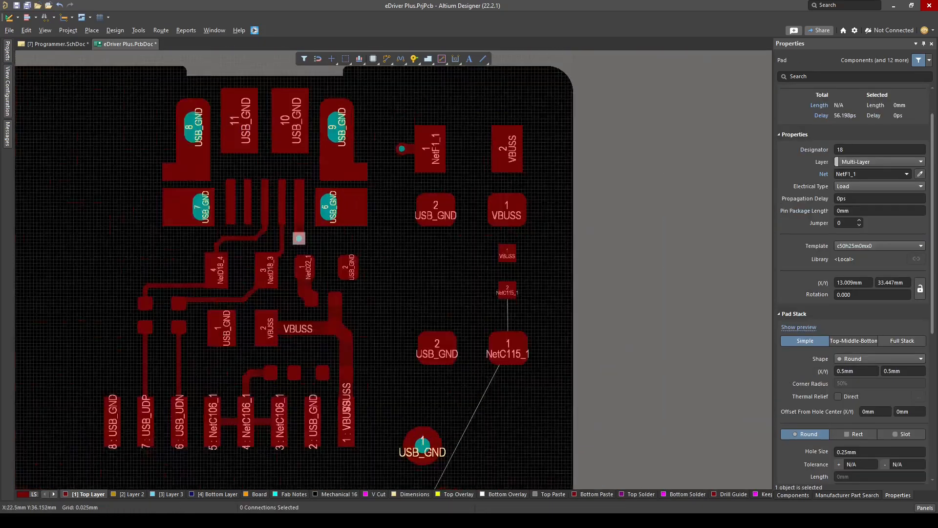
Route VBUSS down from F1 pad 2 and NetC115_1 through C115 pad 1 to PS1 pin 2 with 0.55 mm tracks
{"action": "key", "text": "ctrl+w"}
{"action": "scroll", "coordinate": [499, 281], "scroll_direction": "up", "scroll_amount": 1, "text": "ctrl"}
{"action": "scroll", "coordinate": [558, 369], "scroll_direction": "down", "scroll_amount": 1, "text": "ctrl"}
{"action": "right_click_drag", "start_coordinate": [558, 369], "coordinate": [547, 205]}
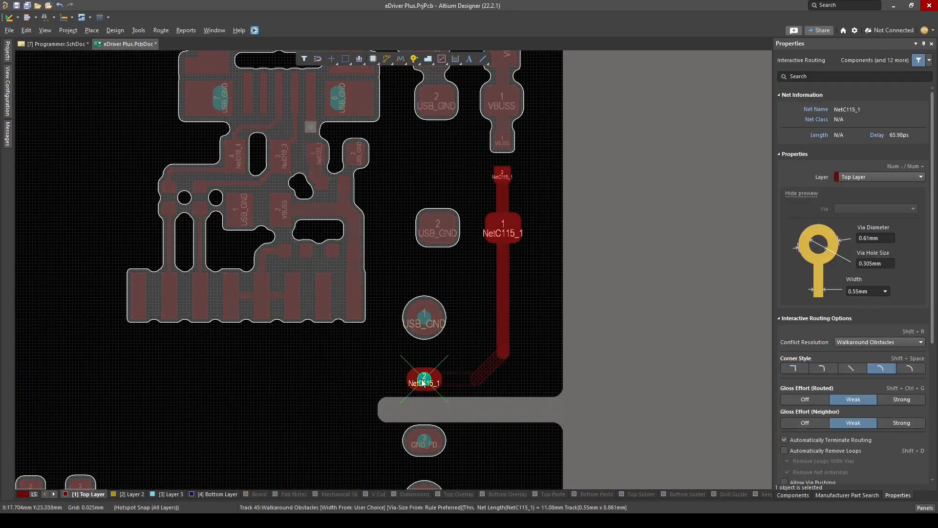
{"action": "left_click", "coordinate": [423, 383]}
Route NetC113_1 from PS1 pin 4 through C113 pad 1 to FB9 with a 0.55 mm track
{"action": "scroll", "coordinate": [479, 371], "scroll_direction": "down", "scroll_amount": 6}
{"action": "left_click", "coordinate": [476, 336]}
{"action": "right_click", "coordinate": [476, 336]}
Route 3V3 with a 0.6 mm Top Layer track from FB9 through C114 and a short distance toward R122
{"action": "right_click_drag", "start_coordinate": [517, 383], "coordinate": [523, 206]}
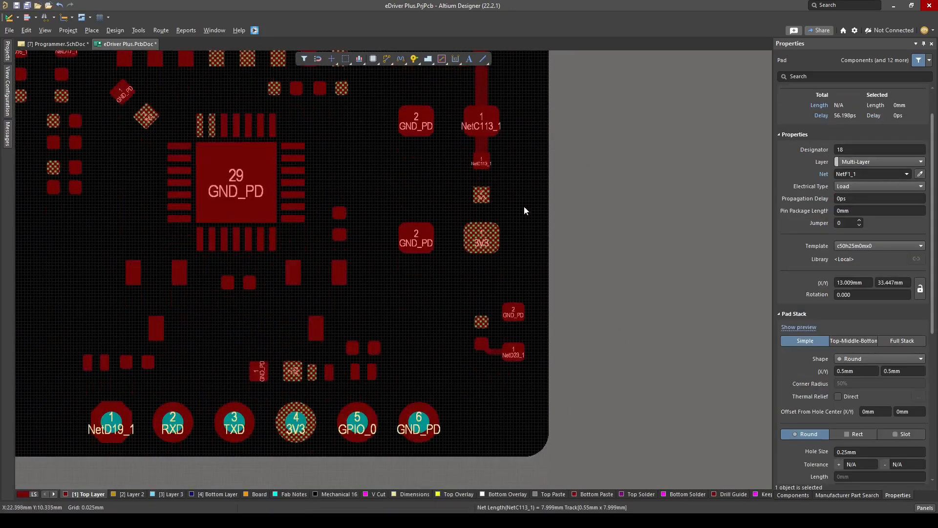
{"action": "key", "text": "ctrl+w"}
{"action": "scroll", "coordinate": [518, 234], "scroll_direction": "up", "scroll_amount": 1, "text": "ctrl"}
{"action": "left_click", "coordinate": [473, 185]}
{"action": "type", "text": "0.6"}
{"action": "key", "text": "Return"}
{"action": "left_click", "coordinate": [476, 241]}
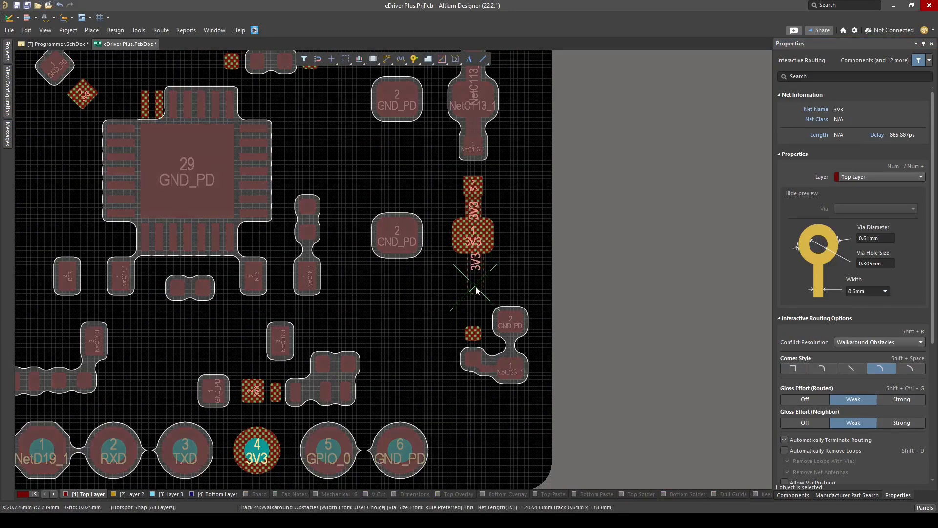
{"action": "right_click", "coordinate": [477, 286]}
Place two 3V3 through-hole pads one above the other on the wide track below C114
{"action": "scroll", "coordinate": [476, 260], "scroll_direction": "up", "scroll_amount": 1, "text": "ctrl"}
{"action": "left_click", "coordinate": [474, 311]}
{"action": "scroll", "coordinate": [479, 309], "scroll_direction": "up", "scroll_amount": 2, "text": "ctrl"}
{"action": "left_click", "coordinate": [466, 263]}
{"action": "right_click", "coordinate": [468, 263]}
Route 3V3 with a 0.254 mm track from the lower through-hole pad to R122 pad 1
{"action": "scroll", "coordinate": [491, 256], "scroll_direction": "down", "scroll_amount": 1, "text": "ctrl"}
{"action": "key", "text": "ctrl+w"}
{"action": "scroll", "coordinate": [494, 391], "scroll_direction": "up", "scroll_amount": 2, "text": "ctrl"}
{"action": "left_click", "coordinate": [455, 215]}
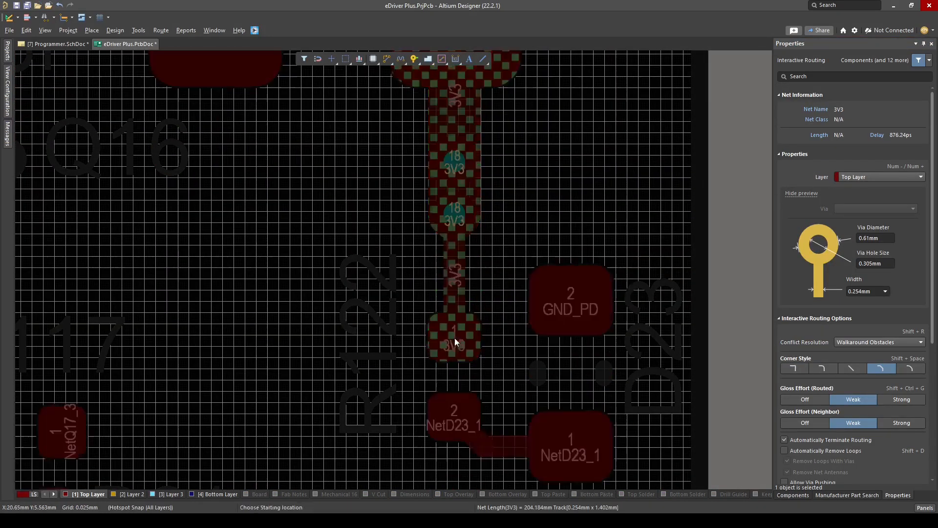
{"action": "right_click", "coordinate": [455, 338]}
Examine the routed 3V3 supply area in 3D and return to the 2D view
{"action": "scroll", "coordinate": [454, 338], "scroll_direction": "down", "scroll_amount": 4, "text": "ctrl"}
{"action": "right_click_drag", "start_coordinate": [432, 345], "coordinate": [439, 296]}
{"action": "key", "text": "3"}
{"action": "left_click", "coordinate": [472, 291]}
{"action": "scroll", "coordinate": [479, 288], "scroll_direction": "down", "scroll_amount": 4, "text": "ctrl"}
{"action": "key", "text": "2"}
Route 3V3 across IC15 pins 12, 13 and 14 and down to C105 pad 1, placing a through-hole pad at the bend
{"action": "scroll", "coordinate": [488, 232], "scroll_direction": "up", "scroll_amount": 4, "text": "ctrl"}
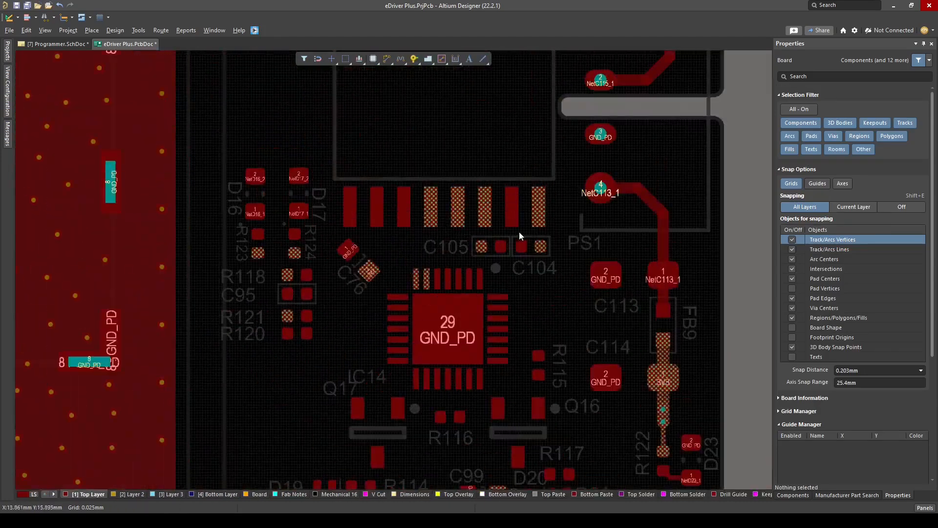
{"action": "scroll", "coordinate": [511, 232], "scroll_direction": "up", "scroll_amount": 5, "text": "ctrl"}
{"action": "key", "text": "ctrl+w"}
{"action": "left_click", "coordinate": [450, 172]}
{"action": "left_click", "coordinate": [321, 172]}
{"action": "left_click", "coordinate": [386, 172]}
{"action": "left_click", "coordinate": [444, 269]}
{"action": "scroll", "coordinate": [397, 273], "scroll_direction": "up", "scroll_amount": 5, "text": "ctrl"}
{"action": "left_click", "coordinate": [382, 247]}
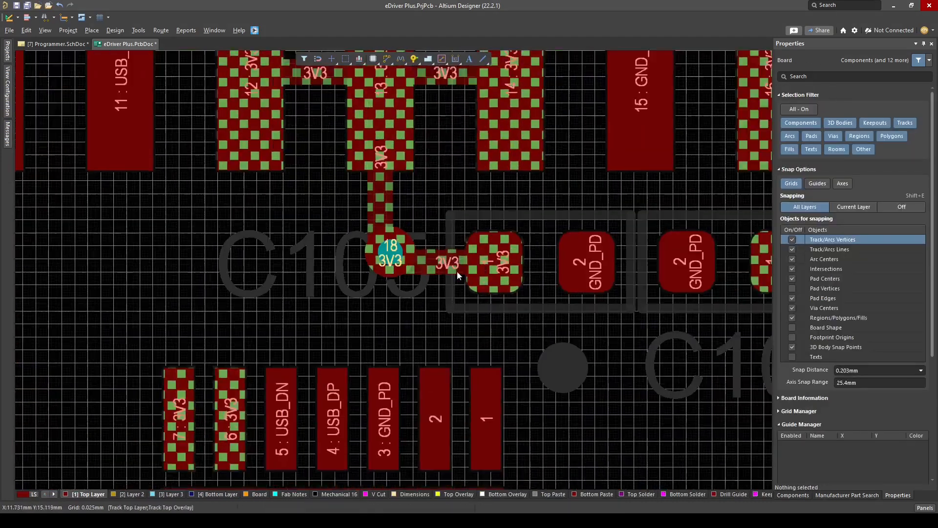
Route 3V3 with a 0.254 mm track from IC15 pin 16 through C104 pad 1 to a through-hole pad placed beside C104
{"action": "scroll", "coordinate": [457, 274], "scroll_direction": "down", "scroll_amount": 2, "text": "ctrl"}
{"action": "key", "text": "ctrl+w"}
{"action": "left_click", "coordinate": [473, 211]}
{"action": "left_click", "coordinate": [482, 304]}
{"action": "left_click", "coordinate": [549, 305]}
{"action": "scroll", "coordinate": [549, 306], "scroll_direction": "down", "scroll_amount": 4, "text": "ctrl"}
{"action": "scroll", "coordinate": [530, 271], "scroll_direction": "up", "scroll_amount": 2, "text": "ctrl"}
{"action": "left_click", "coordinate": [537, 248]}
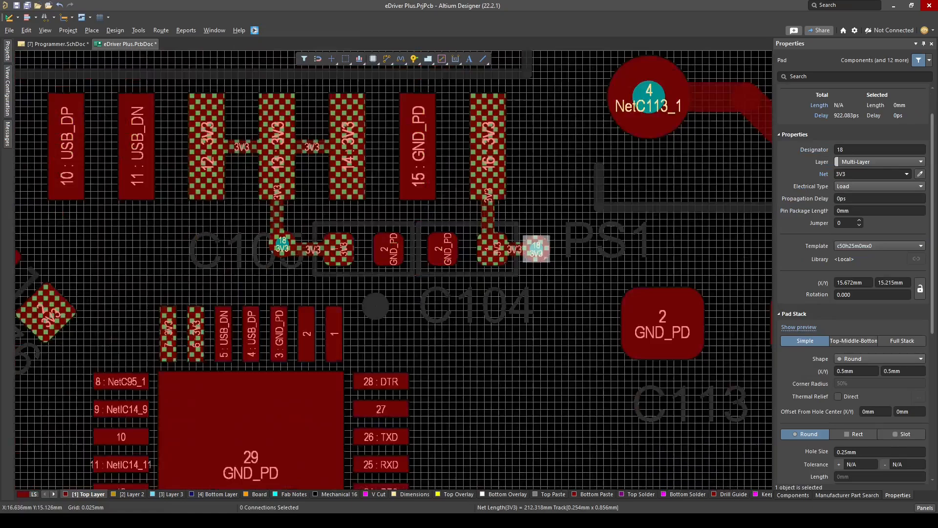
Examine the board section in 3D, then inspect the connections around IC14 in 2D
{"action": "key", "text": "3"}
{"action": "scroll", "coordinate": [403, 266], "scroll_direction": "down", "scroll_amount": 4, "text": "ctrl"}
{"action": "left_click", "coordinate": [407, 281]}
{"action": "key", "text": "2"}
{"action": "scroll", "coordinate": [435, 381], "scroll_direction": "up", "scroll_amount": 4, "text": "ctrl"}
{"action": "left_click", "coordinate": [480, 309], "text": "ctrl"}
{"action": "left_click", "coordinate": [481, 278], "text": "ctrl"}
{"action": "scroll", "coordinate": [401, 213], "scroll_direction": "down", "scroll_amount": 4, "text": "ctrl"}
{"action": "left_click", "coordinate": [398, 216], "text": "ctrl"}
{"action": "right_click_drag", "start_coordinate": [403, 232], "coordinate": [453, 160]}
{"action": "left_click", "coordinate": [453, 160], "text": "ctrl"}
Route TXD on the Top Layer with a 0.2 mm track from IC14 pin 26 around Q16 to header pin 3
{"action": "scroll", "coordinate": [442, 149], "scroll_direction": "up", "scroll_amount": 3, "text": "ctrl"}
{"action": "key", "text": "ctrl+w"}
{"action": "left_click", "coordinate": [440, 138]}
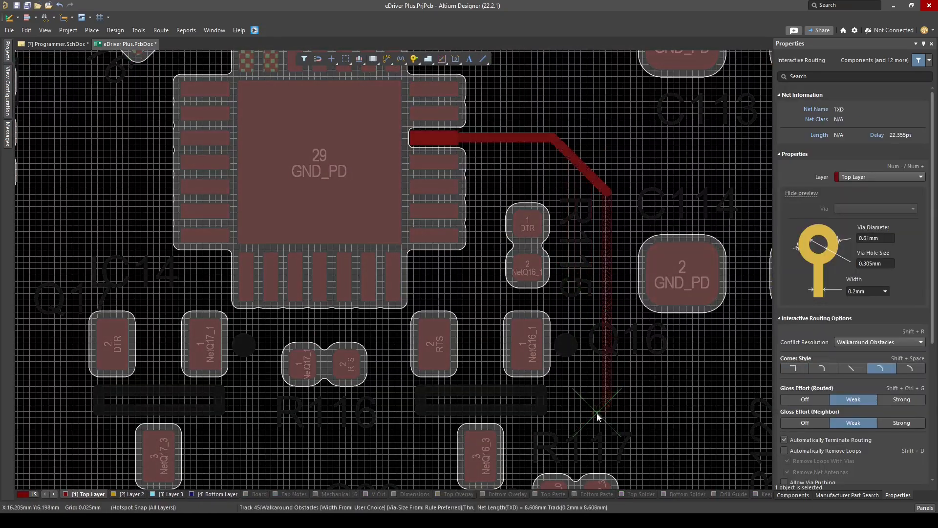
{"action": "left_click", "coordinate": [597, 413]}
{"action": "scroll", "coordinate": [489, 401], "scroll_direction": "down", "scroll_amount": 3}
{"action": "left_click", "coordinate": [300, 483]}
Route RXD with a 0.2 mm track from IC14 pin 25 alongside the TXD track to header pin 2
{"action": "scroll", "coordinate": [300, 483], "scroll_direction": "up", "scroll_amount": 3}
{"action": "left_click", "coordinate": [435, 162]}
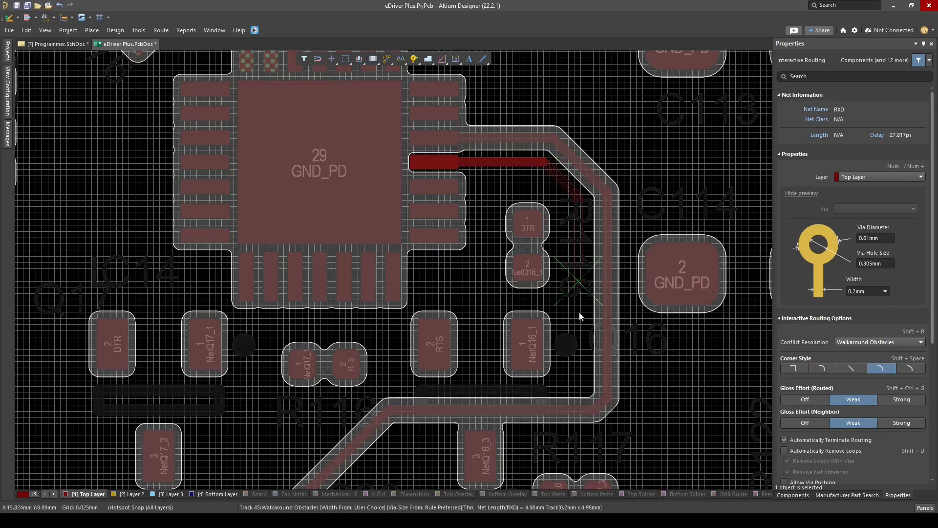
{"action": "scroll", "coordinate": [285, 389], "scroll_direction": "down", "scroll_amount": 3}
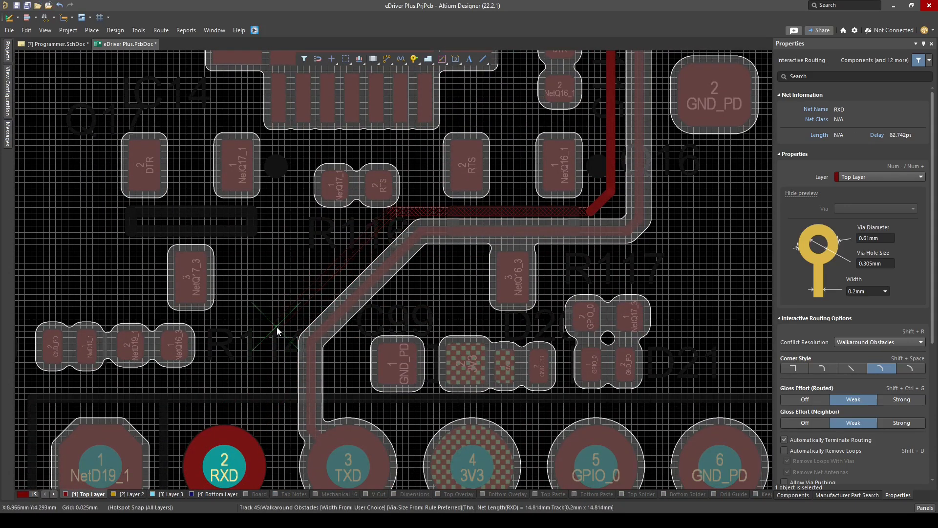
{"action": "left_click", "coordinate": [277, 328]}
{"action": "left_click", "coordinate": [225, 460]}
{"action": "right_click", "coordinate": [224, 460]}
Shift the RXD and TXD track segments below R116 so their diagonal sections run closer together
{"action": "scroll", "coordinate": [222, 261], "scroll_direction": "up", "scroll_amount": 2, "text": "ctrl"}
{"action": "right_click_drag", "start_coordinate": [377, 302], "coordinate": [367, 400]}
{"action": "left_click_drag", "start_coordinate": [426, 238], "coordinate": [418, 229]}
{"action": "right_click_drag", "start_coordinate": [460, 306], "coordinate": [401, 197]}
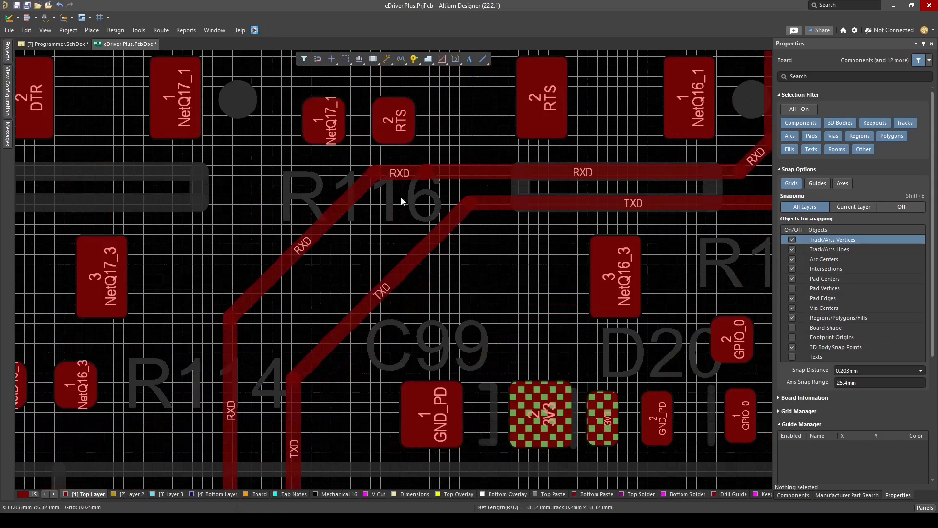
{"action": "scroll", "coordinate": [403, 198], "scroll_direction": "up", "scroll_amount": 4, "text": "ctrl"}
{"action": "scroll", "coordinate": [455, 194], "scroll_direction": "down", "scroll_amount": 5, "text": "ctrl"}
{"action": "left_click_drag", "start_coordinate": [268, 168], "coordinate": [269, 180]}
{"action": "right_click_drag", "start_coordinate": [554, 228], "coordinate": [444, 224]}
{"action": "scroll", "coordinate": [443, 224], "scroll_direction": "down", "scroll_amount": 2, "text": "ctrl"}
{"action": "scroll", "coordinate": [289, 277], "scroll_direction": "down", "scroll_amount": 5, "text": "ctrl"}
{"action": "right_click_drag", "start_coordinate": [241, 321], "coordinate": [381, 317]}
{"action": "scroll", "coordinate": [375, 317], "scroll_direction": "up", "scroll_amount": 4, "text": "ctrl"}
{"action": "scroll", "coordinate": [411, 229], "scroll_direction": "up", "scroll_amount": 2, "text": "ctrl"}
{"action": "left_click_drag", "start_coordinate": [364, 205], "coordinate": [355, 197]}
{"action": "right_click_drag", "start_coordinate": [418, 69], "coordinate": [379, 236]}
Route a short NetD17_2 track down from IC14 pin 18 and end it with a 0.4 mm wide pad with a 0.2 mm hole
{"action": "key", "text": "shift"}
{"action": "scroll", "coordinate": [391, 142], "scroll_direction": "up", "scroll_amount": 2, "text": "ctrl"}
{"action": "right_click_drag", "start_coordinate": [391, 142], "coordinate": [426, 208]}
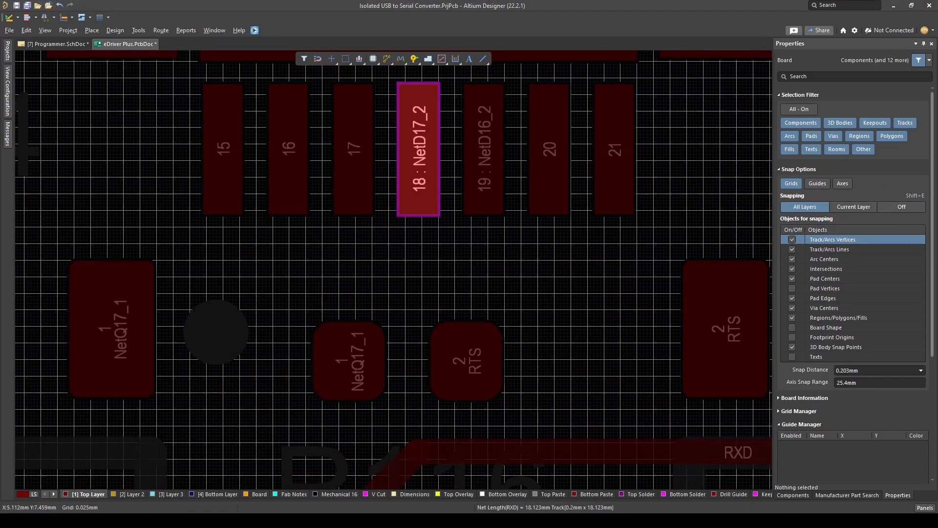
{"action": "scroll", "coordinate": [464, 267], "scroll_direction": "down", "scroll_amount": 2, "text": "ctrl"}
{"action": "key", "text": "ctrl+w"}
{"action": "left_click", "coordinate": [436, 200]}
{"action": "key", "text": "2"}
{"action": "left_click", "coordinate": [443, 260]}
{"action": "right_click", "coordinate": [447, 273]}
{"action": "scroll", "coordinate": [538, 249], "scroll_direction": "up", "scroll_amount": 1, "text": "ctrl"}
{"action": "left_click", "coordinate": [436, 261]}
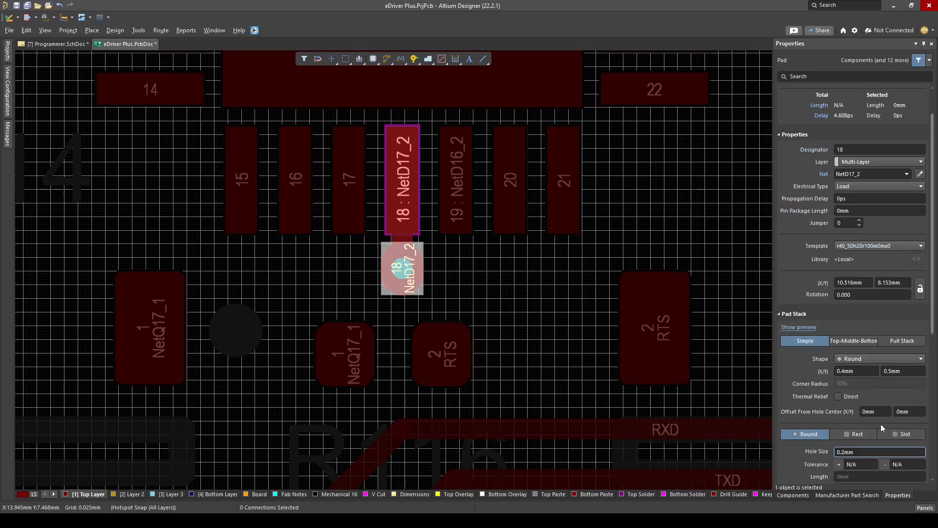
Route a short 0.2 mm NetD16_2 track from IC14 pin 19 and end it with a through-hole pad
{"action": "left_click", "coordinate": [453, 174]}
{"action": "left_click", "coordinate": [478, 274]}
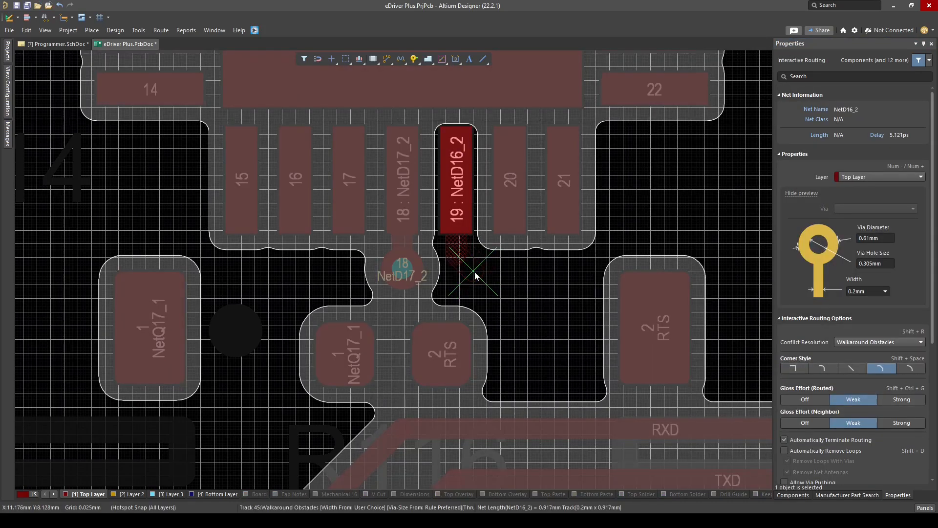
{"action": "right_click", "coordinate": [475, 274]}
Route RTS with a 0.254 mm track on the Top Layer from R116 pad 2 to pad 2 of Q16
{"action": "left_click", "coordinate": [451, 357]}
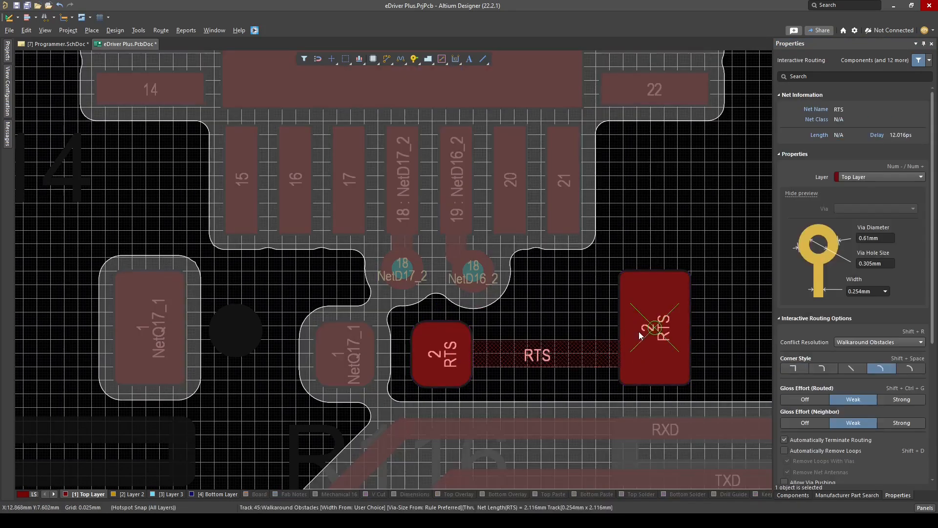
{"action": "left_click", "coordinate": [638, 338]}
{"action": "scroll", "coordinate": [409, 313], "scroll_direction": "down", "scroll_amount": 3, "text": "ctrl"}
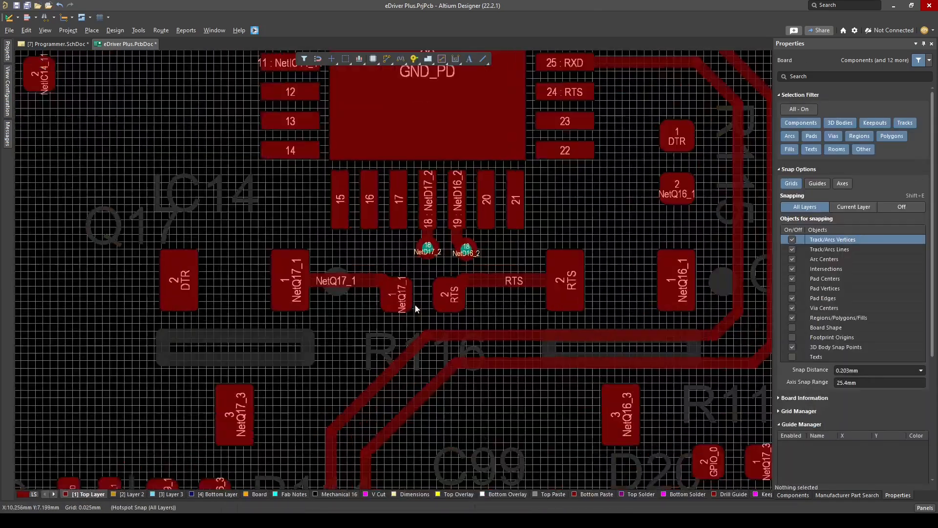
{"action": "scroll", "coordinate": [415, 309], "scroll_direction": "down", "scroll_amount": 2, "text": "ctrl"}
{"action": "scroll", "coordinate": [435, 430], "scroll_direction": "up", "scroll_amount": 3, "text": "ctrl"}
{"action": "left_click_drag", "start_coordinate": [376, 284], "coordinate": [370, 278]}
{"action": "scroll", "coordinate": [317, 244], "scroll_direction": "down", "scroll_amount": 3, "text": "ctrl"}
{"action": "scroll", "coordinate": [516, 308], "scroll_direction": "down", "scroll_amount": 1, "text": "ctrl"}
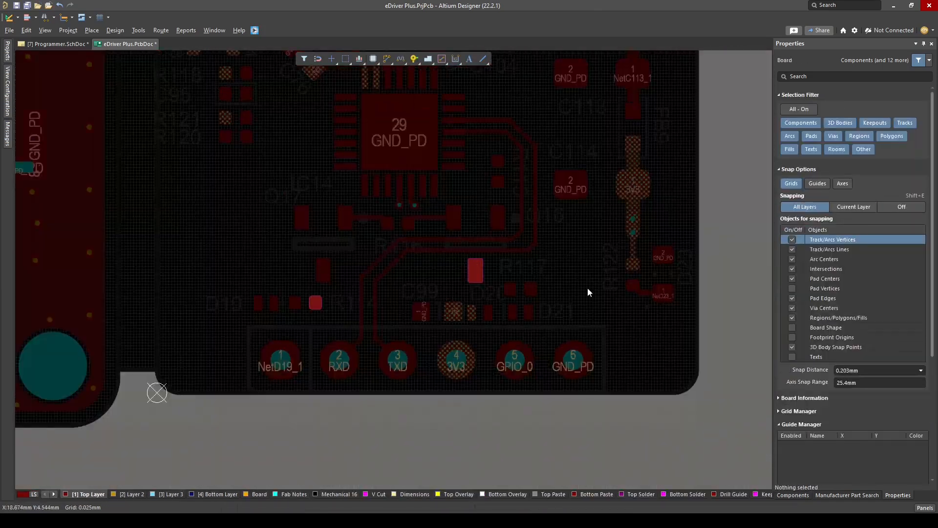
Route a short NetQ16_1 track on the Top Layer between R115 pad 2 and Q16 pad 1
{"action": "scroll", "coordinate": [493, 185], "scroll_direction": "up", "scroll_amount": 5, "text": "ctrl"}
{"action": "left_click", "coordinate": [528, 205]}
{"action": "left_click", "coordinate": [535, 313]}
{"action": "scroll", "coordinate": [543, 245], "scroll_direction": "up", "scroll_amount": 3}
{"action": "scroll", "coordinate": [486, 205], "scroll_direction": "down", "scroll_amount": 2, "text": "ctrl"}
Route short 0.2 mm DTR tracks out from IC14 pin 28 and up from R115 pad 1, each ending in a through-hole pad
{"action": "left_click", "coordinate": [390, 137]}
{"action": "right_click", "coordinate": [484, 148]}
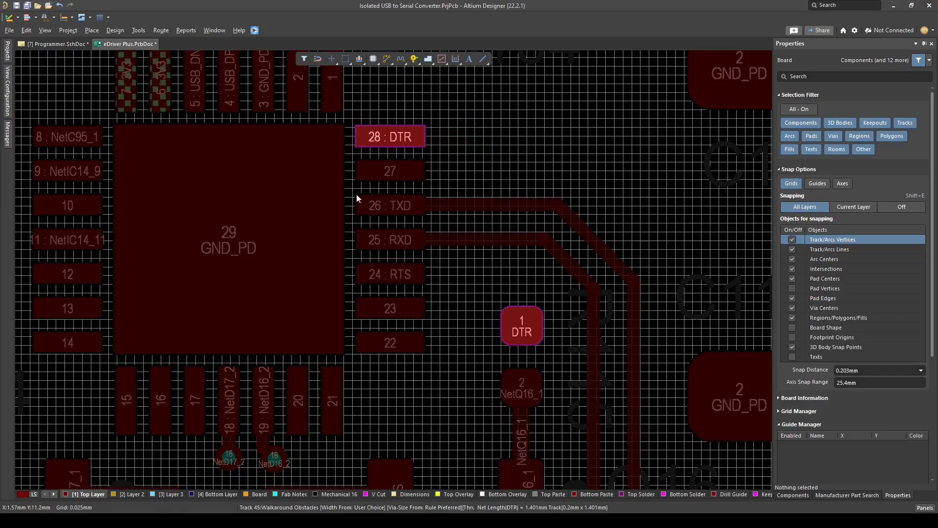
{"action": "scroll", "coordinate": [361, 186], "scroll_direction": "up", "scroll_amount": 1, "text": "ctrl"}
{"action": "left_click", "coordinate": [364, 147]}
{"action": "key", "text": "slash"}
{"action": "left_click", "coordinate": [494, 158]}
{"action": "left_click", "coordinate": [502, 346]}
{"action": "scroll", "coordinate": [502, 292], "scroll_direction": "up", "scroll_amount": 1, "text": "ctrl"}
{"action": "key", "text": "slash"}
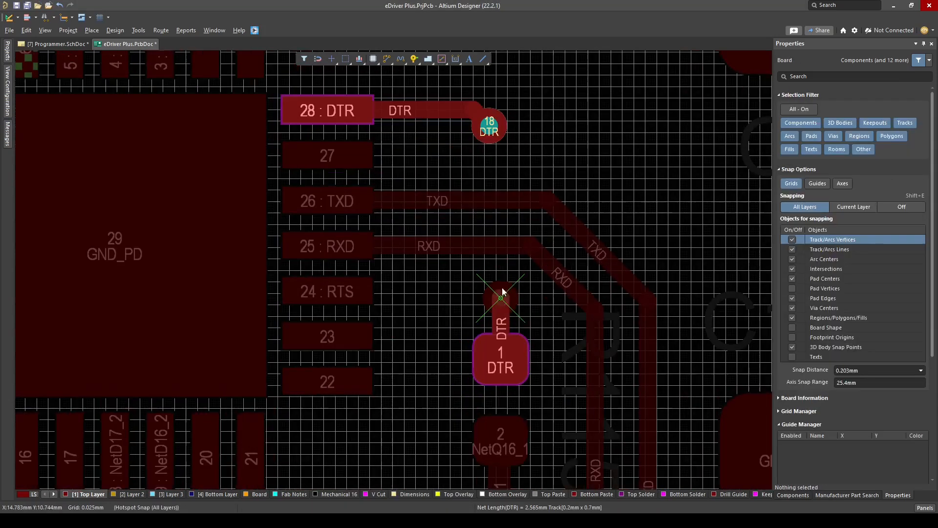
Connect the two DTR through-hole pads with a track on the Bottom Layer and return to the Top Layer
{"action": "left_click", "coordinate": [488, 135]}
{"action": "scroll", "coordinate": [506, 168], "scroll_direction": "down", "scroll_amount": 2, "text": "ctrl"}
{"action": "left_click", "coordinate": [88, 494]}
{"action": "scroll", "coordinate": [389, 424], "scroll_direction": "up", "scroll_amount": 4, "text": "ctrl"}
{"action": "scroll", "coordinate": [345, 218], "scroll_direction": "down", "scroll_amount": 5, "text": "ctrl"}
{"action": "key", "text": "3"}
{"action": "key", "text": "2"}
{"action": "scroll", "coordinate": [506, 323], "scroll_direction": "up", "scroll_amount": 2, "text": "ctrl"}
Route a 3V3 track from IC14 pins 6 and 7 to C76 pad 2
{"action": "left_click_drag", "start_coordinate": [507, 337], "coordinate": [502, 331]}
{"action": "scroll", "coordinate": [484, 288], "scroll_direction": "up", "scroll_amount": 3}
{"action": "scroll", "coordinate": [472, 268], "scroll_direction": "down", "scroll_amount": 2, "text": "ctrl"}
{"action": "scroll", "coordinate": [474, 272], "scroll_direction": "up", "scroll_amount": 3, "text": "ctrl"}
{"action": "left_click_drag", "start_coordinate": [472, 274], "coordinate": [466, 281]}
{"action": "scroll", "coordinate": [468, 274], "scroll_direction": "down", "scroll_amount": 6, "text": "ctrl"}
{"action": "scroll", "coordinate": [351, 310], "scroll_direction": "up", "scroll_amount": 4, "text": "ctrl"}
{"action": "scroll", "coordinate": [442, 271], "scroll_direction": "down", "scroll_amount": 5, "text": "ctrl"}
{"action": "scroll", "coordinate": [450, 215], "scroll_direction": "up", "scroll_amount": 4, "text": "ctrl"}
{"action": "scroll", "coordinate": [513, 205], "scroll_direction": "up", "scroll_amount": 4, "text": "ctrl"}
{"action": "key", "text": "ctrl+w"}
{"action": "left_click", "coordinate": [586, 268]}
{"action": "left_click", "coordinate": [396, 241]}
{"action": "right_click", "coordinate": [398, 239]}
{"action": "scroll", "coordinate": [439, 203], "scroll_direction": "down", "scroll_amount": 1, "text": "ctrl"}
{"action": "scroll", "coordinate": [396, 227], "scroll_direction": "down", "scroll_amount": 5, "text": "ctrl"}
{"action": "scroll", "coordinate": [494, 353], "scroll_direction": "up", "scroll_amount": 6, "text": "ctrl"}
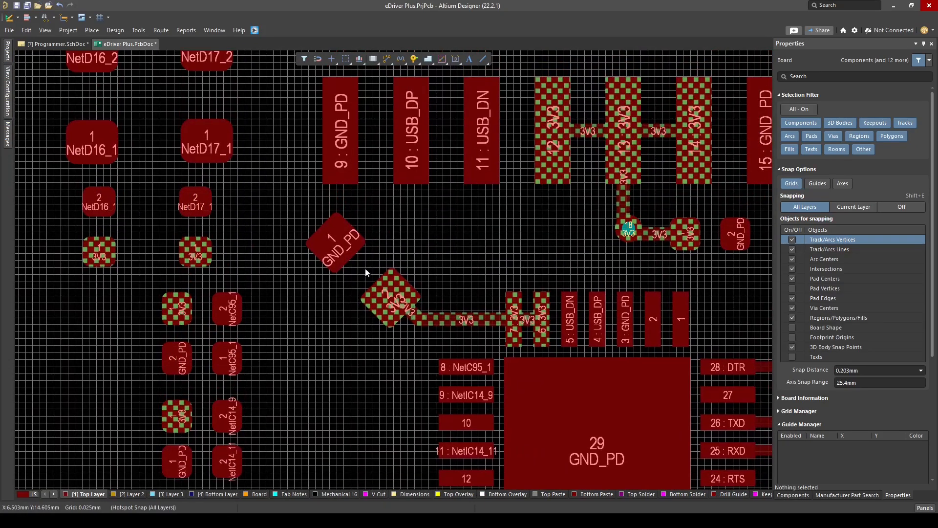
Move C76 closer to IC14 and reroute 3V3 from pins 6 and 7 to its pad 2 with a 0.254 mm track
{"action": "left_click_drag", "start_coordinate": [367, 273], "coordinate": [386, 273]}
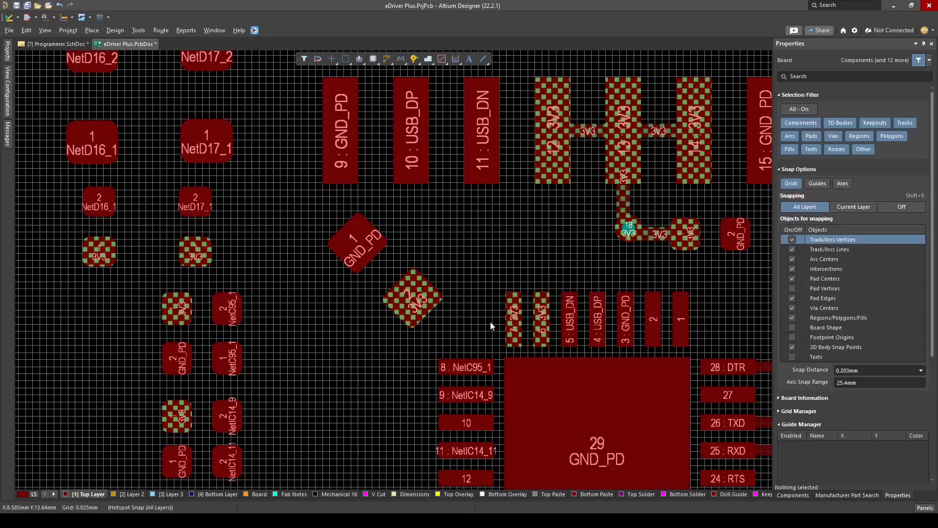
{"action": "scroll", "coordinate": [492, 326], "scroll_direction": "up", "scroll_amount": 1, "text": "ctrl"}
{"action": "key", "text": "ctrl+w"}
{"action": "left_click", "coordinate": [555, 343]}
{"action": "left_click", "coordinate": [406, 293]}
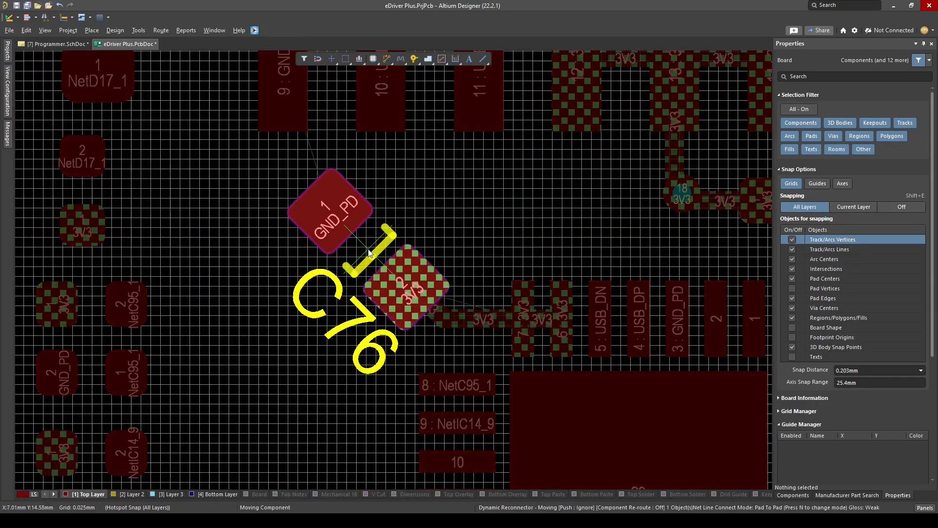
Nudge C76 slightly up and away from IC14, then redo its 3V3 track from pins 6 and 7
{"action": "left_click_drag", "start_coordinate": [370, 252], "coordinate": [363, 246]}
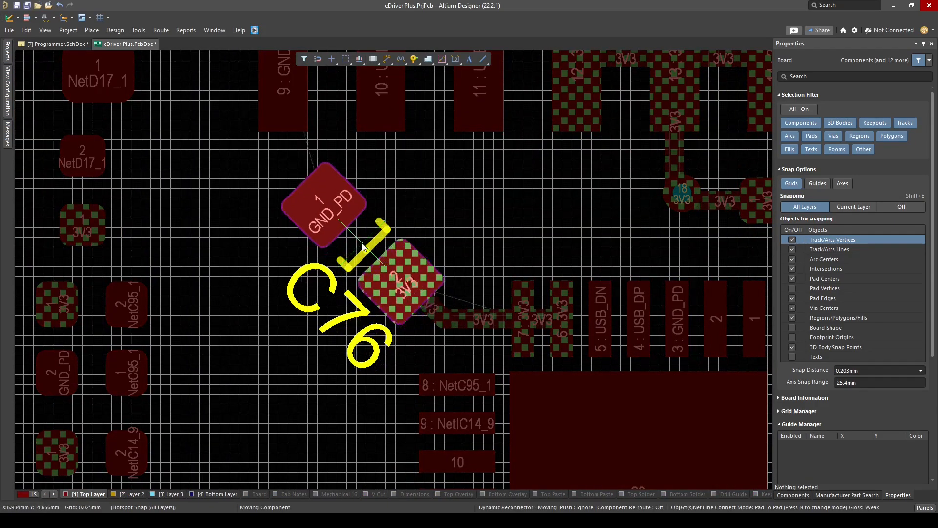
{"action": "key", "text": "ctrl+w"}
{"action": "left_click", "coordinate": [561, 318]}
{"action": "left_click", "coordinate": [402, 282]}
{"action": "key", "text": "Escape"}
Route NetC95_1 with a 0.3 mm track from IC14 pin 8 to C95 pad 1 and on to R118 pad 2
{"action": "scroll", "coordinate": [452, 263], "scroll_direction": "down", "scroll_amount": 3, "text": "ctrl"}
{"action": "key", "text": "3"}
{"action": "scroll", "coordinate": [435, 284], "scroll_direction": "up", "scroll_amount": 1, "text": "ctrl"}
{"action": "right_click_drag", "start_coordinate": [421, 266], "coordinate": [491, 238]}
{"action": "key", "text": "2"}
{"action": "scroll", "coordinate": [444, 243], "scroll_direction": "up", "scroll_amount": 6, "text": "ctrl"}
{"action": "key", "text": "ctrl+w"}
{"action": "left_click", "coordinate": [496, 277]}
{"action": "scroll", "coordinate": [336, 280], "scroll_direction": "down", "scroll_amount": 2, "text": "ctrl"}
{"action": "right_click_drag", "start_coordinate": [336, 280], "coordinate": [451, 285]}
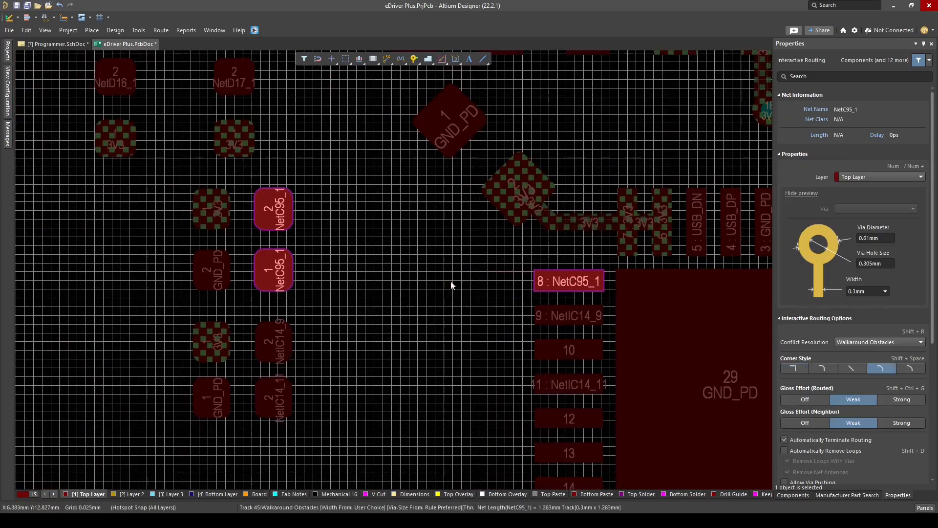
{"action": "right_click_drag", "start_coordinate": [392, 293], "coordinate": [372, 251]}
Route NetIC14_9 with a 0.2 mm track from IC14 pin 9 to R121 pad 2, and NetIC14_11 from pin 11 to R120 pad 2
{"action": "left_click", "coordinate": [547, 275]}
{"action": "left_click", "coordinate": [255, 300]}
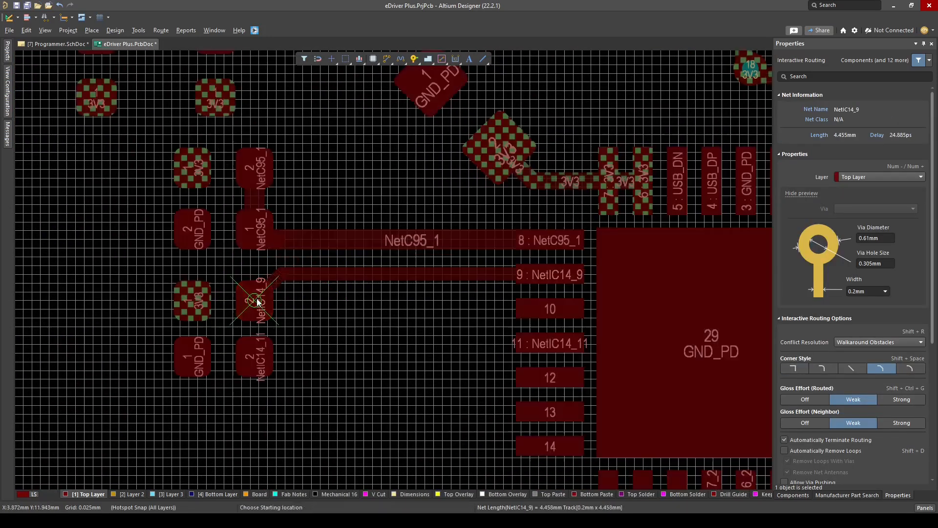
{"action": "left_click", "coordinate": [549, 343]}
{"action": "left_click", "coordinate": [256, 357]}
{"action": "key", "text": "Escape"}
{"action": "scroll", "coordinate": [312, 358], "scroll_direction": "up", "scroll_amount": 2, "text": "ctrl"}
{"action": "left_click_drag", "start_coordinate": [301, 344], "coordinate": [325, 371]}
{"action": "scroll", "coordinate": [336, 371], "scroll_direction": "down", "scroll_amount": 2, "text": "ctrl"}
{"action": "key", "text": "3"}
{"action": "right_click_drag", "start_coordinate": [337, 372], "coordinate": [430, 289]}
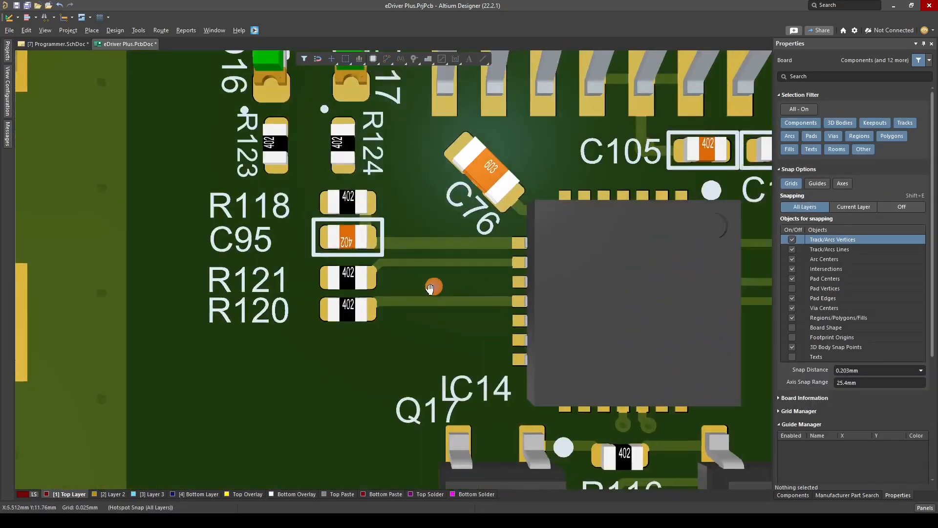
Set the width of the NetIC14_11 track to R120 to 0.2 mm
{"action": "type", "text": "2.2"}
{"action": "key", "text": "Return"}
{"action": "left_click", "coordinate": [303, 368]}
{"action": "scroll", "coordinate": [293, 368], "scroll_direction": "up", "scroll_amount": 3, "text": "ctrl"}
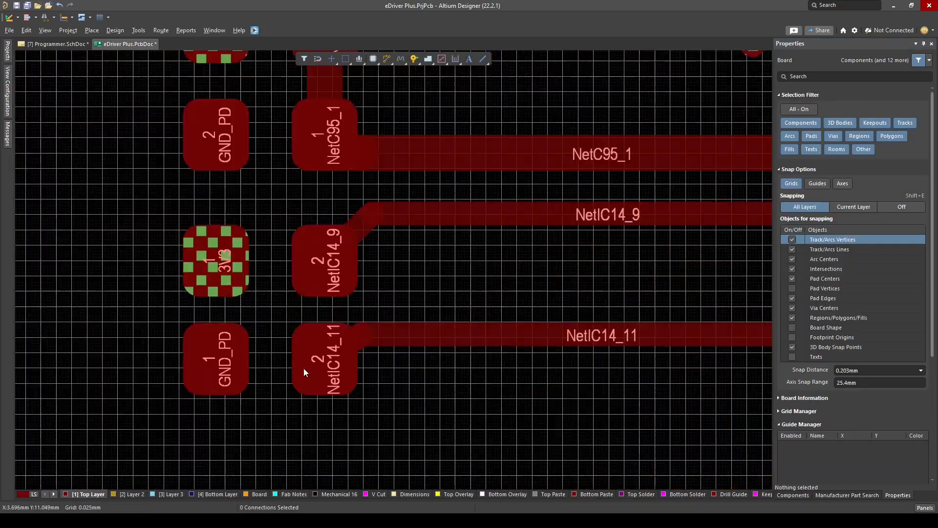
{"action": "left_click_drag", "start_coordinate": [401, 337], "coordinate": [403, 324]}
Route a short 3V3 track about 0.8 mm long outward from R121 pad 1, away from IC14
{"action": "scroll", "coordinate": [411, 313], "scroll_direction": "down", "scroll_amount": 5, "text": "ctrl"}
{"action": "right_click_drag", "start_coordinate": [316, 284], "coordinate": [447, 296]}
{"action": "scroll", "coordinate": [449, 294], "scroll_direction": "up", "scroll_amount": 2, "text": "ctrl"}
{"action": "key", "text": "ctrl+w"}
{"action": "left_click", "coordinate": [476, 308]}
{"action": "left_click", "coordinate": [419, 307]}
Place a copy of the round 0.5 mm 3V3 pad with a 0.25 mm hole at the end of R121's 3V3 track
{"action": "scroll", "coordinate": [420, 313], "scroll_direction": "down", "scroll_amount": 5, "text": "ctrl"}
{"action": "scroll", "coordinate": [567, 259], "scroll_direction": "up", "scroll_amount": 2, "text": "ctrl"}
{"action": "left_click", "coordinate": [577, 254]}
{"action": "scroll", "coordinate": [373, 310], "scroll_direction": "up", "scroll_amount": 5, "text": "ctrl"}
{"action": "key", "text": "ctrl+v"}
{"action": "left_click", "coordinate": [382, 311]}
{"action": "scroll", "coordinate": [455, 294], "scroll_direction": "down", "scroll_amount": 3, "text": "ctrl"}
{"action": "scroll", "coordinate": [473, 195], "scroll_direction": "up", "scroll_amount": 4, "text": "ctrl"}
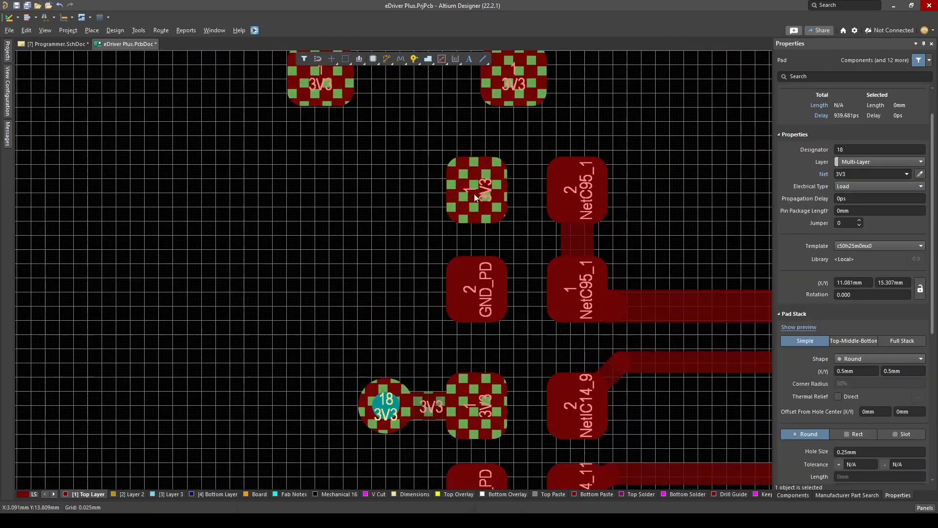
Copy R121's short 3V3 track and through-hole pad to R118 pad 1
{"action": "scroll", "coordinate": [409, 329], "scroll_direction": "down", "scroll_amount": 2, "text": "ctrl"}
{"action": "left_click_drag", "start_coordinate": [427, 359], "coordinate": [381, 398]}
{"action": "key", "text": "ctrl+v"}
{"action": "left_click", "coordinate": [452, 239]}
{"action": "scroll", "coordinate": [363, 266], "scroll_direction": "down", "scroll_amount": 3, "text": "ctrl"}
{"action": "scroll", "coordinate": [354, 217], "scroll_direction": "up", "scroll_amount": 3, "text": "ctrl"}
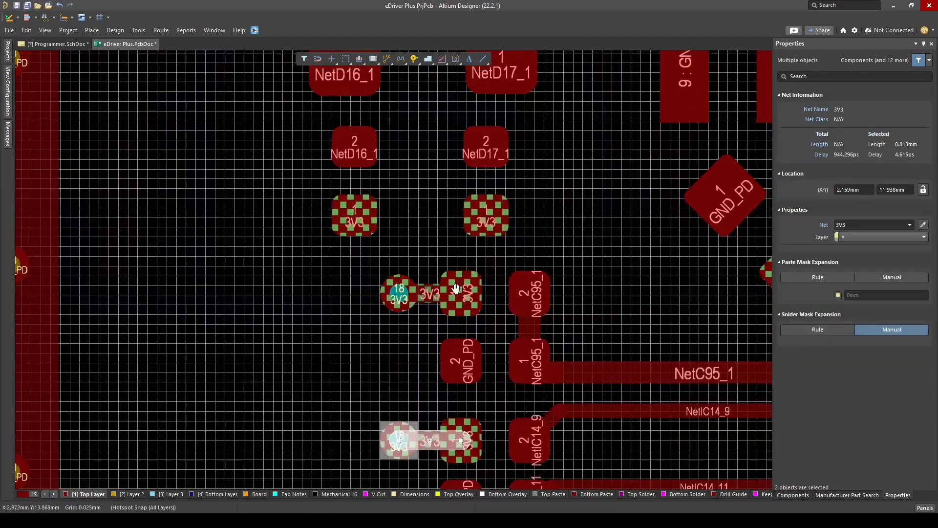
Connect pad 1 of R123 and R124 with a 3V3 track and place a copied 3V3 through-hole pad midway between them
{"action": "left_click", "coordinate": [338, 217]}
{"action": "left_click", "coordinate": [496, 218]}
{"action": "left_click", "coordinate": [386, 313]}
{"action": "scroll", "coordinate": [540, 238], "scroll_direction": "down", "scroll_amount": 3, "text": "ctrl"}
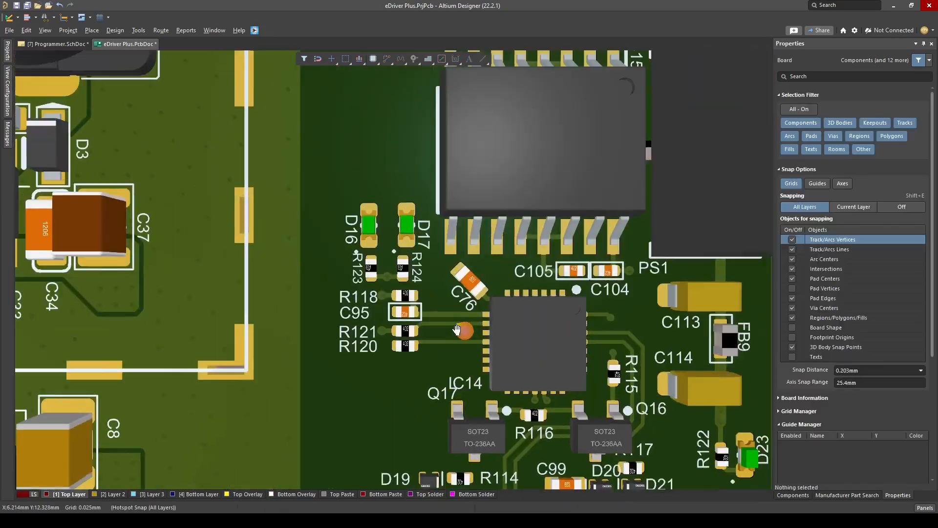
Route NetD16_1 from D16 pad 1 to R123 pad 2 and NetD17_1 from D17 pad 1 to R124 pad 2
{"action": "scroll", "coordinate": [383, 257], "scroll_direction": "up", "scroll_amount": 3, "text": "ctrl"}
{"action": "left_click", "coordinate": [388, 190]}
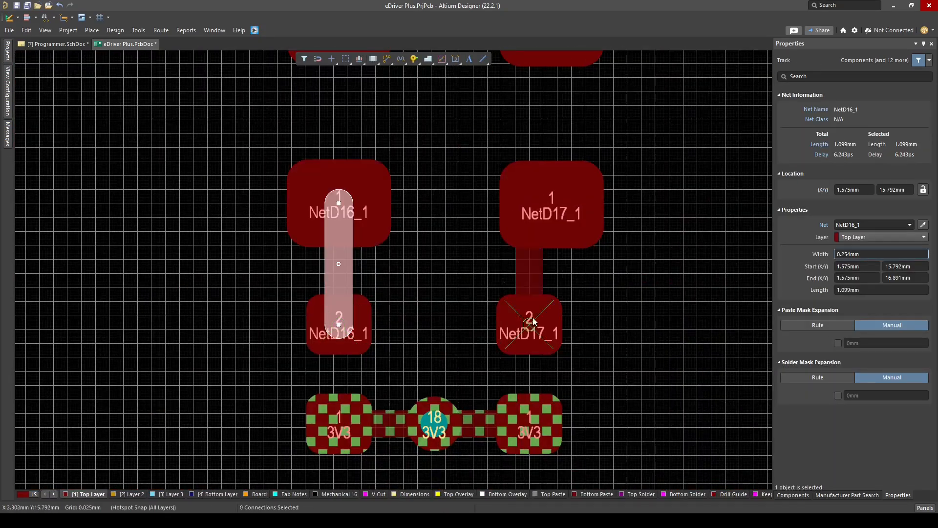
{"action": "scroll", "coordinate": [534, 321], "scroll_direction": "down", "scroll_amount": 2, "text": "ctrl"}
{"action": "key", "text": "3"}
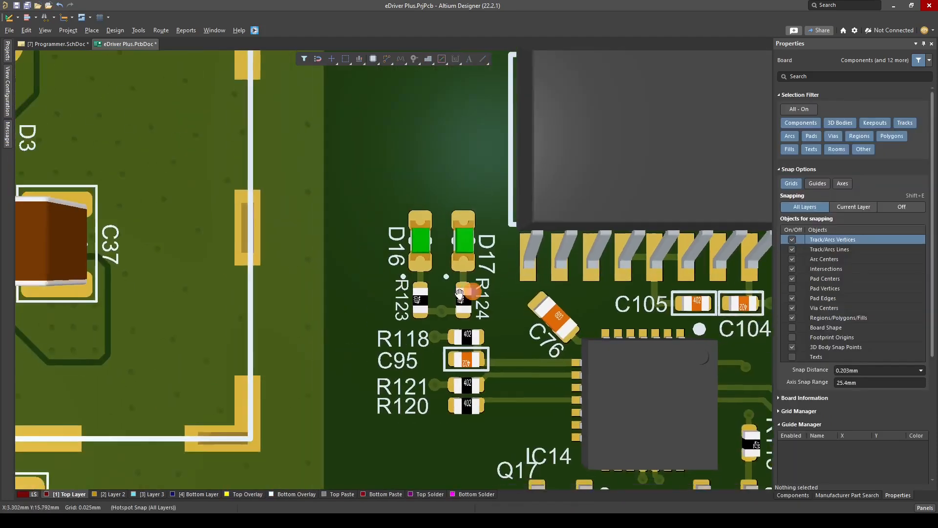
{"action": "key", "text": "2"}
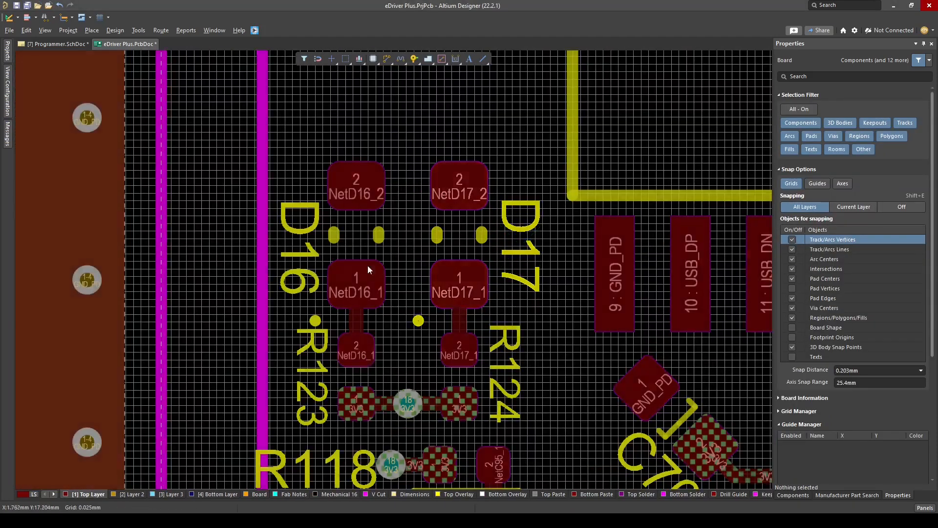
Space the R118, C95, R121 and R120 designators evenly in a left-aligned column on the Top Overlay
{"action": "right_click_drag", "start_coordinate": [368, 270], "coordinate": [404, 97]}
{"action": "scroll", "coordinate": [405, 98], "scroll_direction": "down", "scroll_amount": 2, "text": "ctrl"}
{"action": "left_click", "coordinate": [454, 493]}
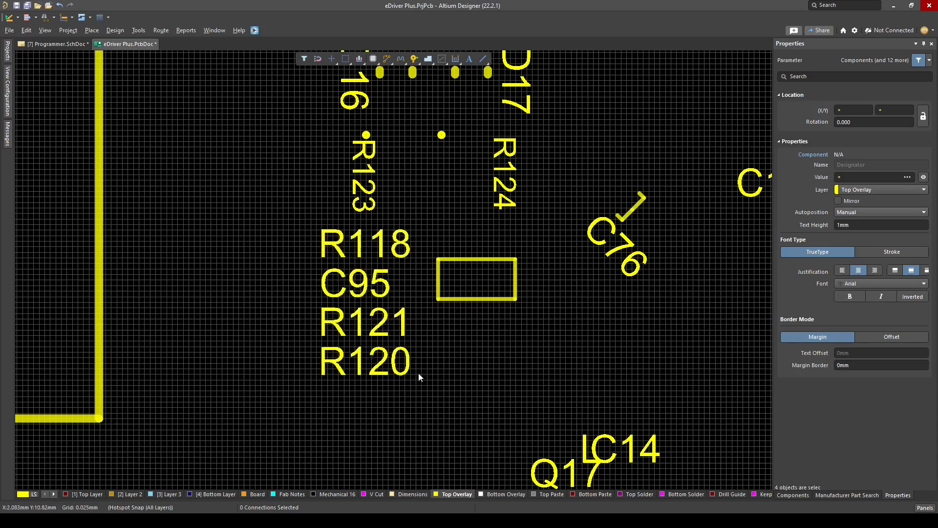
{"action": "left_click", "coordinate": [420, 375]}
{"action": "key", "text": "shift+s"}
{"action": "scroll", "coordinate": [452, 353], "scroll_direction": "down", "scroll_amount": 2, "text": "ctrl"}
{"action": "key", "text": "3"}
{"action": "key", "text": "2"}
{"action": "scroll", "coordinate": [452, 353], "scroll_direction": "up", "scroll_amount": 2, "text": "ctrl"}
Place a GND_PD through-hole pad beside C95 pad 2, in line with the neighbouring 3V3 pads
{"action": "left_click", "coordinate": [83, 495]}
{"action": "scroll", "coordinate": [419, 288], "scroll_direction": "up", "scroll_amount": 2, "text": "ctrl"}
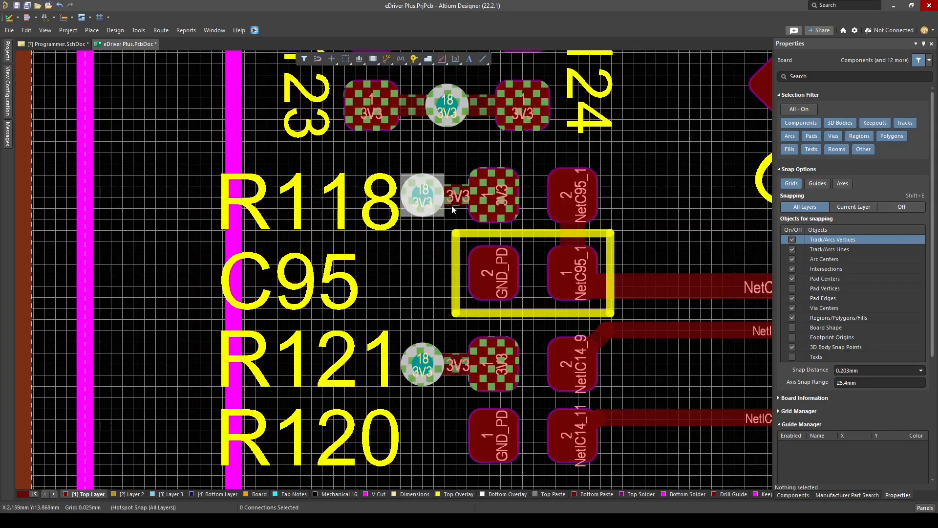
{"action": "key", "text": "Delete"}
{"action": "scroll", "coordinate": [426, 278], "scroll_direction": "down", "scroll_amount": 2, "text": "ctrl"}
{"action": "scroll", "coordinate": [465, 279], "scroll_direction": "up", "scroll_amount": 2, "text": "ctrl"}
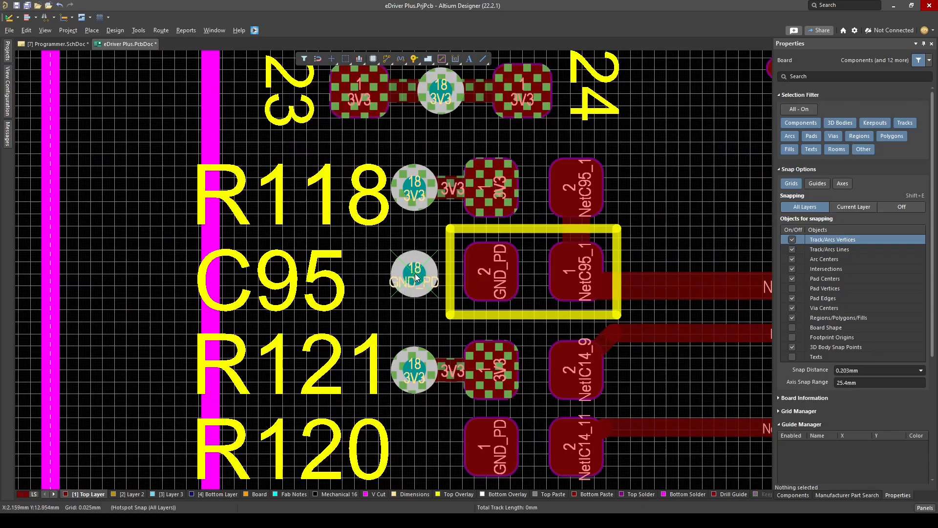
Place a GND_PD through-hole pad beside R120 pad 1 and left-align it with the column of through-hole pads above
{"action": "scroll", "coordinate": [417, 278], "scroll_direction": "down", "scroll_amount": 2, "text": "ctrl"}
{"action": "scroll", "coordinate": [382, 347], "scroll_direction": "up", "scroll_amount": 2, "text": "ctrl"}
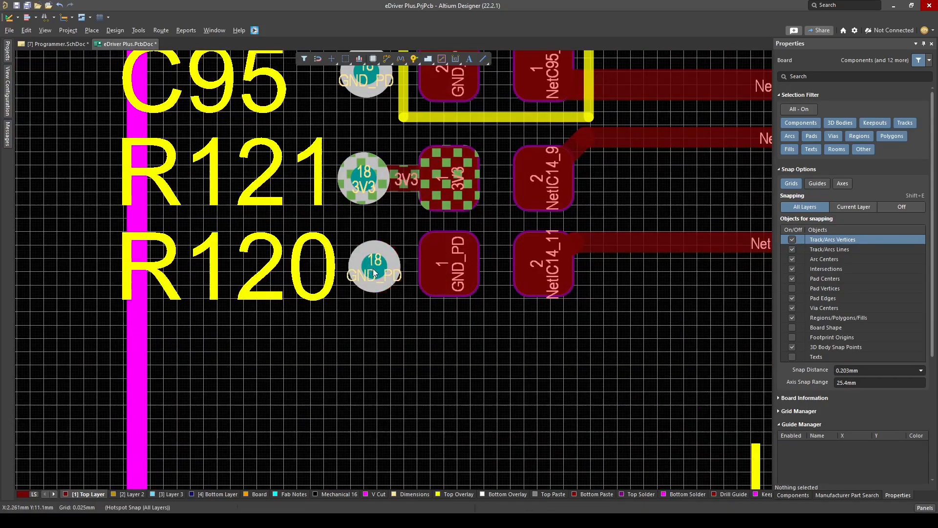
{"action": "left_click", "coordinate": [374, 272]}
{"action": "scroll", "coordinate": [456, 302], "scroll_direction": "down", "scroll_amount": 1, "text": "ctrl"}
{"action": "key", "text": "ctrl+shift+l"}
{"action": "left_click", "coordinate": [412, 329]}
{"action": "key", "text": "3"}
{"action": "scroll", "coordinate": [410, 350], "scroll_direction": "down", "scroll_amount": 3, "text": "ctrl"}
{"action": "key", "text": "2"}
{"action": "scroll", "coordinate": [448, 355], "scroll_direction": "up", "scroll_amount": 3, "text": "ctrl"}
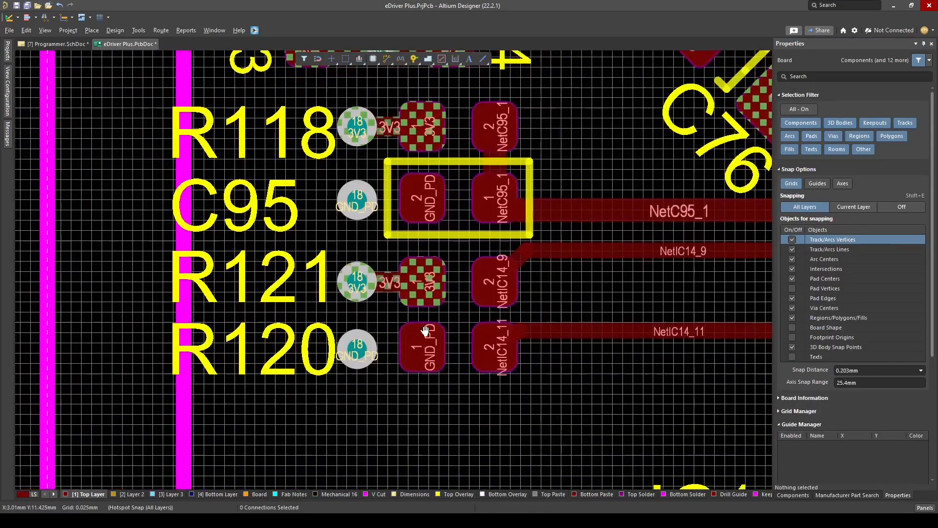
Move R120 and its GND_PD through-hole pad slightly down, away from R121, and save the board
{"action": "right_click_drag", "start_coordinate": [425, 332], "coordinate": [430, 352]}
{"action": "left_click_drag", "start_coordinate": [433, 339], "coordinate": [433, 342]}
{"action": "key", "text": "shift+s"}
{"action": "scroll", "coordinate": [581, 336], "scroll_direction": "up", "scroll_amount": 1, "text": "ctrl"}
{"action": "left_click_drag", "start_coordinate": [586, 324], "coordinate": [587, 320]}
{"action": "left_click", "coordinate": [310, 344]}
{"action": "left_click", "coordinate": [484, 374]}
{"action": "key", "text": "3"}
{"action": "scroll", "coordinate": [472, 360], "scroll_direction": "down", "scroll_amount": 5, "text": "ctrl"}
{"action": "key", "text": "2"}
{"action": "right_click_drag", "start_coordinate": [553, 382], "coordinate": [527, 239]}
{"action": "key", "text": "ctrl+s"}
Route a short Top Layer stub upward from Q17's DTR pad 2
{"action": "scroll", "coordinate": [559, 200], "scroll_direction": "up", "scroll_amount": 5, "text": "ctrl"}
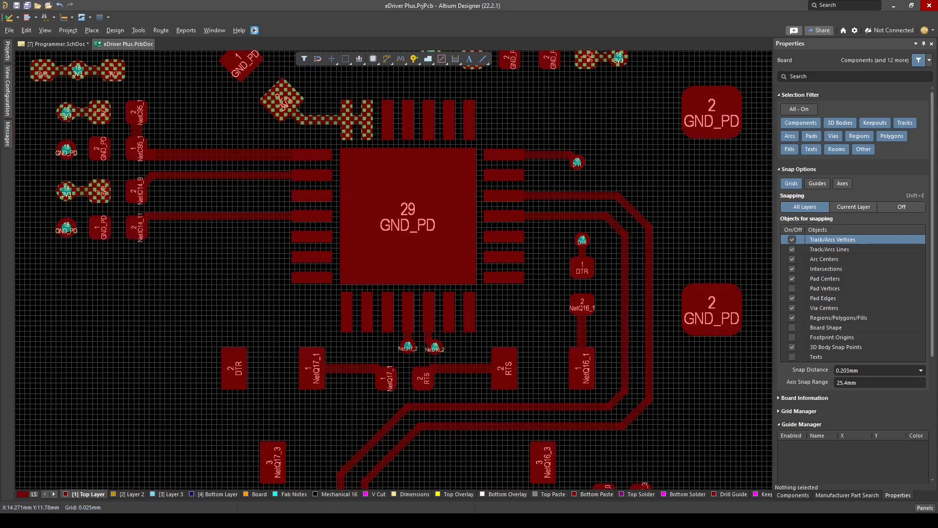
{"action": "left_click", "coordinate": [586, 266], "text": "ctrl"}
{"action": "scroll", "coordinate": [342, 310], "scroll_direction": "down", "scroll_amount": 3, "text": "ctrl"}
{"action": "key", "text": "KP_Multiply"}
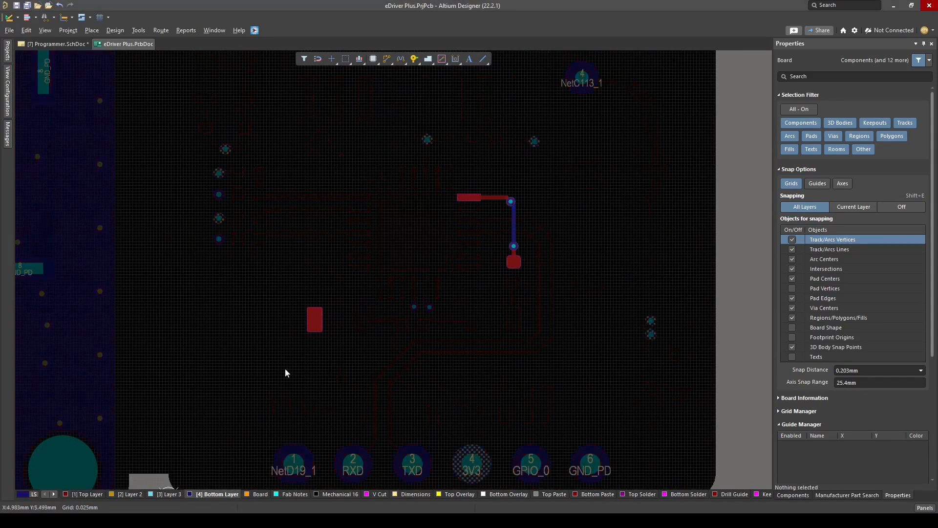
{"action": "scroll", "coordinate": [293, 313], "scroll_direction": "up", "scroll_amount": 1, "text": "ctrl"}
{"action": "key", "text": "ctrl+w"}
{"action": "key", "text": "KP_Multiply"}
{"action": "scroll", "coordinate": [321, 303], "scroll_direction": "up", "scroll_amount": 1, "text": "ctrl"}
{"action": "left_click", "coordinate": [343, 326]}
{"action": "left_click", "coordinate": [349, 277]}
{"action": "scroll", "coordinate": [408, 264], "scroll_direction": "down", "scroll_amount": 1, "text": "ctrl"}
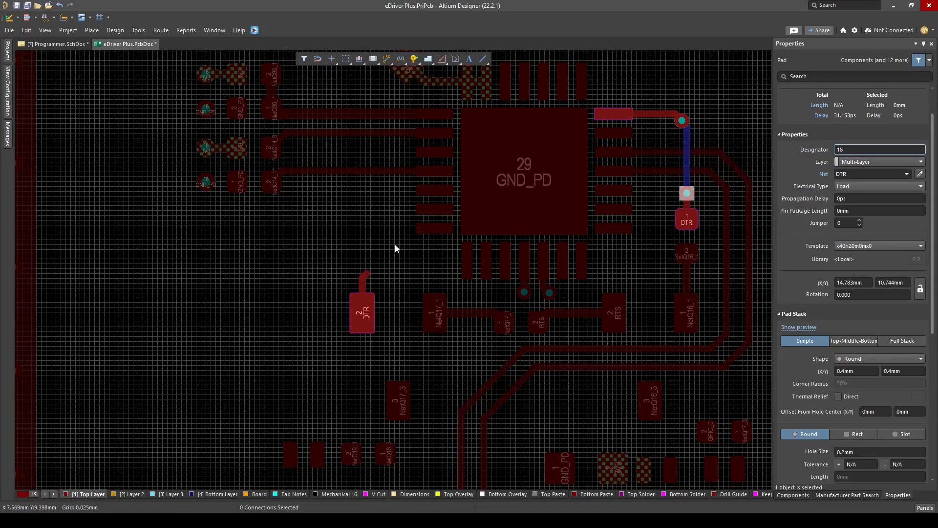
Place a DTR through-hole pad at the stub's end and route a 0.2 mm Bottom Layer track from it to R115's DTR through-hole pad
{"action": "key", "text": "KP_Multiply"}
{"action": "key", "text": "ctrl+w"}
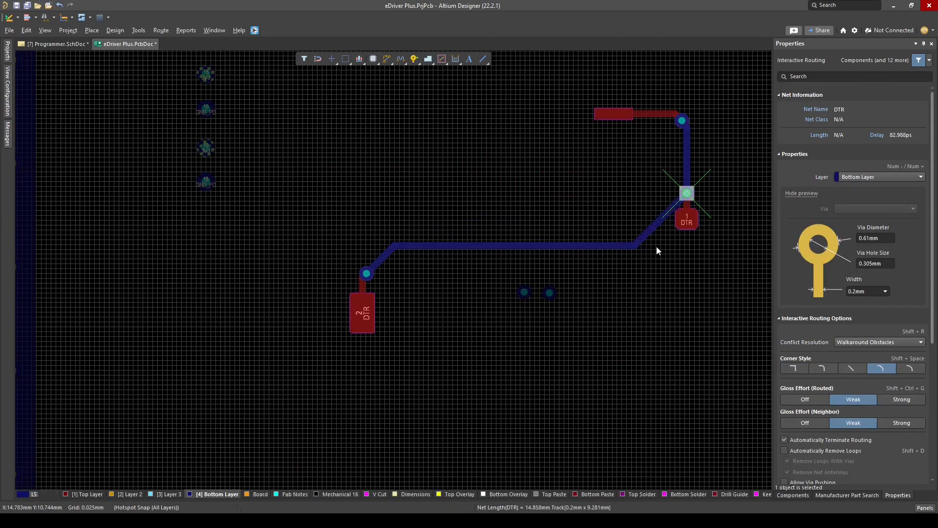
{"action": "right_click", "coordinate": [657, 249]}
{"action": "left_click_drag", "start_coordinate": [657, 224], "coordinate": [666, 234]}
{"action": "scroll", "coordinate": [669, 256], "scroll_direction": "down", "scroll_amount": 2, "text": "ctrl"}
{"action": "key", "text": "KP_Multiply"}
{"action": "scroll", "coordinate": [537, 352], "scroll_direction": "up", "scroll_amount": 4, "text": "ctrl"}
{"action": "scroll", "coordinate": [448, 269], "scroll_direction": "down", "scroll_amount": 4, "text": "ctrl"}
{"action": "right_click_drag", "start_coordinate": [635, 270], "coordinate": [654, 310]}
{"action": "scroll", "coordinate": [444, 340], "scroll_direction": "up", "scroll_amount": 3, "text": "ctrl"}
{"action": "key", "text": "ctrl+w"}
{"action": "right_click", "coordinate": [431, 325]}
{"action": "right_click_drag", "start_coordinate": [432, 324], "coordinate": [453, 280]}
{"action": "scroll", "coordinate": [440, 284], "scroll_direction": "down", "scroll_amount": 1, "text": "ctrl"}
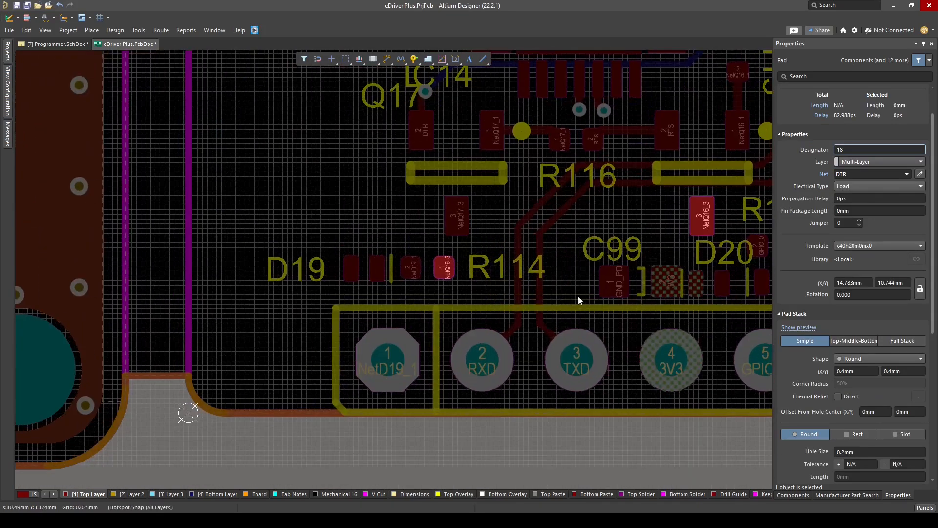
Move D19 so its NetD19_1 pad sits above header pin 1 and connect the two on the Top Layer
{"action": "scroll", "coordinate": [430, 270], "scroll_direction": "up", "scroll_amount": 4, "text": "ctrl"}
{"action": "right_click_drag", "start_coordinate": [368, 333], "coordinate": [417, 309]}
{"action": "scroll", "coordinate": [417, 309], "scroll_direction": "up", "scroll_amount": 1, "text": "ctrl"}
{"action": "left_click_drag", "start_coordinate": [369, 236], "coordinate": [298, 223]}
{"action": "left_click", "coordinate": [413, 393]}
{"action": "right_click_drag", "start_coordinate": [444, 331], "coordinate": [452, 320]}
{"action": "scroll", "coordinate": [452, 320], "scroll_direction": "down", "scroll_amount": 1, "text": "ctrl"}
{"action": "key", "text": "ctrl+w"}
{"action": "left_click", "coordinate": [406, 432]}
{"action": "left_click", "coordinate": [404, 272]}
Position R114 in line beside D19 and route NetD19_1 between their adjacent pads
{"action": "left_click_drag", "start_coordinate": [325, 248], "coordinate": [405, 260]}
{"action": "right_click_drag", "start_coordinate": [460, 264], "coordinate": [440, 282]}
{"action": "left_click_drag", "start_coordinate": [440, 282], "coordinate": [447, 277]}
{"action": "key", "text": "ctrl+w"}
{"action": "left_click", "coordinate": [386, 278]}
{"action": "left_click", "coordinate": [446, 279]}
{"action": "scroll", "coordinate": [377, 364], "scroll_direction": "down", "scroll_amount": 3, "text": "ctrl"}
{"action": "scroll", "coordinate": [471, 323], "scroll_direction": "up", "scroll_amount": 3, "text": "ctrl"}
Route a short stub from R114 pad 1 away from D19 and place a NetQ16_3 through-hole pad at its end
{"action": "left_click", "coordinate": [413, 313]}
{"action": "left_click", "coordinate": [476, 314]}
{"action": "key", "text": "p"}
{"action": "key", "text": "p"}
{"action": "left_click", "coordinate": [467, 313]}
{"action": "right_click", "coordinate": [469, 314]}
Route a short stub from Q17 pad 3 and end it with a NetQ17_3 through-hole pad
{"action": "right_click_drag", "start_coordinate": [521, 333], "coordinate": [352, 368]}
{"action": "scroll", "coordinate": [261, 259], "scroll_direction": "up", "scroll_amount": 2, "text": "ctrl"}
{"action": "key", "text": "ctrl+w"}
{"action": "left_click", "coordinate": [242, 239]}
{"action": "left_click", "coordinate": [323, 232]}
{"action": "right_click", "coordinate": [324, 232]}
{"action": "left_click", "coordinate": [226, 494]}
{"action": "scroll", "coordinate": [303, 403], "scroll_direction": "down", "scroll_amount": 3, "text": "ctrl"}
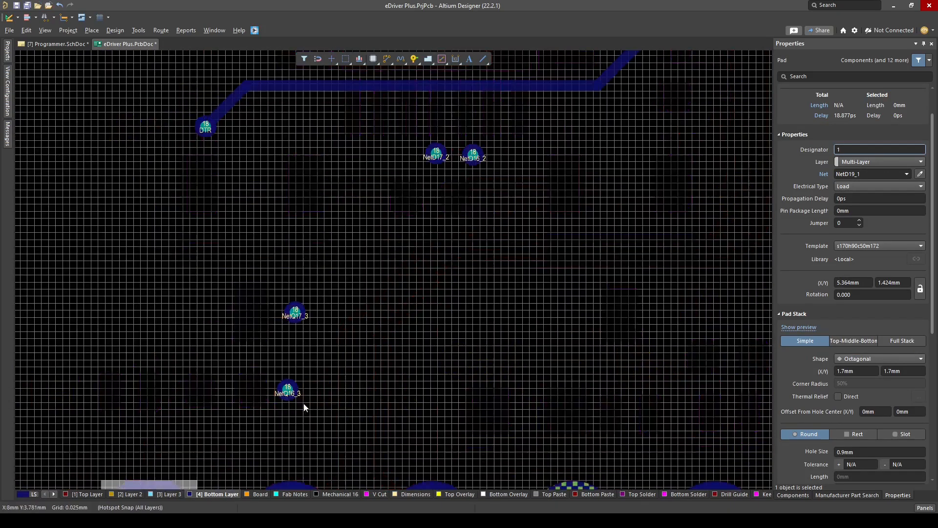
Route Q16 pad 3 to a NetQ16_3 through-hole pad and connect it to R114's through-hole pad on the Bottom Layer
{"action": "left_click", "coordinate": [501, 336]}
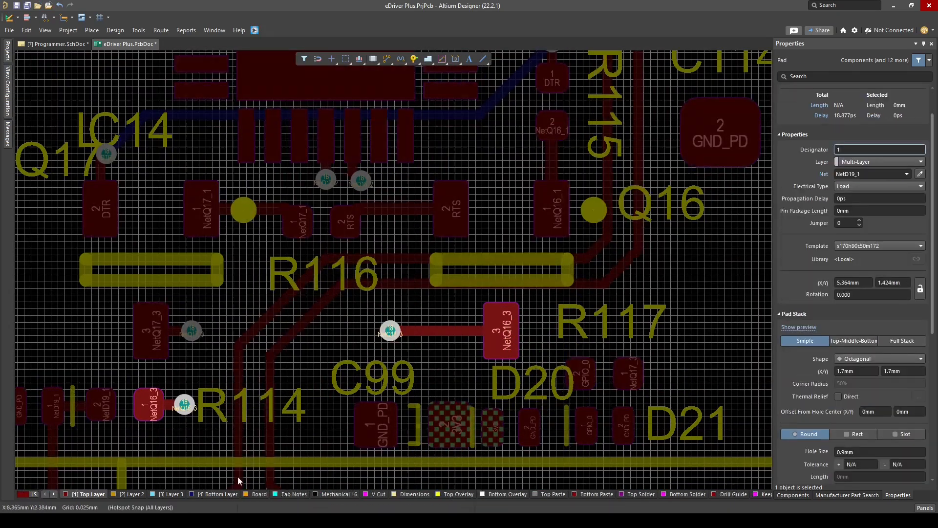
{"action": "scroll", "coordinate": [288, 324], "scroll_direction": "down", "scroll_amount": 1, "text": "ctrl"}
{"action": "right_click_drag", "start_coordinate": [288, 325], "coordinate": [308, 318]}
{"action": "scroll", "coordinate": [631, 359], "scroll_direction": "up", "scroll_amount": 1, "text": "ctrl"}
Move C99, D20 and D21 up into a row level with R114 and align the selected objects by their tops
{"action": "right_click_drag", "start_coordinate": [630, 359], "coordinate": [531, 220]}
{"action": "scroll", "coordinate": [118, 339], "scroll_direction": "up", "scroll_amount": 1, "text": "ctrl"}
{"action": "right_click_drag", "start_coordinate": [118, 340], "coordinate": [392, 322]}
{"action": "left_click", "coordinate": [345, 339]}
{"action": "scroll", "coordinate": [365, 348], "scroll_direction": "down", "scroll_amount": 2, "text": "ctrl"}
{"action": "scroll", "coordinate": [603, 282], "scroll_direction": "up", "scroll_amount": 2, "text": "ctrl"}
{"action": "left_click_drag", "start_coordinate": [593, 266], "coordinate": [580, 249]}
{"action": "scroll", "coordinate": [602, 264], "scroll_direction": "down", "scroll_amount": 4, "text": "ctrl"}
{"action": "scroll", "coordinate": [586, 259], "scroll_direction": "up", "scroll_amount": 4, "text": "ctrl"}
{"action": "mouse_move", "coordinate": [503, 305]}
{"action": "left_mouse_down"}
{"action": "mouse_move", "coordinate": [533, 295]}
{"action": "mouse_move", "coordinate": [502, 302]}
{"action": "left_mouse_up"}
{"action": "scroll", "coordinate": [437, 274], "scroll_direction": "down", "scroll_amount": 2, "text": "ctrl"}
{"action": "left_click", "coordinate": [398, 311]}
{"action": "left_click", "coordinate": [490, 299], "text": "shift"}
{"action": "key", "text": "ctrl+shift+t"}
Adjust the spacing between C99, D20, D21 and R117 and check the placement in 3D
{"action": "scroll", "coordinate": [307, 314], "scroll_direction": "up", "scroll_amount": 1, "text": "ctrl"}
{"action": "left_click", "coordinate": [411, 325]}
{"action": "scroll", "coordinate": [318, 311], "scroll_direction": "up", "scroll_amount": 1, "text": "ctrl"}
{"action": "left_click_drag", "start_coordinate": [352, 294], "coordinate": [310, 271]}
{"action": "key", "text": "3"}
{"action": "scroll", "coordinate": [431, 332], "scroll_direction": "down", "scroll_amount": 4, "text": "ctrl"}
{"action": "key", "text": "2"}
{"action": "scroll", "coordinate": [366, 291], "scroll_direction": "up", "scroll_amount": 5, "text": "ctrl"}
Connect header pin 5 to D21's GPIO_0 pad and route a 0.33 mm wide 3V3 track straight up from header pin 4
{"action": "left_click_drag", "start_coordinate": [507, 270], "coordinate": [500, 268]}
{"action": "key", "text": "ctrl+v"}
{"action": "left_click", "coordinate": [409, 440]}
{"action": "scroll", "coordinate": [419, 313], "scroll_direction": "down", "scroll_amount": 2, "text": "ctrl"}
{"action": "scroll", "coordinate": [413, 325], "scroll_direction": "up", "scroll_amount": 2, "text": "ctrl"}
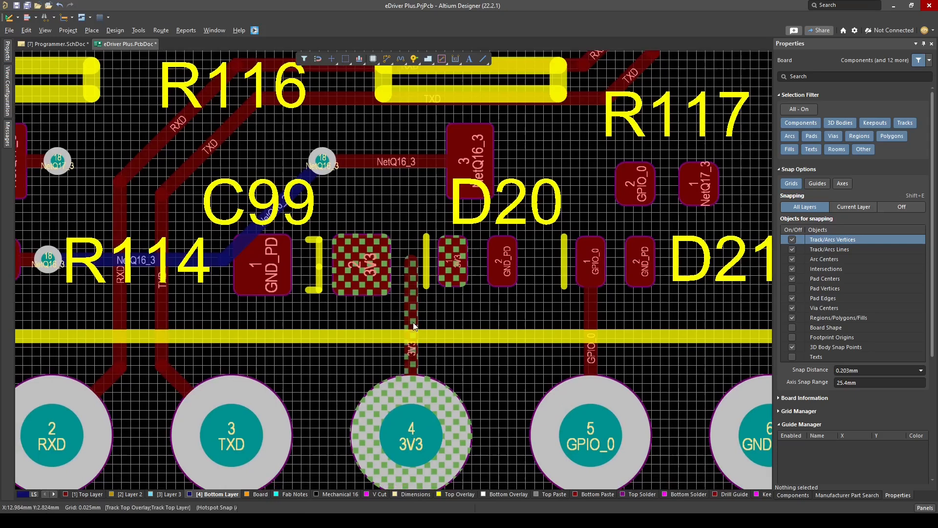
{"action": "type", "text": "0.33"}
{"action": "key", "text": "Return"}
{"action": "scroll", "coordinate": [474, 274], "scroll_direction": "up", "scroll_amount": 2, "text": "ctrl"}
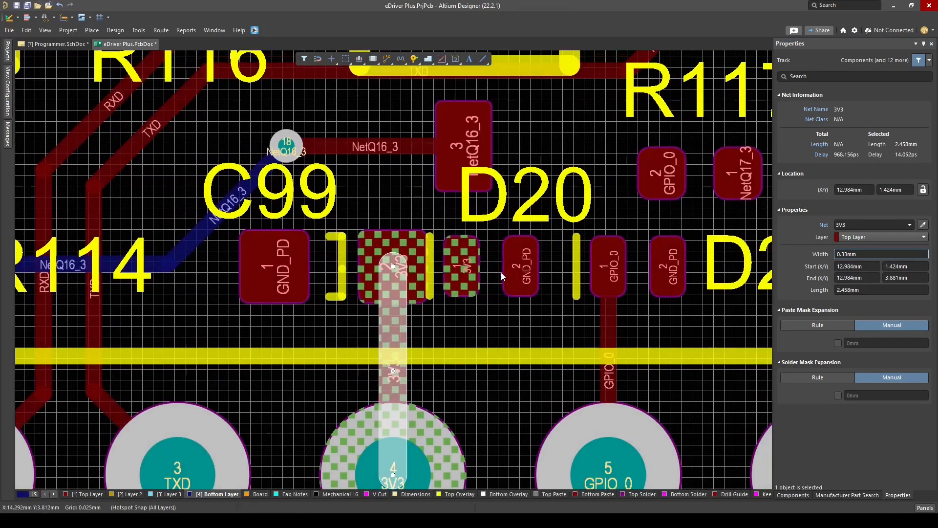
Center C99 pad 2 over header pin 4's 3V3 track, shift D20 right, and route its 3V3 pad to C99 pad 2
{"action": "left_click_drag", "start_coordinate": [502, 276], "coordinate": [513, 280]}
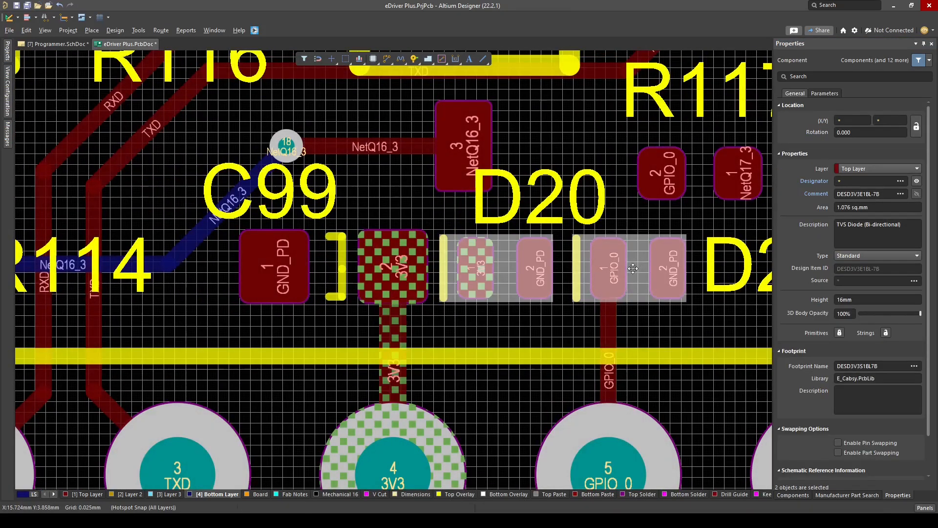
{"action": "left_click", "coordinate": [475, 267]}
{"action": "left_click", "coordinate": [393, 267]}
{"action": "key", "text": "shift+s"}
{"action": "key", "text": "3"}
{"action": "scroll", "coordinate": [440, 295], "scroll_direction": "down", "scroll_amount": 3, "text": "ctrl"}
{"action": "key", "text": "2"}
{"action": "scroll", "coordinate": [430, 303], "scroll_direction": "up", "scroll_amount": 3, "text": "ctrl"}
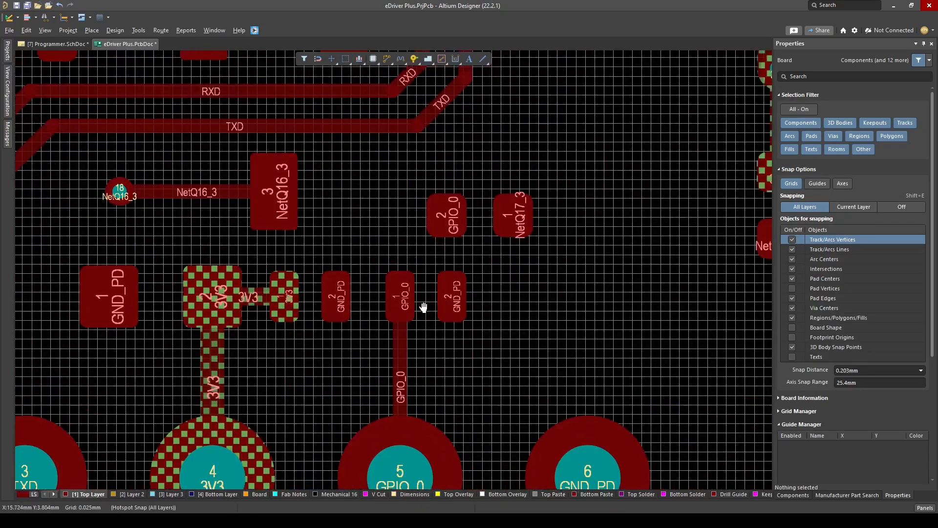
Move R117 so its GPIO_0 pad sits directly above D21 pad 1 and connect the two on the Top Layer
{"action": "left_click_drag", "start_coordinate": [428, 210], "coordinate": [376, 208]}
{"action": "key", "text": "ctrl+w"}
{"action": "left_click", "coordinate": [375, 208]}
{"action": "left_click", "coordinate": [375, 303]}
Route a short stub right from R117's NetQ17_3 pad and place a copy of the NetQ16_3 through-hole pad at its end
{"action": "left_click", "coordinate": [450, 208]}
{"action": "left_click", "coordinate": [522, 208]}
{"action": "scroll", "coordinate": [344, 246], "scroll_direction": "down", "scroll_amount": 1, "text": "ctrl"}
{"action": "left_click", "coordinate": [85, 191]}
{"action": "key", "text": "ctrl+c"}
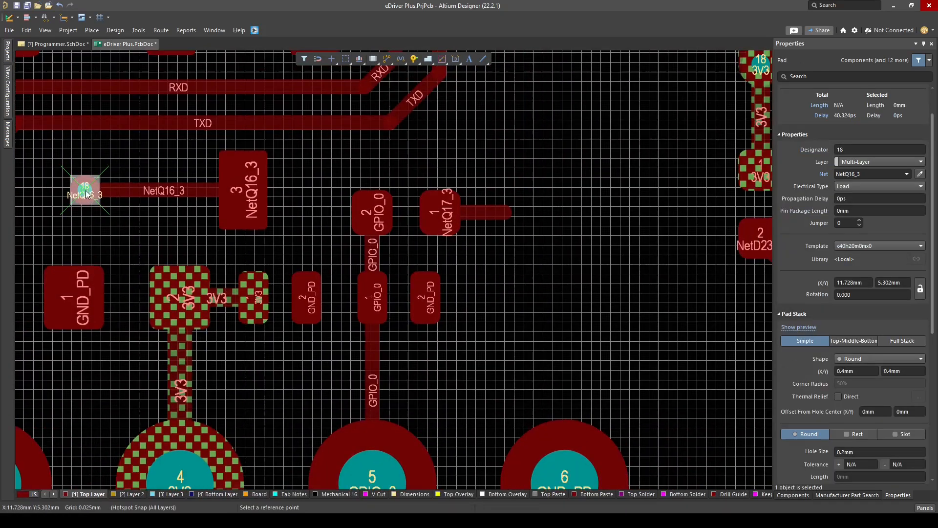
{"action": "left_click", "coordinate": [506, 214], "text": "ctrl"}
{"action": "scroll", "coordinate": [551, 298], "scroll_direction": "down", "scroll_amount": 3, "text": "ctrl"}
{"action": "left_click", "coordinate": [551, 288]}
Route NetQ17_3 on the Bottom Layer with a 0.2 mm track from Q17's through-hole pad to R117's through-hole pad
{"action": "left_click", "coordinate": [218, 494]}
{"action": "key", "text": "ctrl+w"}
{"action": "left_click", "coordinate": [187, 255]}
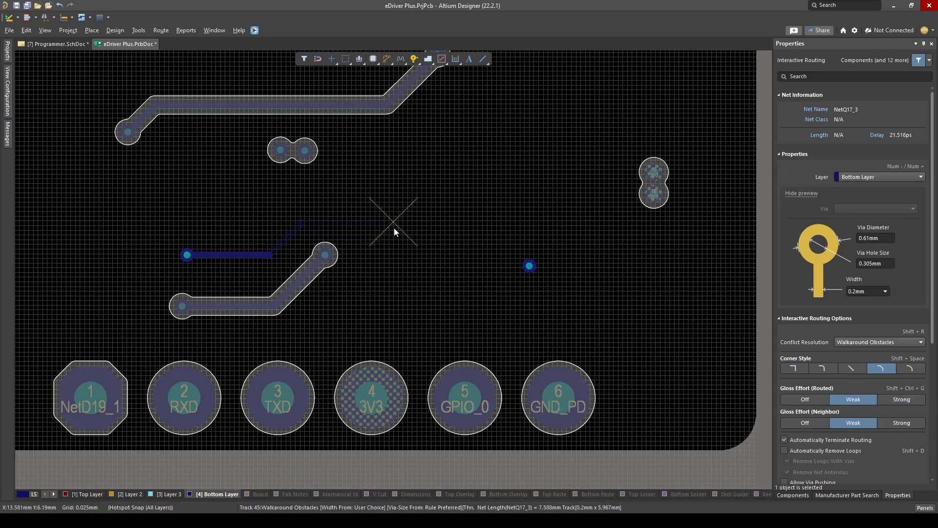
{"action": "left_click", "coordinate": [530, 266]}
{"action": "right_click", "coordinate": [530, 266]}
Inspect the programmer circuit's placement and routing on the Top Layer and in 3D
{"action": "scroll", "coordinate": [298, 242], "scroll_direction": "up", "scroll_amount": 3, "text": "ctrl"}
{"action": "scroll", "coordinate": [313, 306], "scroll_direction": "down", "scroll_amount": 1, "text": "ctrl"}
{"action": "scroll", "coordinate": [308, 365], "scroll_direction": "down", "scroll_amount": 3, "text": "ctrl"}
{"action": "left_click", "coordinate": [88, 494]}
{"action": "scroll", "coordinate": [456, 293], "scroll_direction": "down", "scroll_amount": 5, "text": "ctrl"}
{"action": "right_click_drag", "start_coordinate": [375, 242], "coordinate": [437, 275]}
{"action": "scroll", "coordinate": [521, 380], "scroll_direction": "up", "scroll_amount": 3, "text": "ctrl"}
{"action": "key", "text": "3"}
{"action": "scroll", "coordinate": [447, 307], "scroll_direction": "down", "scroll_amount": 2, "text": "ctrl"}
{"action": "scroll", "coordinate": [444, 294], "scroll_direction": "down", "scroll_amount": 1, "text": "ctrl"}
{"action": "right_click_drag", "start_coordinate": [430, 211], "coordinate": [458, 338]}
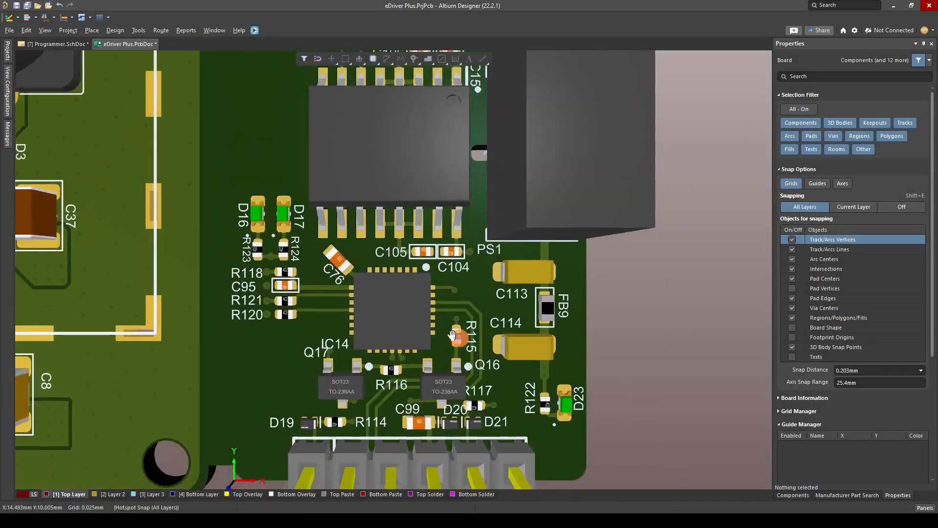
{"action": "scroll", "coordinate": [440, 328], "scroll_direction": "down", "scroll_amount": 1, "text": "ctrl"}
{"action": "key", "text": "2"}
Finish D16 pad 2's stub to its through-hole pad and copy the stub and pad for D17 pad 2
{"action": "scroll", "coordinate": [333, 163], "scroll_direction": "up", "scroll_amount": 3, "text": "ctrl"}
{"action": "key", "text": "ctrl+w"}
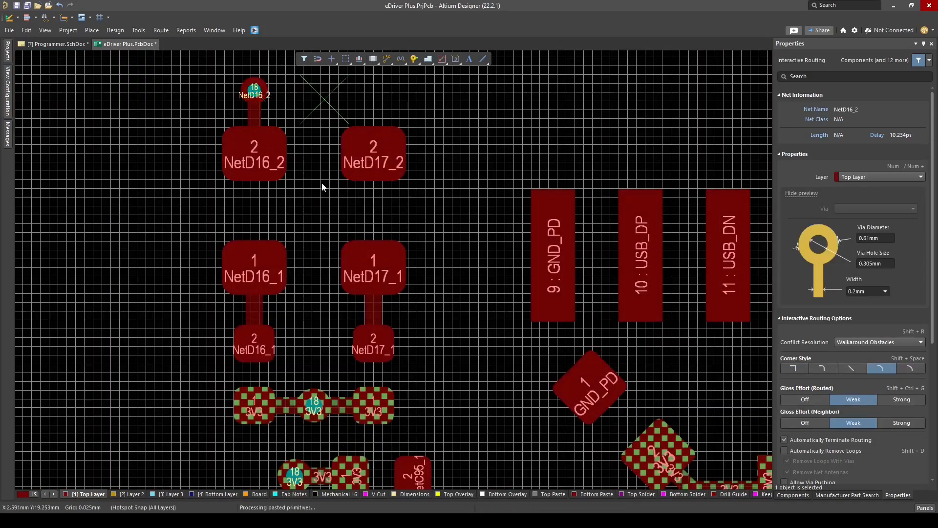
{"action": "right_click", "coordinate": [321, 182]}
{"action": "right_click_drag", "start_coordinate": [322, 183], "coordinate": [338, 251]}
{"action": "left_click", "coordinate": [271, 158]}
{"action": "left_click", "coordinate": [271, 184], "text": "shift"}
{"action": "key", "text": "ctrl+c"}
Route NetD17_2 and NetD16_2 on the Bottom Layer between the through-hole pads at IC14 and those at LEDs D17 and D16
{"action": "scroll", "coordinate": [440, 195], "scroll_direction": "down", "scroll_amount": 3, "text": "ctrl"}
{"action": "right_click_drag", "start_coordinate": [464, 225], "coordinate": [274, 155]}
{"action": "right_click_drag", "start_coordinate": [476, 320], "coordinate": [467, 201]}
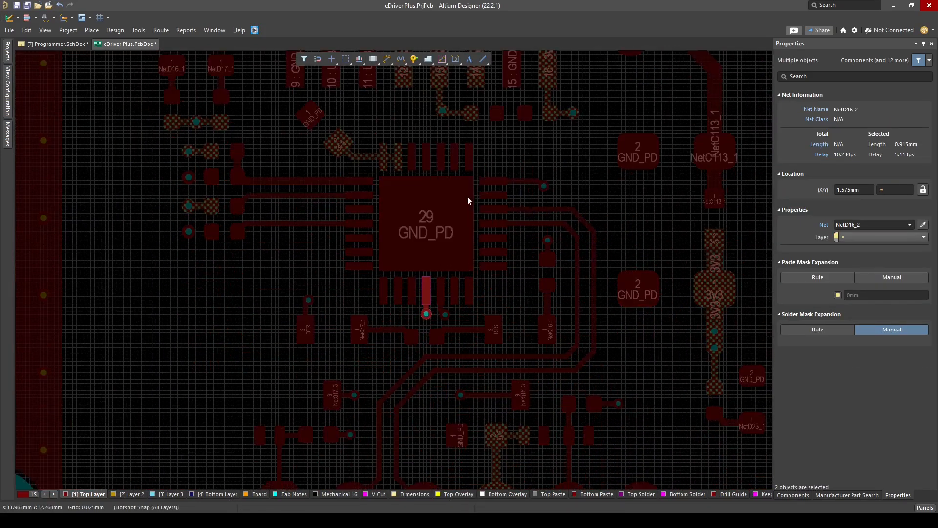
{"action": "right_click_drag", "start_coordinate": [345, 318], "coordinate": [372, 379]}
{"action": "key", "text": "KP_Multiply"}
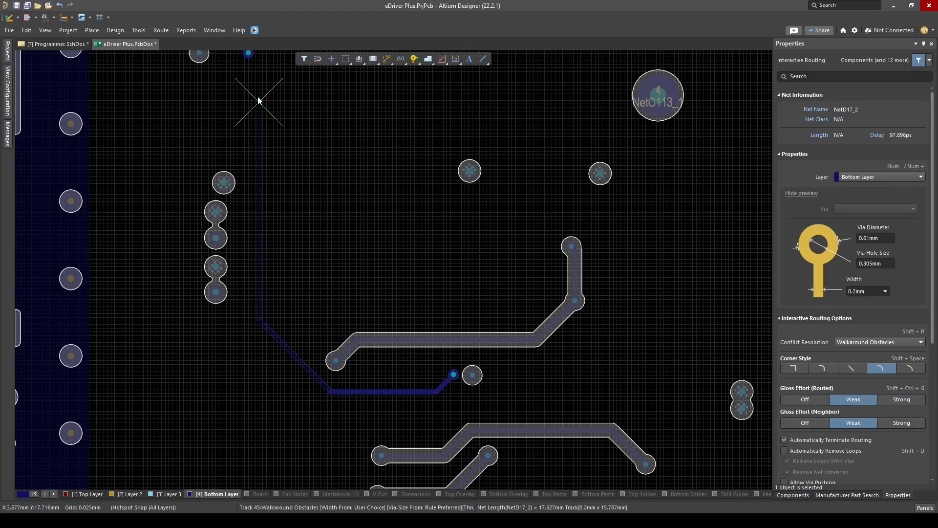
{"action": "left_click", "coordinate": [243, 307]}
{"action": "right_click", "coordinate": [243, 307]}
{"action": "scroll", "coordinate": [262, 230], "scroll_direction": "down", "scroll_amount": 3, "text": "ctrl"}
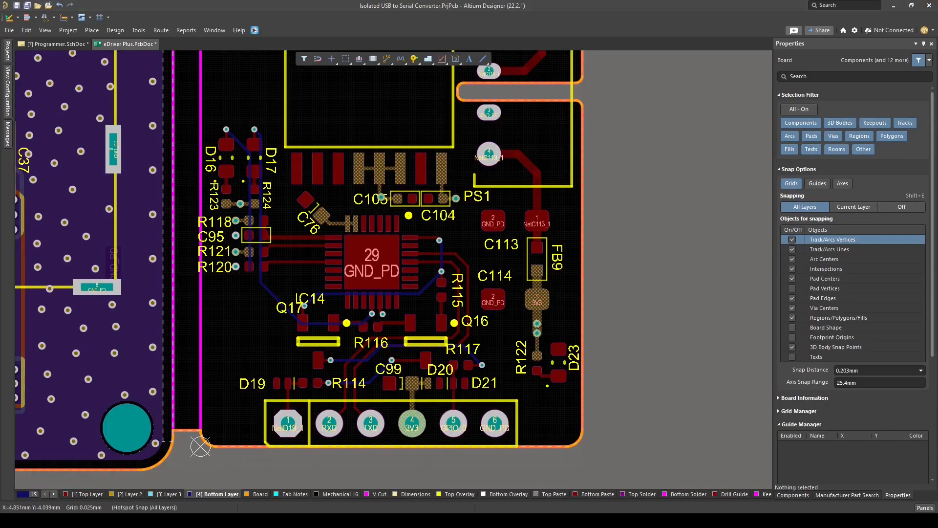
Route NetD16_2 on the Bottom Layer with a 0.2 mm track to the through-hole pad beside NetD17_2's pad at IC14
{"action": "key", "text": "shift+s"}
{"action": "scroll", "coordinate": [289, 257], "scroll_direction": "up", "scroll_amount": 3, "text": "ctrl"}
{"action": "scroll", "coordinate": [274, 230], "scroll_direction": "up", "scroll_amount": 2, "text": "ctrl"}
{"action": "scroll", "coordinate": [267, 215], "scroll_direction": "down", "scroll_amount": 2, "text": "ctrl"}
{"action": "right_click_drag", "start_coordinate": [284, 253], "coordinate": [295, 13]}
{"action": "scroll", "coordinate": [295, 20], "scroll_direction": "up", "scroll_amount": 1, "text": "ctrl"}
{"action": "key", "text": "ctrl+w"}
{"action": "scroll", "coordinate": [285, 188], "scroll_direction": "down", "scroll_amount": 1, "text": "ctrl"}
{"action": "right_click_drag", "start_coordinate": [297, 366], "coordinate": [263, 273]}
{"action": "left_click", "coordinate": [246, 234]}
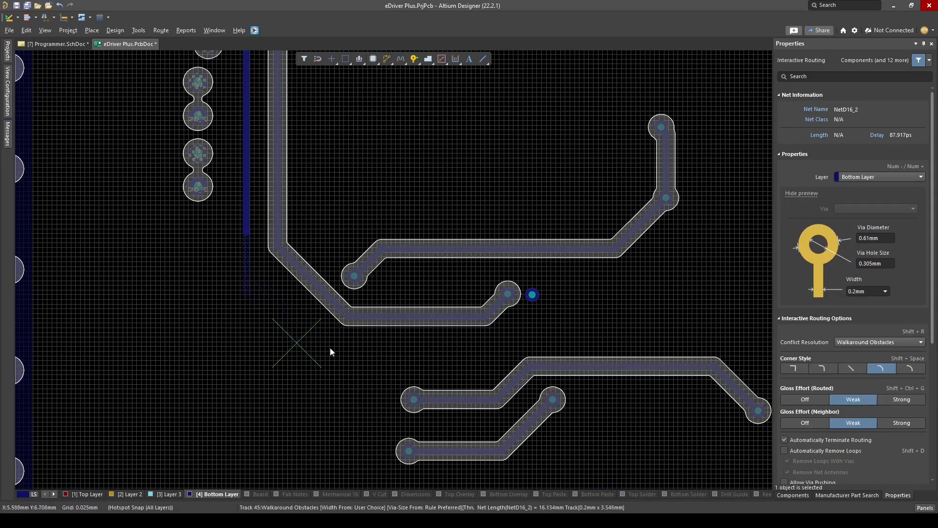
{"action": "left_click", "coordinate": [522, 323]}
{"action": "right_click", "coordinate": [522, 323]}
Inspect the NetD16_2 and NetD17_2 Bottom Layer tracks and view the programmer circuit in 3D
{"action": "scroll", "coordinate": [528, 327], "scroll_direction": "up", "scroll_amount": 2, "text": "ctrl"}
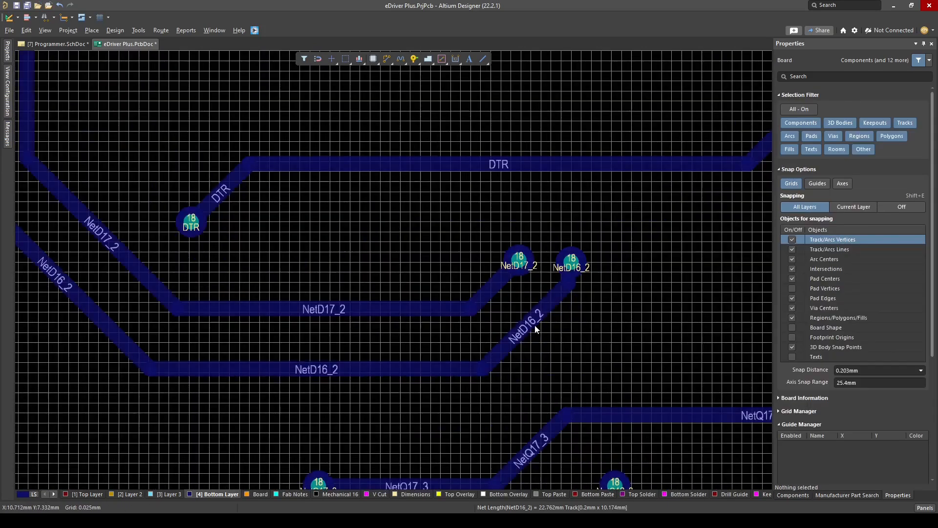
{"action": "scroll", "coordinate": [551, 323], "scroll_direction": "up", "scroll_amount": 3, "text": "ctrl"}
{"action": "scroll", "coordinate": [581, 278], "scroll_direction": "down", "scroll_amount": 4, "text": "ctrl"}
{"action": "scroll", "coordinate": [379, 342], "scroll_direction": "down", "scroll_amount": 9, "text": "ctrl"}
{"action": "right_click_drag", "start_coordinate": [421, 224], "coordinate": [475, 280]}
{"action": "scroll", "coordinate": [511, 248], "scroll_direction": "up", "scroll_amount": 4, "text": "ctrl"}
{"action": "right_click_drag", "start_coordinate": [511, 247], "coordinate": [534, 222]}
{"action": "scroll", "coordinate": [528, 288], "scroll_direction": "down", "scroll_amount": 2, "text": "ctrl"}
{"action": "left_click", "coordinate": [87, 493]}
{"action": "key", "text": "3"}
{"action": "key", "text": "2"}
Move the Bottom Overlay labels RX, TX, 3V3 and GND to just below the programmer's serial header
{"action": "scroll", "coordinate": [555, 359], "scroll_direction": "down", "scroll_amount": 2, "text": "ctrl"}
{"action": "right_click_drag", "start_coordinate": [555, 359], "coordinate": [467, 137]}
{"action": "left_click_drag", "start_coordinate": [675, 277], "coordinate": [227, 238]}
{"action": "left_click_drag", "start_coordinate": [684, 256], "coordinate": [764, 299]}
{"action": "left_click_drag", "start_coordinate": [611, 273], "coordinate": [166, 239]}
{"action": "right_click_drag", "start_coordinate": [166, 239], "coordinate": [473, 294]}
{"action": "scroll", "coordinate": [513, 338], "scroll_direction": "up", "scroll_amount": 1, "text": "ctrl"}
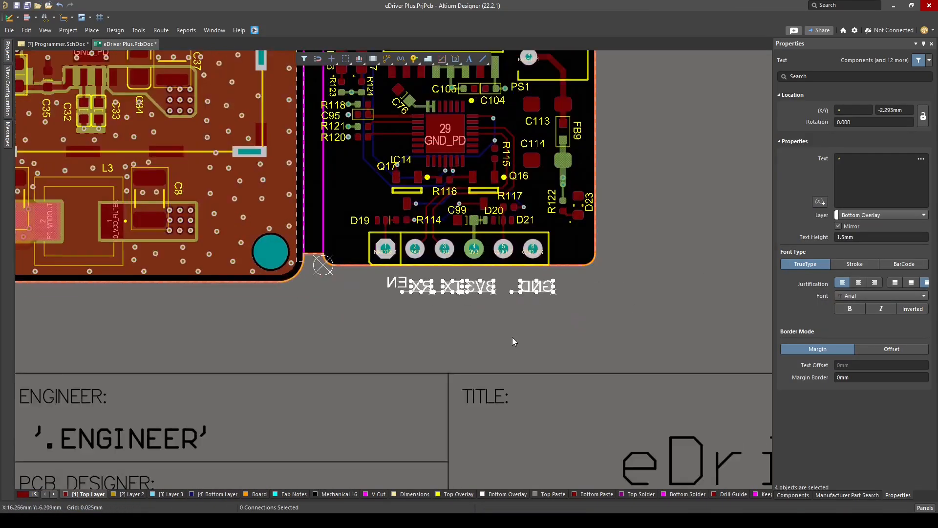
Flip the board view, make Bottom Overlay the active layer and place the GND label above header pad 6
{"action": "key", "text": "ctrl+f"}
{"action": "right_click_drag", "start_coordinate": [444, 347], "coordinate": [716, 399]}
{"action": "scroll", "coordinate": [363, 411], "scroll_direction": "up", "scroll_amount": 1, "text": "ctrl"}
{"action": "left_click", "coordinate": [363, 411]}
{"action": "key", "text": "shift+s"}
{"action": "left_click", "coordinate": [507, 494]}
{"action": "key", "text": "shift+s"}
{"action": "scroll", "coordinate": [304, 346], "scroll_direction": "up", "scroll_amount": 1, "text": "ctrl"}
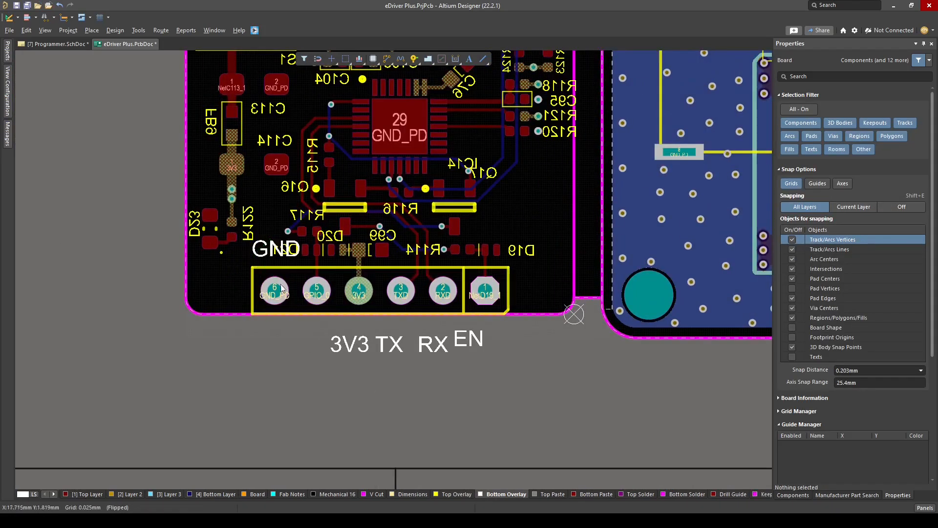
{"action": "scroll", "coordinate": [258, 253], "scroll_direction": "up", "scroll_amount": 3, "text": "ctrl"}
Place the labels 3V3, TX, RX and EN above serial header pads 4, 3, 2 and 1, in line with GND
{"action": "left_click_drag", "start_coordinate": [460, 454], "coordinate": [446, 263]}
{"action": "right_click_drag", "start_coordinate": [547, 390], "coordinate": [442, 380]}
{"action": "left_click_drag", "start_coordinate": [444, 443], "coordinate": [444, 254]}
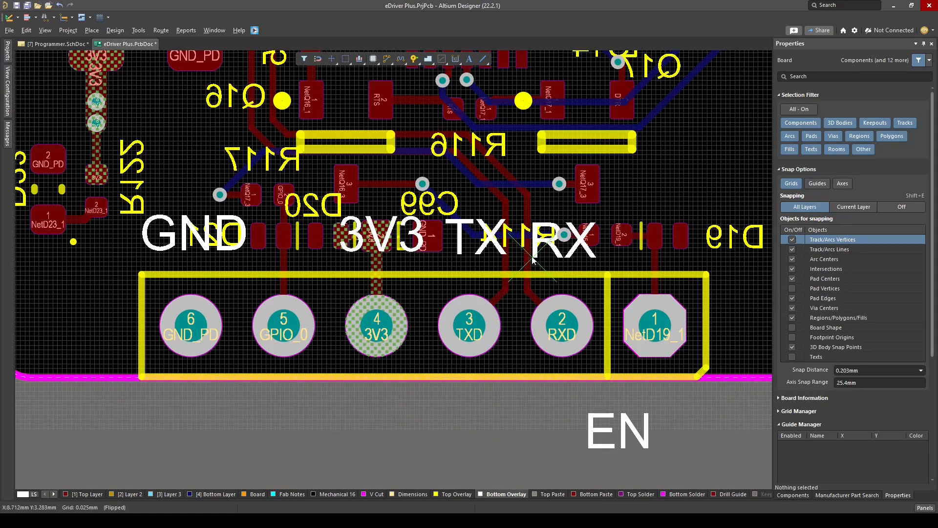
{"action": "left_click_drag", "start_coordinate": [532, 259], "coordinate": [531, 255]}
{"action": "right_click_drag", "start_coordinate": [587, 391], "coordinate": [490, 390]}
{"action": "left_click_drag", "start_coordinate": [495, 445], "coordinate": [530, 253]}
{"action": "right_click_drag", "start_coordinate": [517, 273], "coordinate": [600, 283]}
Inspect the serial header labels on the underside of the board in 3D
{"action": "key", "text": "shift+s"}
{"action": "left_click", "coordinate": [538, 329]}
{"action": "key", "text": "3"}
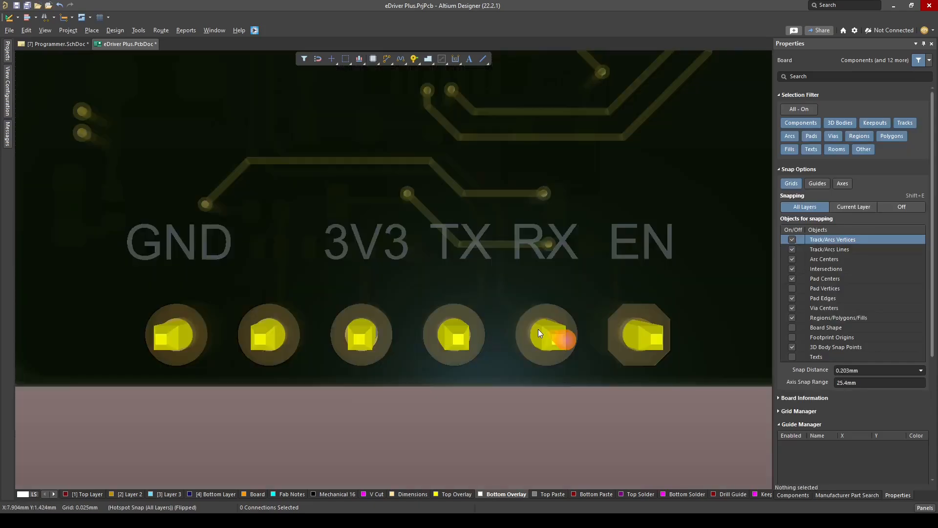
{"action": "scroll", "coordinate": [538, 330], "scroll_direction": "down", "scroll_amount": 2, "text": "ctrl"}
{"action": "right_click_drag", "start_coordinate": [525, 336], "coordinate": [490, 325]}
{"action": "scroll", "coordinate": [490, 325], "scroll_direction": "up", "scroll_amount": 1, "text": "ctrl"}
{"action": "key", "text": "2"}
Flip the board view back and isolate the Top Layer around IC14 and IC15
{"action": "scroll", "coordinate": [533, 272], "scroll_direction": "down", "scroll_amount": 5, "text": "ctrl"}
{"action": "left_click", "coordinate": [88, 494]}
{"action": "key", "text": "ctrl+f"}
{"action": "key", "text": "shift+s"}
{"action": "scroll", "coordinate": [450, 266], "scroll_direction": "up", "scroll_amount": 5, "text": "ctrl"}
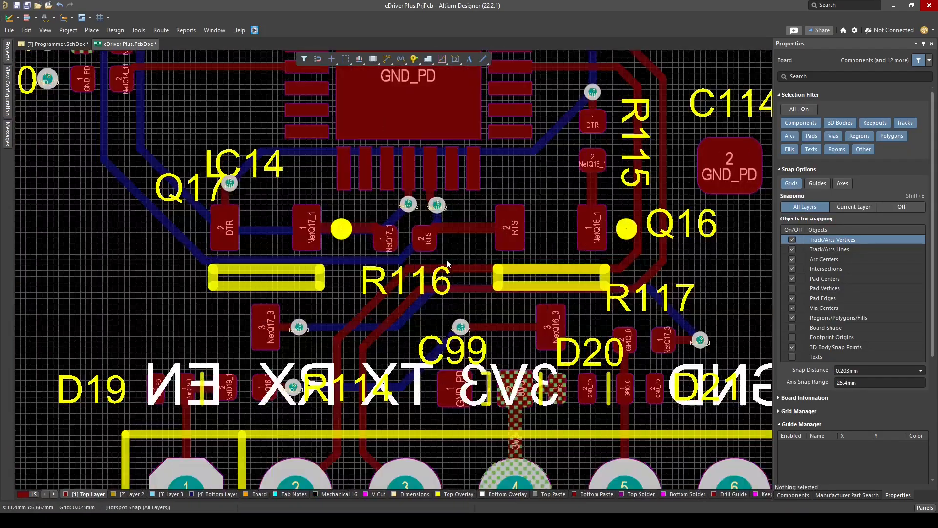
{"action": "scroll", "coordinate": [455, 284], "scroll_direction": "down", "scroll_amount": 3, "text": "ctrl"}
{"action": "key", "text": "shift+s"}
{"action": "scroll", "coordinate": [453, 215], "scroll_direction": "up", "scroll_amount": 4, "text": "ctrl"}
{"action": "key", "text": "ctrl+w"}
{"action": "left_click", "coordinate": [411, 199]}
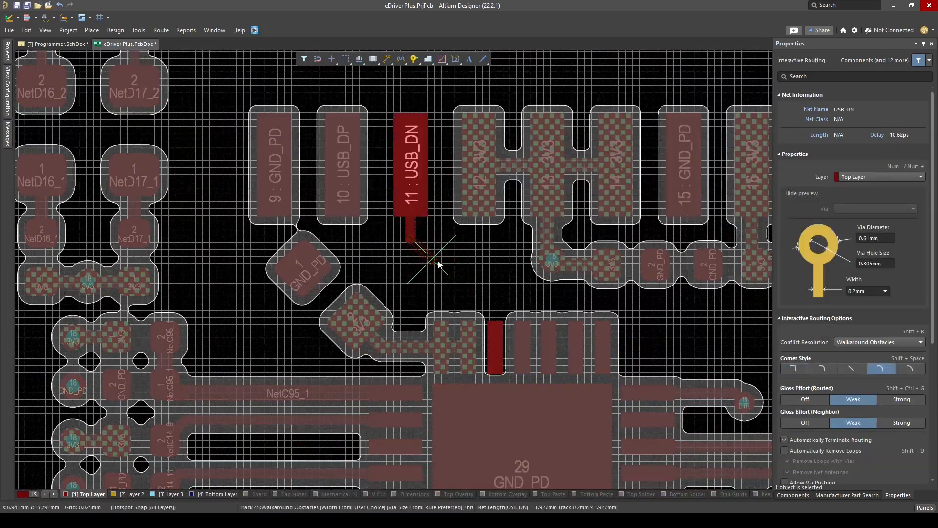
{"action": "left_click", "coordinate": [495, 343]}
{"action": "scroll", "coordinate": [471, 295], "scroll_direction": "up", "scroll_amount": 3, "text": "ctrl"}
{"action": "mouse_move", "coordinate": [470, 295]}
{"action": "left_mouse_down"}
{"action": "mouse_move", "coordinate": [458, 253]}
{"action": "mouse_move", "coordinate": [479, 308]}
{"action": "left_mouse_up"}
{"action": "left_click", "coordinate": [479, 308]}
{"action": "key", "text": "Delete"}
Route USB_DN on the Top Layer with a 0.2 mm track between IC14 pad 5 and IC15 pad 11
{"action": "key", "text": "ctrl+w"}
{"action": "right_click_drag", "start_coordinate": [519, 352], "coordinate": [509, 386]}
{"action": "left_click", "coordinate": [510, 388]}
{"action": "left_click", "coordinate": [339, 186]}
{"action": "right_click", "coordinate": [371, 240]}
{"action": "left_click_drag", "start_coordinate": [400, 274], "coordinate": [419, 241]}
Route a short USB_DP stub on the Top Layer from IC14 pad 4 and end it in a through-hole pad
{"action": "key", "text": "ctrl+w"}
{"action": "left_click", "coordinate": [563, 377]}
{"action": "left_click", "coordinate": [531, 238]}
{"action": "right_click", "coordinate": [531, 239]}
{"action": "scroll", "coordinate": [518, 336], "scroll_direction": "down", "scroll_amount": 6, "text": "ctrl"}
{"action": "right_click_drag", "start_coordinate": [531, 337], "coordinate": [502, 302]}
{"action": "left_click", "coordinate": [616, 354]}
Route a 0.2 mm USB_DP stub on the Top Layer from IC15 pad 10 to its through-hole pad
{"action": "scroll", "coordinate": [496, 276], "scroll_direction": "up", "scroll_amount": 5, "text": "ctrl"}
{"action": "left_click", "coordinate": [176, 132]}
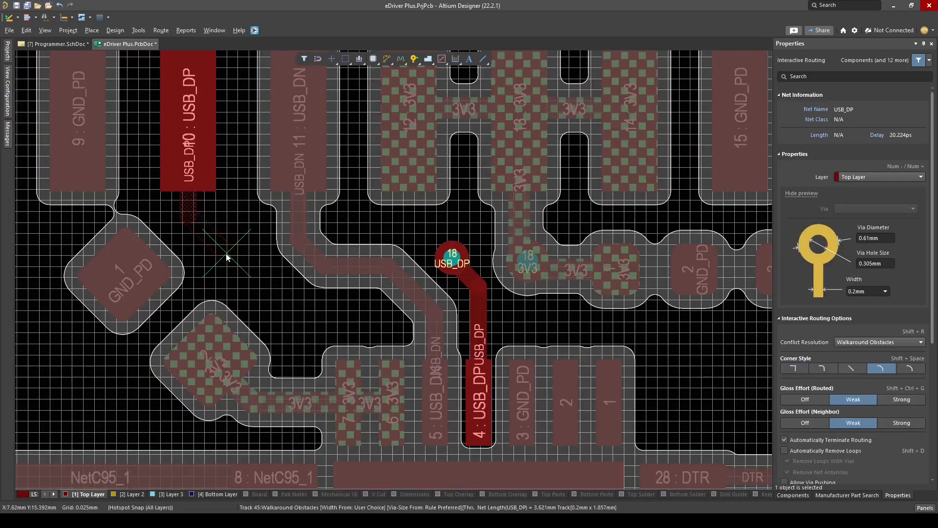
{"action": "mouse_move", "coordinate": [198, 229]}
{"action": "left_mouse_down"}
{"action": "mouse_move", "coordinate": [197, 262]}
{"action": "mouse_move", "coordinate": [192, 238]}
{"action": "left_mouse_up"}
{"action": "scroll", "coordinate": [201, 236], "scroll_direction": "up", "scroll_amount": 3, "text": "ctrl"}
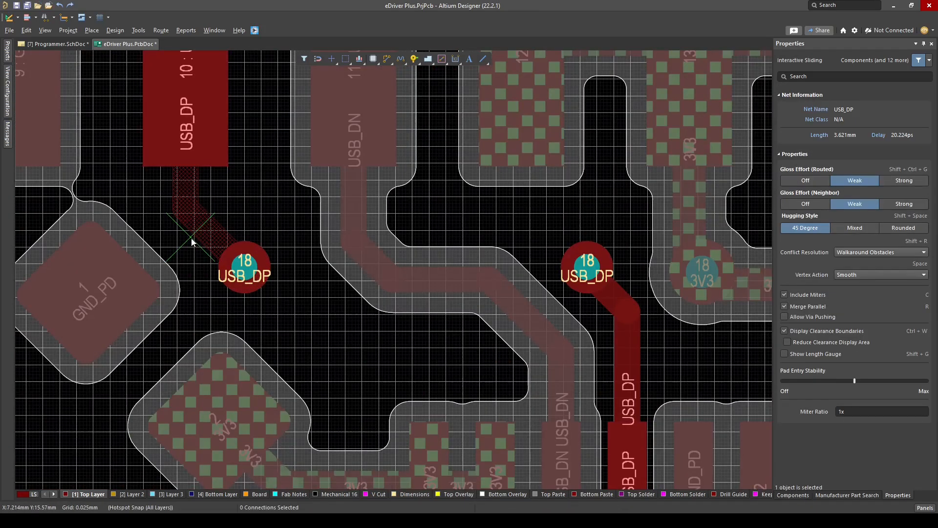
Connect the two USB_DP through-hole pads with a straight track on the Bottom Layer
{"action": "left_click", "coordinate": [218, 495]}
{"action": "key", "text": "ctrl+w"}
{"action": "left_click", "coordinate": [249, 271]}
{"action": "left_click", "coordinate": [517, 271]}
{"action": "right_click", "coordinate": [517, 270]}
Review the USB_DN and USB_DP routing and the remaining Top Layer connections in 2D and 3D
{"action": "left_click", "coordinate": [88, 494]}
{"action": "key", "text": "3"}
{"action": "scroll", "coordinate": [565, 319], "scroll_direction": "down", "scroll_amount": 7, "text": "ctrl"}
{"action": "scroll", "coordinate": [423, 283], "scroll_direction": "up", "scroll_amount": 6, "text": "ctrl"}
{"action": "key", "text": "2"}
{"action": "scroll", "coordinate": [483, 308], "scroll_direction": "down", "scroll_amount": 4, "text": "ctrl"}
{"action": "key", "text": "3"}
{"action": "key", "text": "2"}
{"action": "scroll", "coordinate": [404, 316], "scroll_direction": "down", "scroll_amount": 5, "text": "ctrl"}
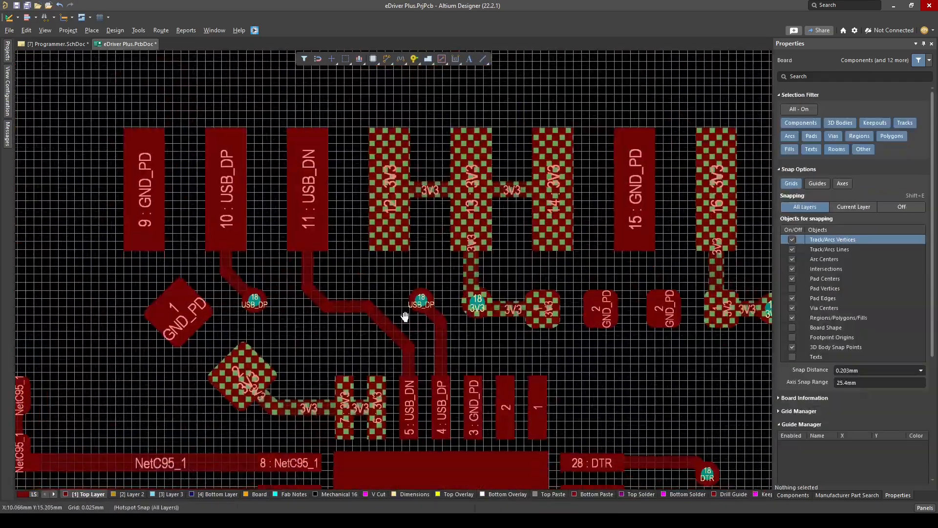
{"action": "key", "text": "3"}
{"action": "key", "text": "2"}
{"action": "scroll", "coordinate": [460, 342], "scroll_direction": "up", "scroll_amount": 2, "text": "ctrl"}
{"action": "key", "text": "shift+s"}
{"action": "scroll", "coordinate": [415, 435], "scroll_direction": "up", "scroll_amount": 3, "text": "ctrl"}
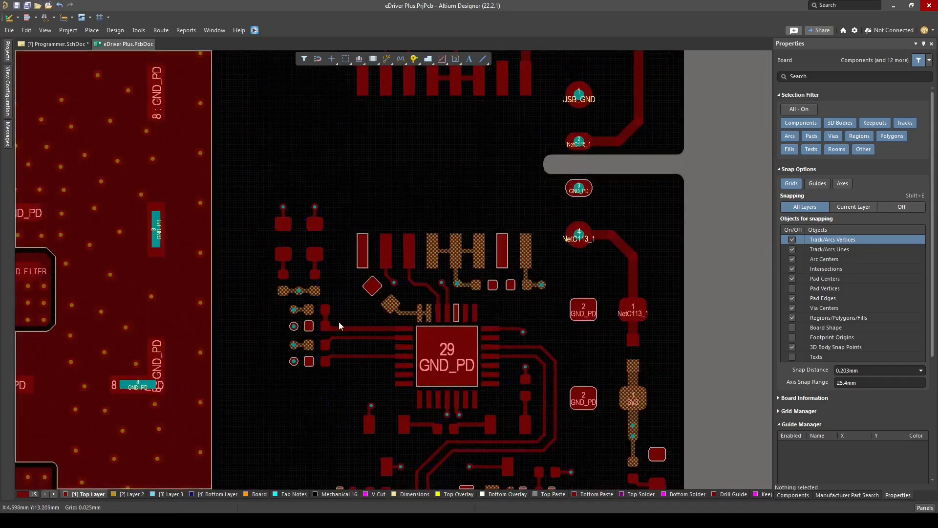
{"action": "scroll", "coordinate": [339, 321], "scroll_direction": "down", "scroll_amount": 2, "text": "ctrl"}
Draw a rectangle over the isolated USB section on the Top Layer and convert it into a polygon pour on net USB_GND
{"action": "right_click_drag", "start_coordinate": [382, 196], "coordinate": [397, 359]}
{"action": "key", "text": "p"}
{"action": "key", "text": "r"}
{"action": "left_click", "coordinate": [316, 165]}
{"action": "left_click", "coordinate": [579, 368]}
{"action": "right_click", "coordinate": [579, 369]}
{"action": "right_click_drag", "start_coordinate": [579, 369], "coordinate": [598, 371]}
{"action": "key", "text": "t"}
{"action": "key", "text": "v"}
{"action": "key", "text": "g"}
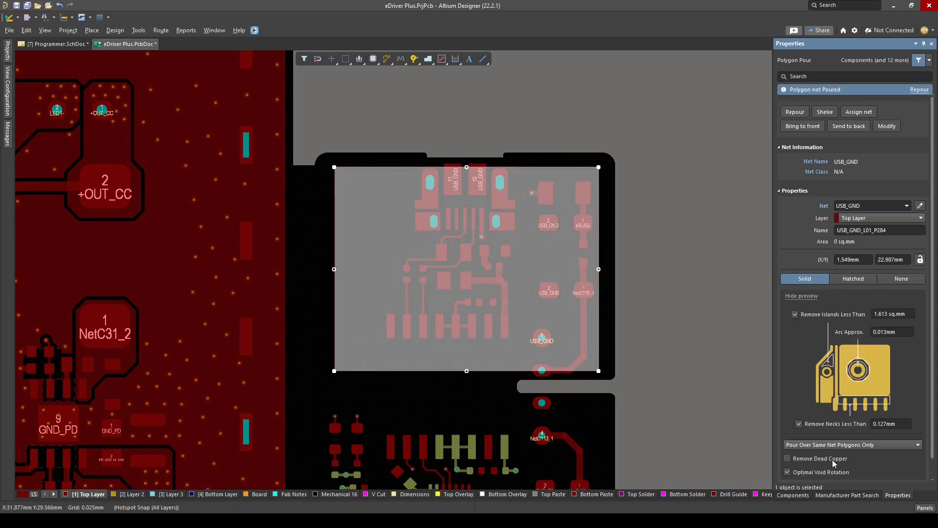
Set the USB_GND polygon to pour over all same net objects
{"action": "left_click", "coordinate": [833, 463]}
{"action": "left_click", "coordinate": [608, 321]}
{"action": "left_click", "coordinate": [457, 198]}
{"action": "scroll", "coordinate": [510, 290], "scroll_direction": "down", "scroll_amount": 1, "text": "ctrl"}
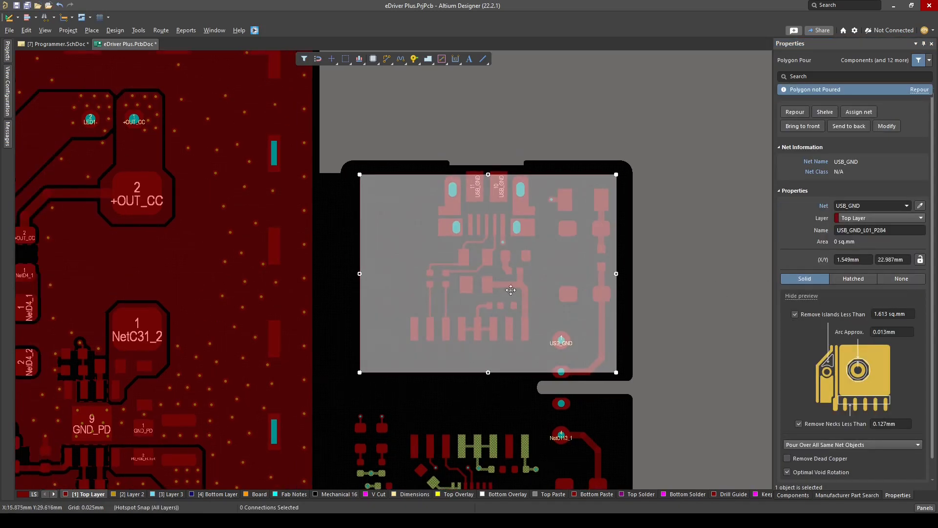
Stretch the USB_GND polygon's side and lower edges out to the outline of the isolated USB section
{"action": "scroll", "coordinate": [407, 242], "scroll_direction": "up", "scroll_amount": 1, "text": "ctrl"}
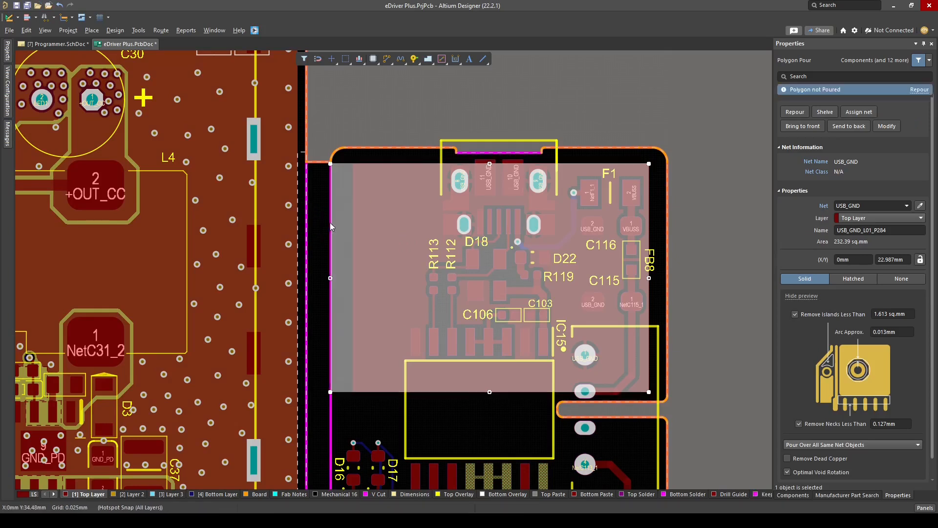
{"action": "left_click_drag", "start_coordinate": [651, 285], "coordinate": [668, 285]}
{"action": "scroll", "coordinate": [531, 393], "scroll_direction": "up", "scroll_amount": 3, "text": "ctrl"}
{"action": "left_click_drag", "start_coordinate": [543, 386], "coordinate": [547, 400]}
{"action": "scroll", "coordinate": [562, 397], "scroll_direction": "down", "scroll_amount": 3, "text": "ctrl"}
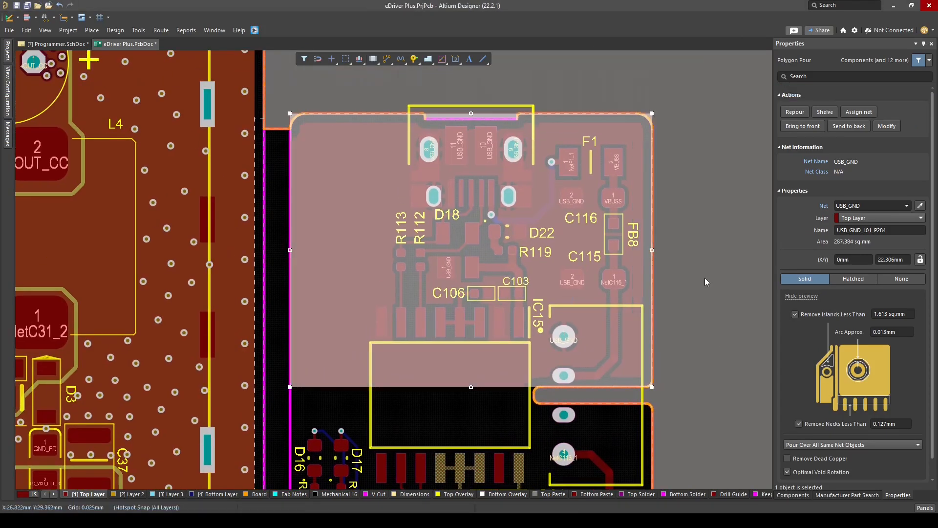
{"action": "scroll", "coordinate": [357, 265], "scroll_direction": "up", "scroll_amount": 1, "text": "ctrl"}
Adjust the USB_GND polygon's upper corner area to the board outline and pour the polygon
{"action": "right_click_drag", "start_coordinate": [357, 265], "coordinate": [467, 355]}
{"action": "scroll", "coordinate": [392, 236], "scroll_direction": "up", "scroll_amount": 2, "text": "ctrl"}
{"action": "scroll", "coordinate": [386, 143], "scroll_direction": "up", "scroll_amount": 3, "text": "ctrl"}
{"action": "left_click_drag", "start_coordinate": [391, 209], "coordinate": [421, 224]}
{"action": "scroll", "coordinate": [421, 224], "scroll_direction": "down", "scroll_amount": 2, "text": "ctrl"}
{"action": "left_click", "coordinate": [465, 225]}
{"action": "scroll", "coordinate": [464, 224], "scroll_direction": "down", "scroll_amount": 3, "text": "ctrl"}
{"action": "right_click_drag", "start_coordinate": [475, 212], "coordinate": [468, 306]}
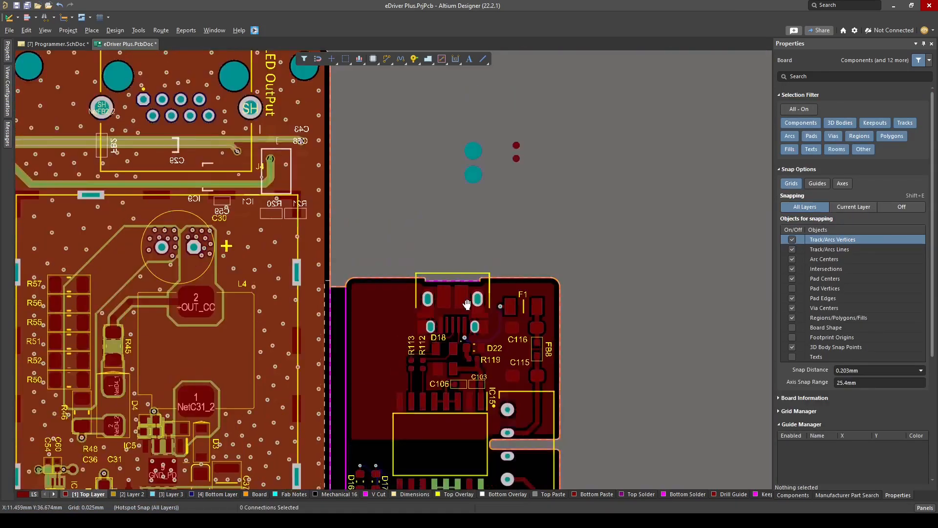
Examine the poured USB_GND copper and highlight the GND_PD net around IC14
{"action": "scroll", "coordinate": [426, 411], "scroll_direction": "up", "scroll_amount": 4, "text": "ctrl"}
{"action": "left_click", "coordinate": [324, 327], "text": "ctrl"}
{"action": "scroll", "coordinate": [347, 249], "scroll_direction": "down", "scroll_amount": 3, "text": "ctrl"}
{"action": "scroll", "coordinate": [519, 353], "scroll_direction": "up", "scroll_amount": 1, "text": "ctrl"}
{"action": "right_click_drag", "start_coordinate": [522, 355], "coordinate": [545, 295]}
{"action": "left_click", "coordinate": [506, 293], "text": "ctrl"}
{"action": "scroll", "coordinate": [592, 244], "scroll_direction": "down", "scroll_amount": 3, "text": "ctrl"}
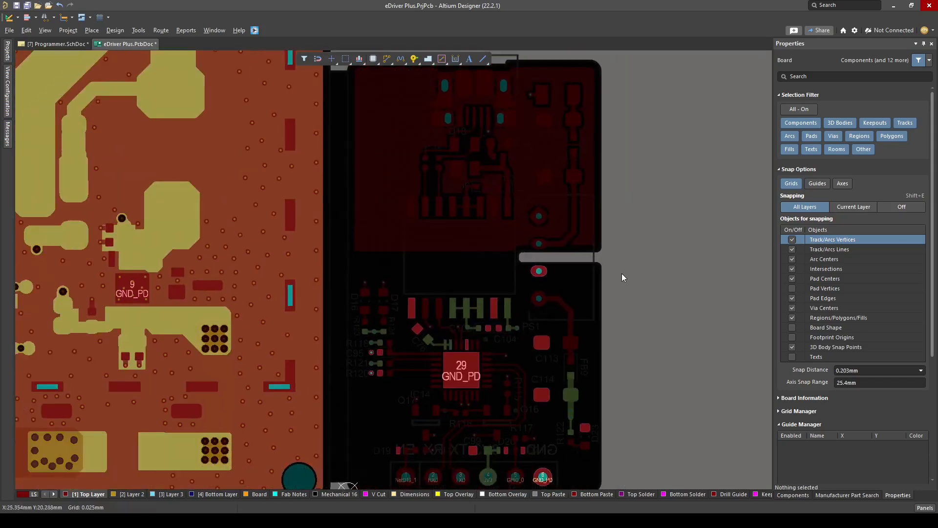
{"action": "left_click", "coordinate": [622, 274], "text": "ctrl"}
Check the area around IC15 and the USB section on Layer 2
{"action": "key", "text": "shift+s"}
{"action": "left_click", "coordinate": [415, 220]}
{"action": "key", "text": "shift+s"}
{"action": "right_click_drag", "start_coordinate": [378, 199], "coordinate": [460, 416]}
{"action": "left_click", "coordinate": [131, 494]}
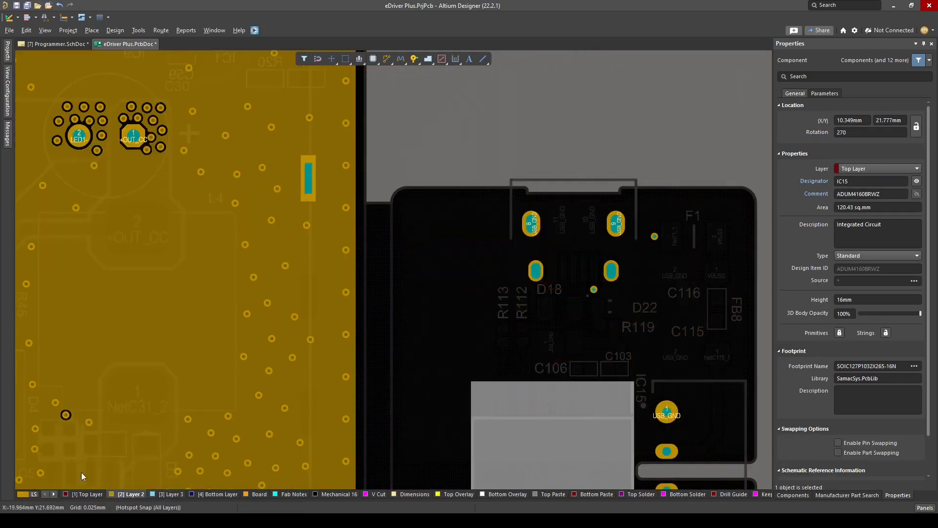
{"action": "right_click_drag", "start_coordinate": [466, 310], "coordinate": [452, 255]}
{"action": "scroll", "coordinate": [440, 313], "scroll_direction": "up", "scroll_amount": 1, "text": "ctrl"}
Try to copy the USB_GND polygon from the Top Layer to the Bottom Layer, then undo
{"action": "left_click", "coordinate": [88, 494]}
{"action": "key", "text": "shift+s"}
{"action": "left_click", "coordinate": [436, 331]}
{"action": "key", "text": "ctrl+c"}
{"action": "right_click_drag", "start_coordinate": [525, 158], "coordinate": [488, 210]}
{"action": "scroll", "coordinate": [494, 206], "scroll_direction": "up", "scroll_amount": 3, "text": "ctrl"}
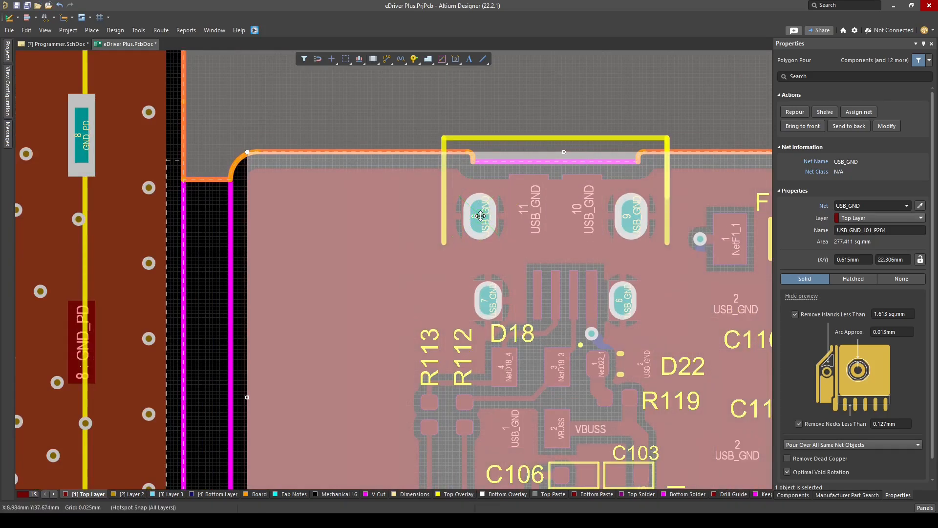
{"action": "left_click", "coordinate": [206, 494]}
{"action": "scroll", "coordinate": [342, 316], "scroll_direction": "down", "scroll_amount": 2, "text": "ctrl"}
{"action": "key", "text": "ctrl+z"}
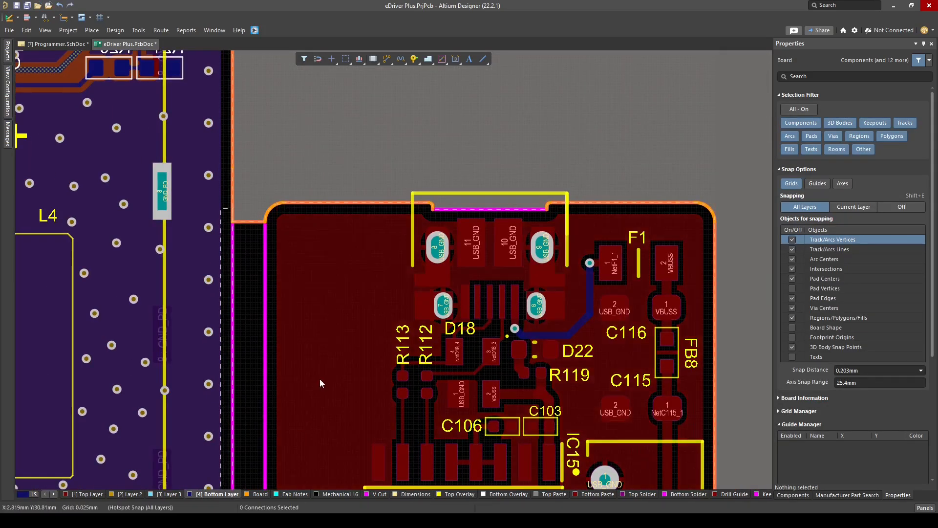
Repour the USB_GND polygon on the Top Layer and copy it with USB connector pad 8 as the reference point
{"action": "right_click_drag", "start_coordinate": [321, 383], "coordinate": [341, 371]}
{"action": "scroll", "coordinate": [341, 371], "scroll_direction": "up", "scroll_amount": 1, "text": "ctrl"}
{"action": "key", "text": "KP_Multiply"}
{"action": "double_click", "coordinate": [342, 371]}
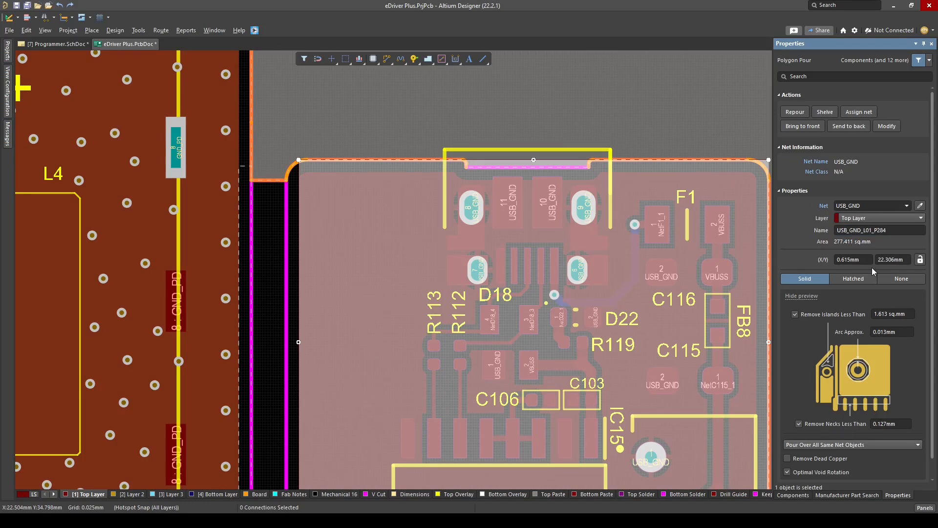
{"action": "left_click", "coordinate": [376, 229]}
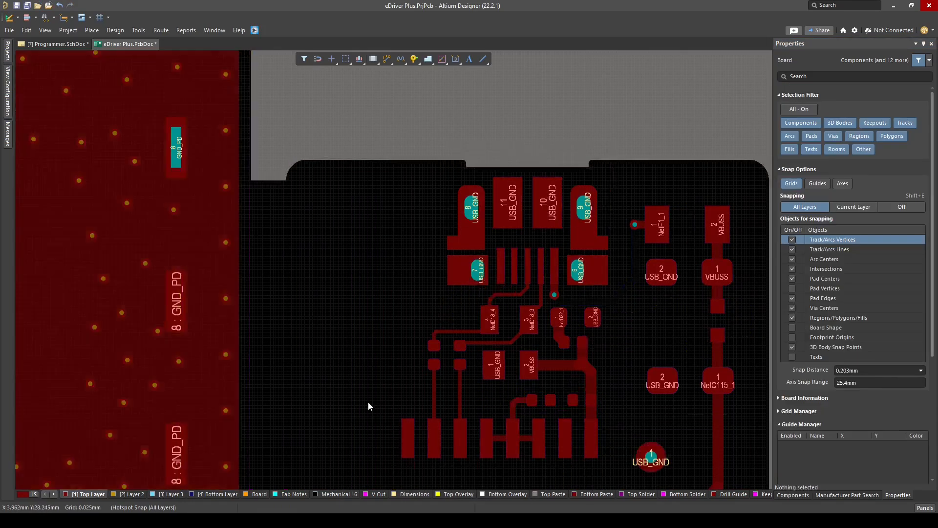
{"action": "left_click", "coordinate": [389, 295]}
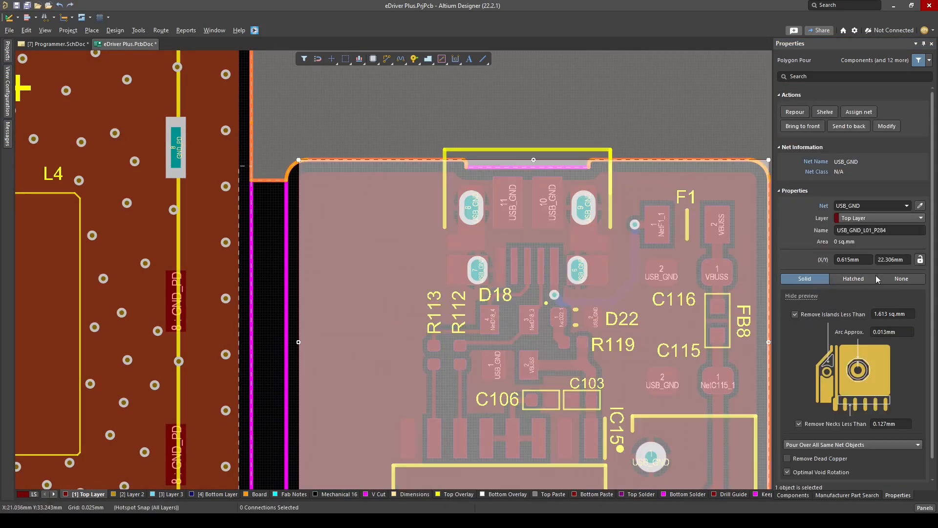
{"action": "left_click", "coordinate": [797, 115]}
{"action": "scroll", "coordinate": [461, 189], "scroll_direction": "up", "scroll_amount": 1, "text": "ctrl"}
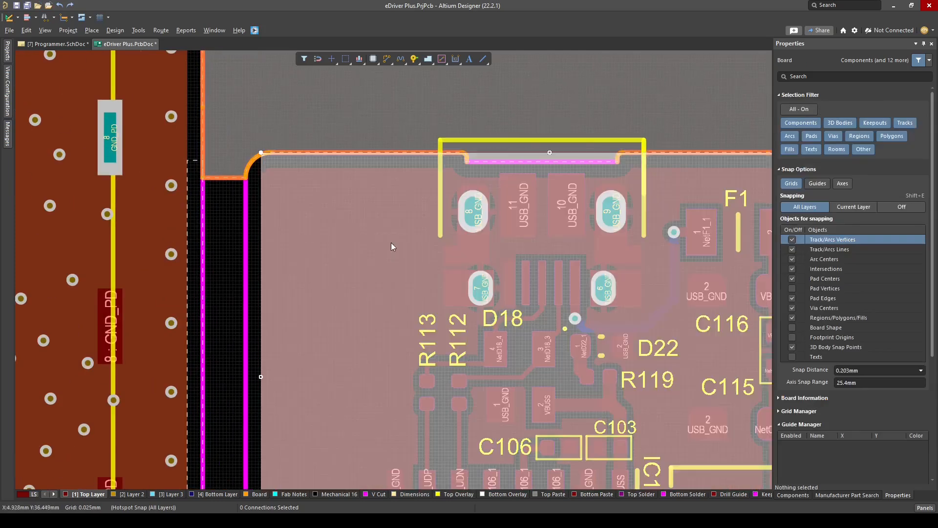
{"action": "left_click", "coordinate": [474, 210]}
Try to paste copies of the USB_GND polygon for the other copper layers and delete the misplaced ones
{"action": "left_click", "coordinate": [132, 494]}
{"action": "left_click", "coordinate": [73, 495]}
{"action": "key", "text": "ctrl+v"}
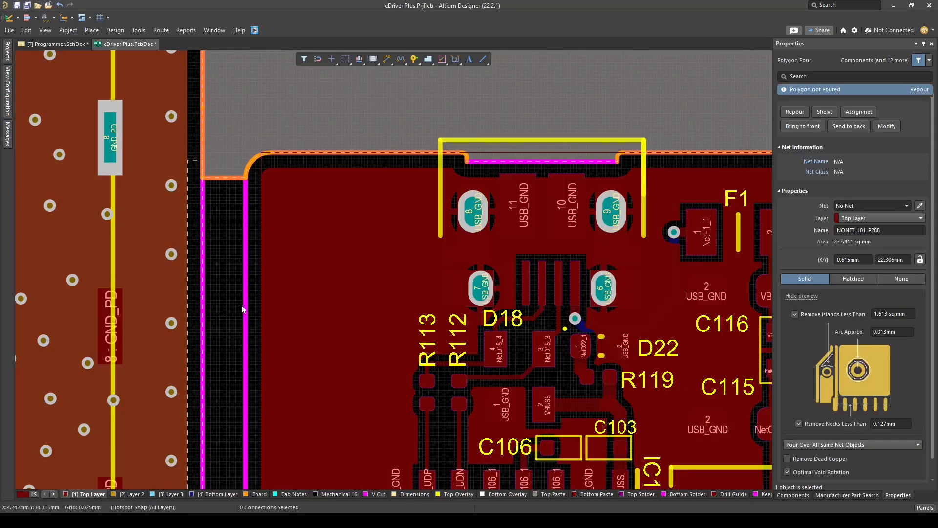
{"action": "left_click", "coordinate": [261, 314]}
{"action": "left_click", "coordinate": [897, 229]}
{"action": "left_click", "coordinate": [166, 497]}
{"action": "left_click", "coordinate": [74, 497]}
{"action": "key", "text": "ctrl+v"}
{"action": "left_click", "coordinate": [278, 341]}
{"action": "left_click", "coordinate": [455, 303]}
{"action": "key", "text": "Delete"}
{"action": "left_click", "coordinate": [346, 346]}
{"action": "key", "text": "Delete"}
Paste copies of the USB_GND polygon for Layer 2, Layer 3 and the Bottom Layer and assign them to USB_GND
{"action": "left_click", "coordinate": [130, 495]}
{"action": "key", "text": "ctrl+v"}
{"action": "left_click", "coordinate": [167, 498]}
{"action": "key", "text": "ctrl+v"}
{"action": "left_click", "coordinate": [218, 494]}
{"action": "key", "text": "ctrl+v"}
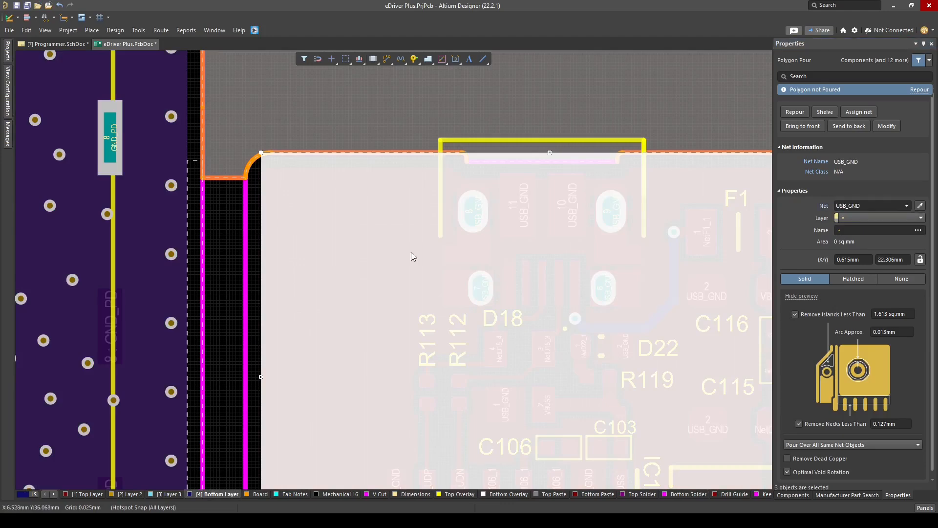
Examine the USB section's copper in single-layer view and the whole programmer area in 3D
{"action": "scroll", "coordinate": [449, 213], "scroll_direction": "down", "scroll_amount": 4, "text": "ctrl"}
{"action": "left_click", "coordinate": [503, 152]}
{"action": "key", "text": "shift+s"}
{"action": "scroll", "coordinate": [484, 241], "scroll_direction": "up", "scroll_amount": 5, "text": "ctrl"}
{"action": "scroll", "coordinate": [674, 334], "scroll_direction": "down", "scroll_amount": 3, "text": "ctrl"}
{"action": "right_click_drag", "start_coordinate": [675, 335], "coordinate": [553, 217]}
{"action": "left_click", "coordinate": [87, 494]}
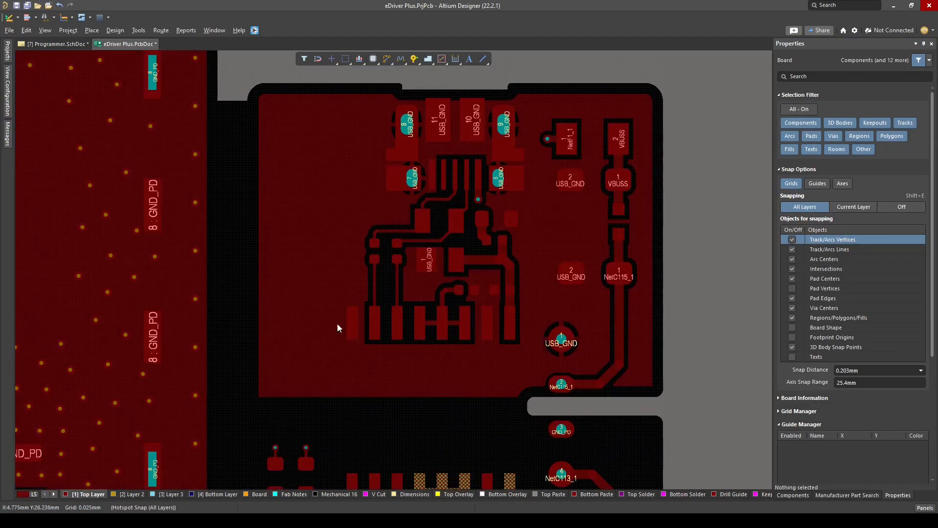
{"action": "key", "text": "3"}
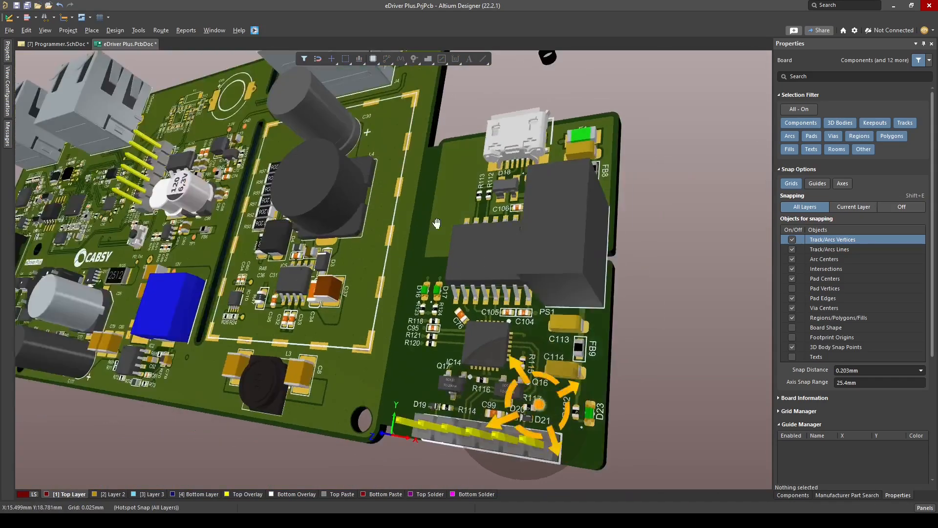
{"action": "key", "text": "2"}
Copy the Top Layer USB_GND polygon and paste it over the IC14 section below the isolation gap
{"action": "scroll", "coordinate": [509, 147], "scroll_direction": "up", "scroll_amount": 4, "text": "ctrl"}
{"action": "left_click", "coordinate": [430, 162]}
{"action": "key", "text": "ctrl+c"}
{"action": "scroll", "coordinate": [489, 195], "scroll_direction": "up", "scroll_amount": 1, "text": "ctrl"}
{"action": "right_click_drag", "start_coordinate": [377, 428], "coordinate": [365, 224]}
{"action": "right_click_drag", "start_coordinate": [460, 78], "coordinate": [497, 292]}
{"action": "left_click", "coordinate": [462, 225]}
{"action": "scroll", "coordinate": [463, 227], "scroll_direction": "down", "scroll_amount": 4, "text": "ctrl"}
{"action": "scroll", "coordinate": [493, 382], "scroll_direction": "up", "scroll_amount": 2, "text": "ctrl"}
{"action": "key", "text": "ctrl+v"}
{"action": "scroll", "coordinate": [509, 379], "scroll_direction": "up", "scroll_amount": 2, "text": "ctrl"}
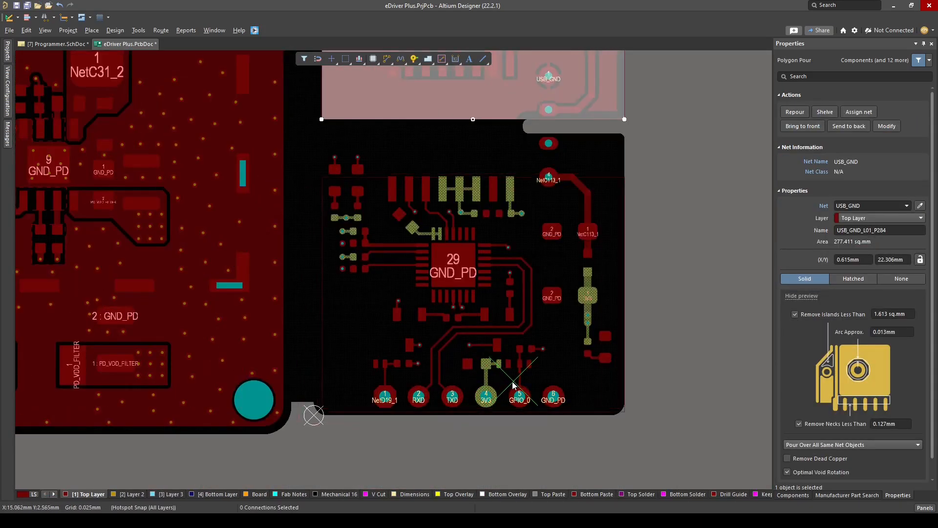
{"action": "left_click", "coordinate": [513, 380]}
Stretch the pasted polygon's upper, side and lower edges to fit the outline of the IC14 section
{"action": "right_click_drag", "start_coordinate": [586, 183], "coordinate": [558, 256]}
{"action": "scroll", "coordinate": [558, 255], "scroll_direction": "up", "scroll_amount": 4, "text": "ctrl"}
{"action": "left_click", "coordinate": [552, 258]}
{"action": "left_click_drag", "start_coordinate": [452, 247], "coordinate": [454, 169]}
{"action": "scroll", "coordinate": [492, 200], "scroll_direction": "down", "scroll_amount": 2, "text": "ctrl"}
{"action": "right_click_drag", "start_coordinate": [154, 224], "coordinate": [380, 358]}
{"action": "scroll", "coordinate": [381, 358], "scroll_direction": "up", "scroll_amount": 2, "text": "ctrl"}
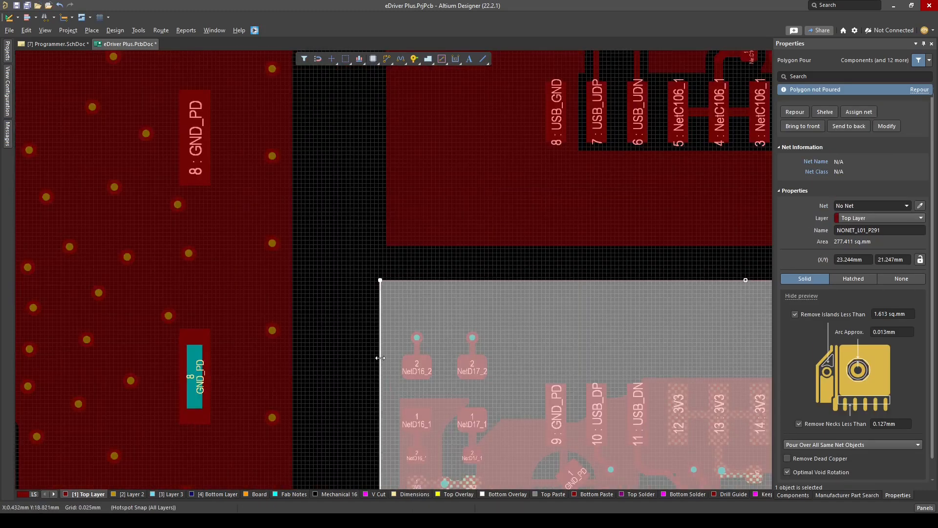
{"action": "left_click_drag", "start_coordinate": [393, 243], "coordinate": [393, 243]}
{"action": "scroll", "coordinate": [394, 243], "scroll_direction": "down", "scroll_amount": 5, "text": "ctrl"}
{"action": "right_click_drag", "start_coordinate": [685, 370], "coordinate": [544, 343]}
{"action": "left_click_drag", "start_coordinate": [559, 387], "coordinate": [563, 391]}
{"action": "scroll", "coordinate": [563, 394], "scroll_direction": "down", "scroll_amount": 2, "text": "ctrl"}
{"action": "right_click_drag", "start_coordinate": [563, 425], "coordinate": [556, 198]}
{"action": "scroll", "coordinate": [557, 198], "scroll_direction": "up", "scroll_amount": 2, "text": "ctrl"}
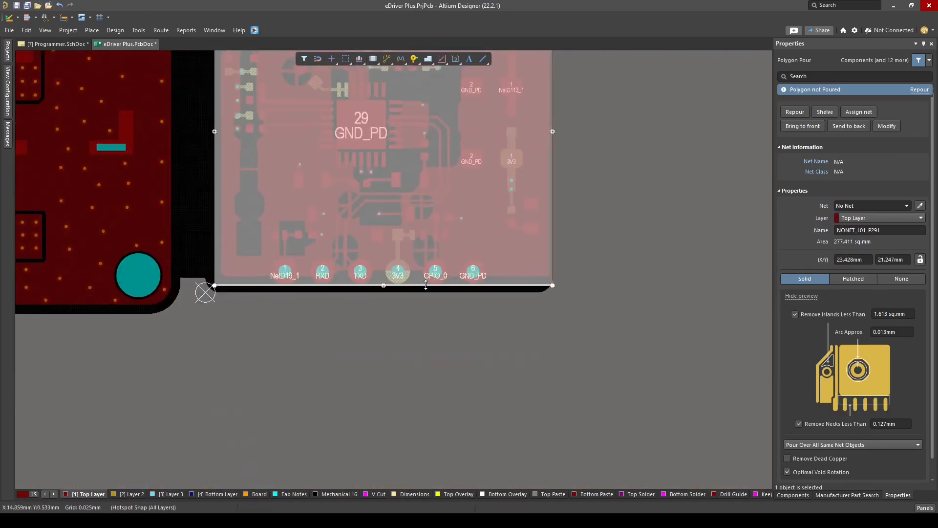
Assign the new polygon around IC14 to the GND_PD net and repour all polygons
{"action": "left_click", "coordinate": [320, 306]}
{"action": "key", "text": "t"}
{"action": "key", "text": "g"}
{"action": "key", "text": "a"}
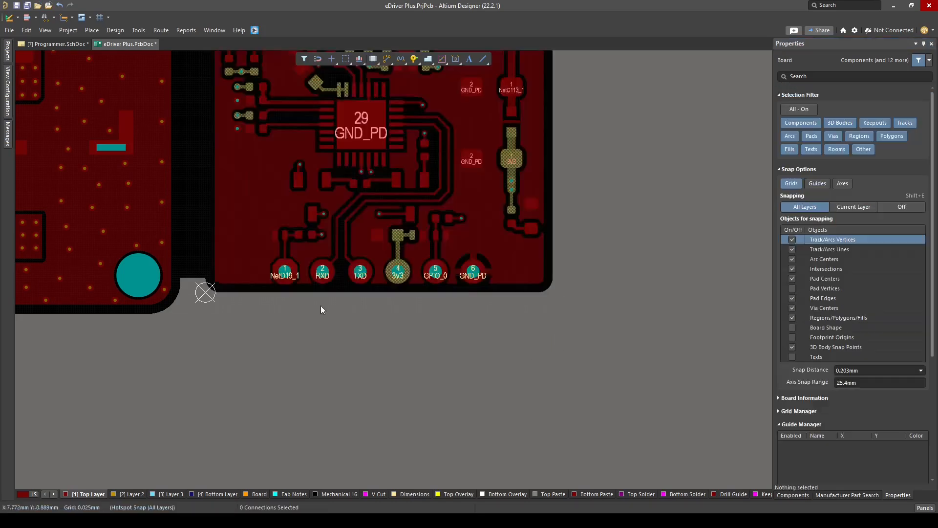
Examine the GND_PD pour, IC15 and the isolation gap in 2D and 3D
{"action": "right_click_drag", "start_coordinate": [439, 220], "coordinate": [551, 375]}
{"action": "key", "text": "3"}
{"action": "key", "text": "2"}
{"action": "scroll", "coordinate": [551, 376], "scroll_direction": "down", "scroll_amount": 1, "text": "ctrl"}
{"action": "right_click_drag", "start_coordinate": [478, 249], "coordinate": [425, 310]}
{"action": "scroll", "coordinate": [423, 311], "scroll_direction": "up", "scroll_amount": 4, "text": "ctrl"}
{"action": "left_click", "coordinate": [422, 173]}
{"action": "scroll", "coordinate": [386, 249], "scroll_direction": "down", "scroll_amount": 5, "text": "ctrl"}
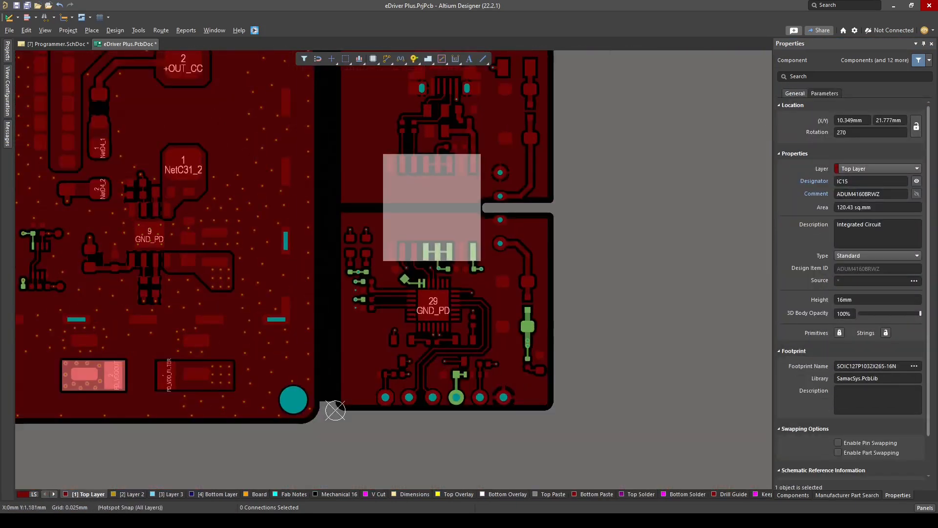
{"action": "scroll", "coordinate": [415, 215], "scroll_direction": "up", "scroll_amount": 2, "text": "ctrl"}
{"action": "left_click", "coordinate": [461, 197]}
{"action": "key", "text": "3"}
{"action": "right_click_drag", "start_coordinate": [436, 265], "coordinate": [462, 377], "text": "shift"}
{"action": "scroll", "coordinate": [455, 264], "scroll_direction": "down", "scroll_amount": 3, "text": "ctrl"}
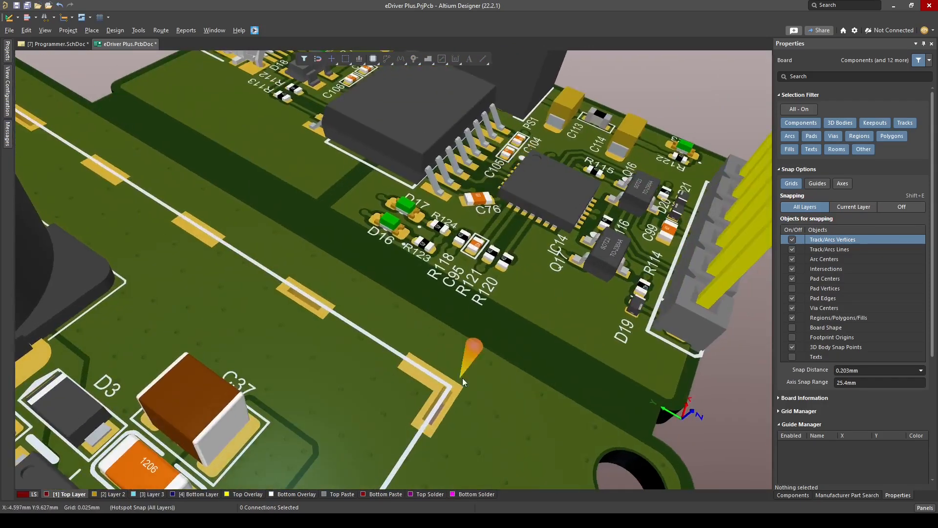
{"action": "key", "text": "2"}
Copy the GND_PD polygon with header pad 6 as the reference point and paste copies in the same position
{"action": "left_click", "coordinate": [452, 285]}
{"action": "scroll", "coordinate": [547, 428], "scroll_direction": "up", "scroll_amount": 2, "text": "ctrl"}
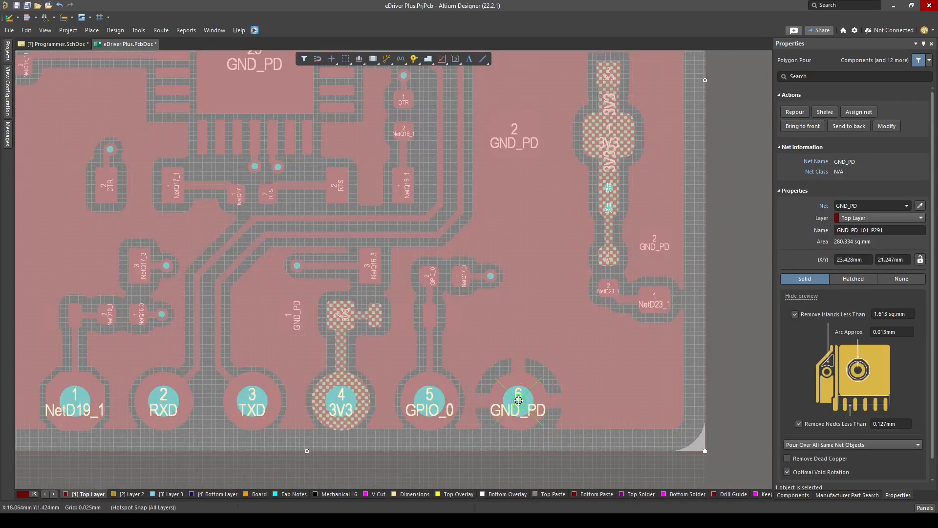
{"action": "left_click", "coordinate": [519, 400]}
{"action": "key", "text": "ctrl+v"}
{"action": "left_click", "coordinate": [519, 400]}
{"action": "left_click", "coordinate": [854, 220]}
{"action": "left_click", "coordinate": [99, 496]}
{"action": "key", "text": "ctrl+v"}
{"action": "left_click", "coordinate": [518, 401]}
{"action": "left_click", "coordinate": [865, 219]}
{"action": "left_click", "coordinate": [860, 247]}
{"action": "left_click", "coordinate": [309, 393]}
{"action": "key", "text": "ctrl+v"}
{"action": "left_click", "coordinate": [518, 400]}
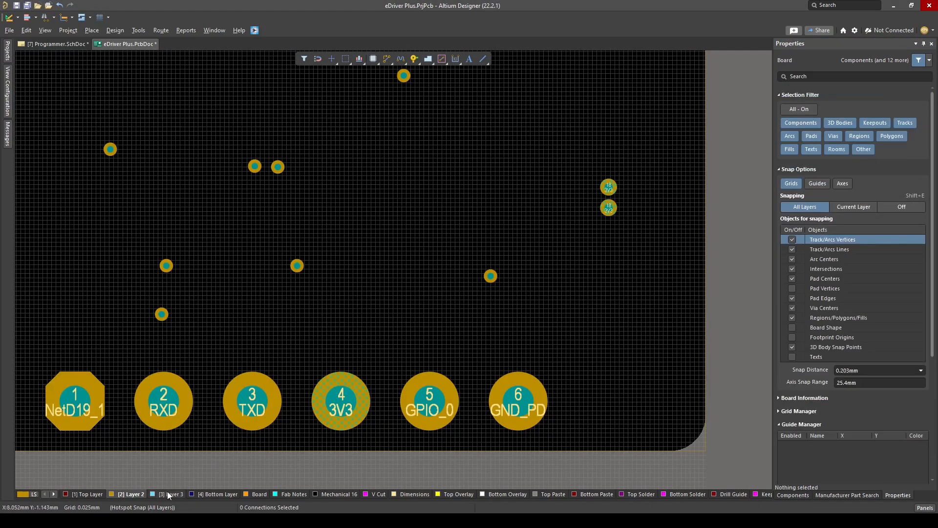
Move the polygon copies to Layer 2, Layer 3 and the Bottom Layer and set their net to GND_PD
{"action": "left_click", "coordinate": [168, 494]}
{"action": "left_click", "coordinate": [156, 450]}
{"action": "left_click", "coordinate": [130, 494]}
{"action": "left_click", "coordinate": [152, 450], "text": "shift"}
{"action": "left_click", "coordinate": [210, 496]}
{"action": "left_click", "coordinate": [220, 451], "text": "shift"}
{"action": "left_click", "coordinate": [868, 206]}
{"action": "type", "text": "G"}
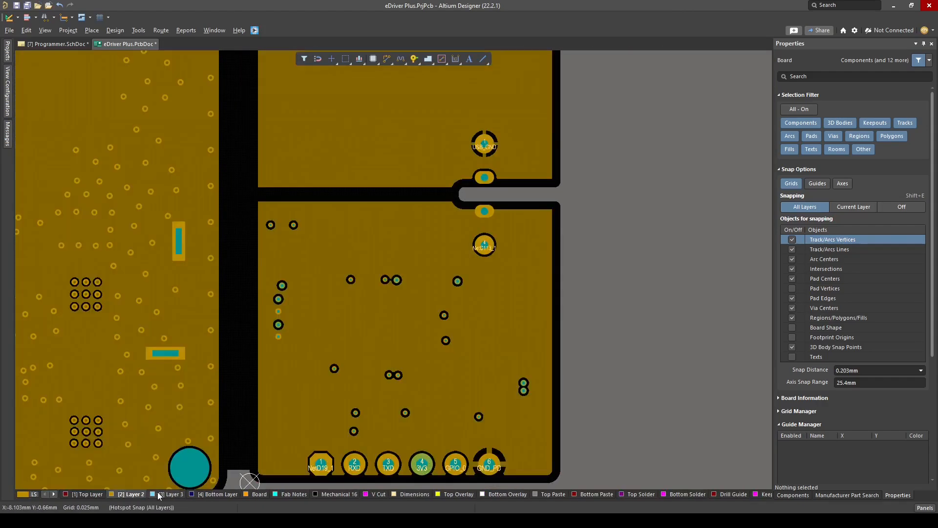
{"action": "left_click", "coordinate": [202, 495]}
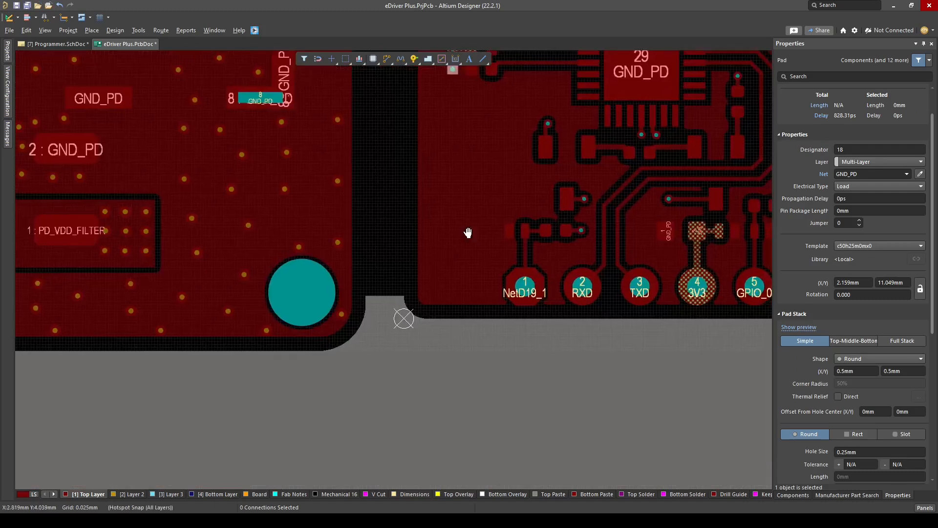
Place 0.5 mm GND_PD stitching pads with 0.25 mm holes from beside header pin 1 up to D16 and D17
{"action": "right_click_drag", "start_coordinate": [481, 355], "coordinate": [515, 364]}
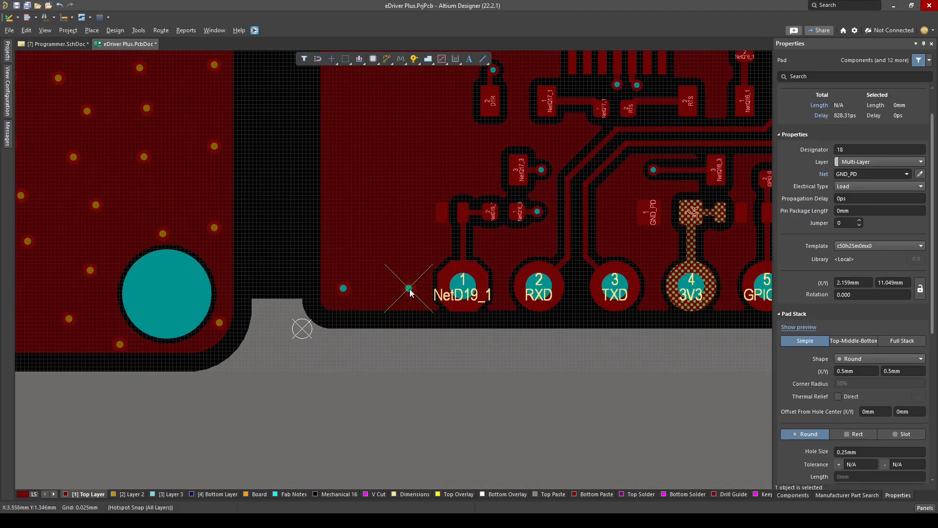
{"action": "scroll", "coordinate": [410, 291], "scroll_direction": "down", "scroll_amount": 4, "text": "ctrl"}
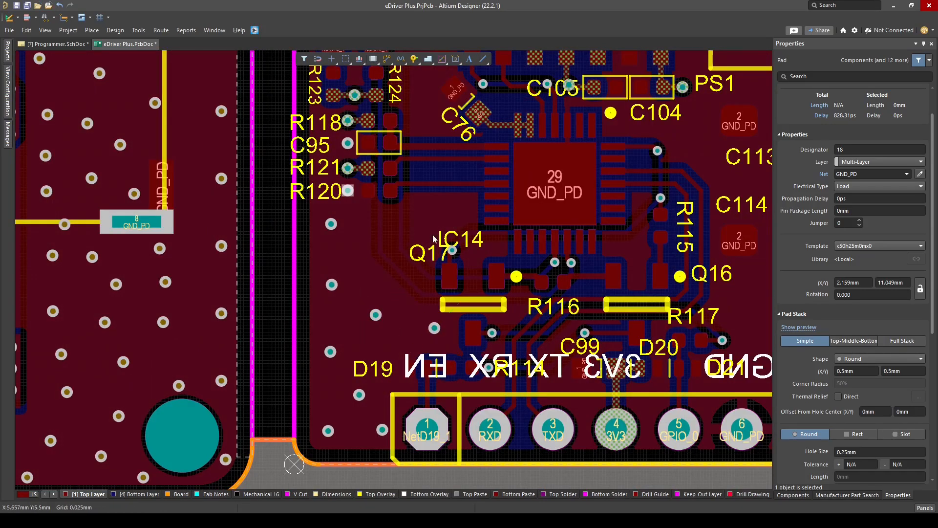
{"action": "right_click_drag", "start_coordinate": [447, 124], "coordinate": [429, 243]}
{"action": "key", "text": "ctrl+v"}
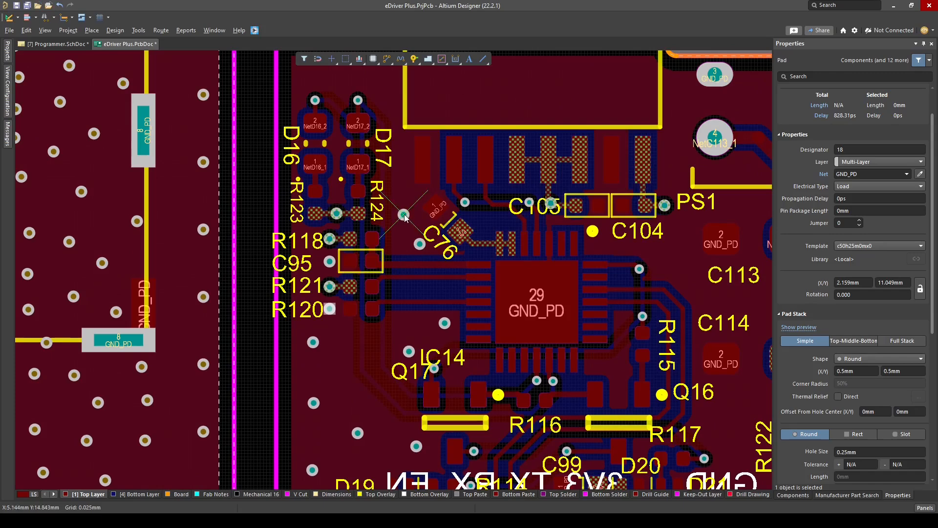
{"action": "scroll", "coordinate": [401, 157], "scroll_direction": "up", "scroll_amount": 2, "text": "ctrl"}
{"action": "left_click", "coordinate": [402, 162]}
{"action": "scroll", "coordinate": [403, 166], "scroll_direction": "down", "scroll_amount": 1, "text": "ctrl"}
{"action": "right_click_drag", "start_coordinate": [313, 88], "coordinate": [344, 256]}
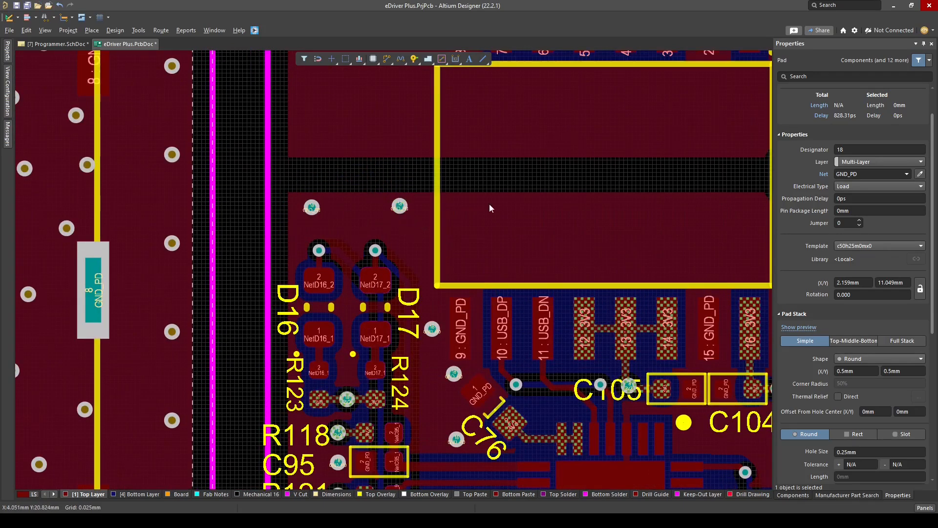
Place a row of GND_PD stitching pads along the pour's edge under IC15 and distribute them horizontally
{"action": "left_click", "coordinate": [478, 207]}
{"action": "right_click_drag", "start_coordinate": [580, 213], "coordinate": [426, 213]}
{"action": "left_click", "coordinate": [588, 207]}
{"action": "scroll", "coordinate": [350, 240], "scroll_direction": "down", "scroll_amount": 1, "text": "ctrl"}
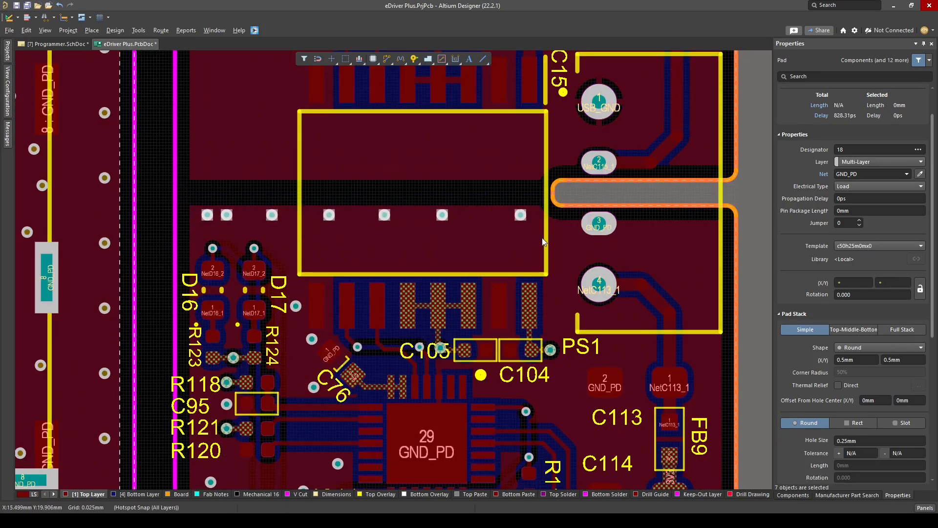
{"action": "key", "text": "ctrl+shift+h"}
Place GND_PD stitching pads between PS1 pad 3 and the board edge
{"action": "scroll", "coordinate": [544, 243], "scroll_direction": "down", "scroll_amount": 1, "text": "ctrl"}
{"action": "right_click_drag", "start_coordinate": [544, 243], "coordinate": [506, 180]}
{"action": "left_click", "coordinate": [704, 354]}
{"action": "right_click_drag", "start_coordinate": [625, 267], "coordinate": [521, 360]}
{"action": "key", "text": "p"}
{"action": "key", "text": "p"}
{"action": "scroll", "coordinate": [546, 226], "scroll_direction": "up", "scroll_amount": 5, "text": "ctrl"}
{"action": "left_click", "coordinate": [646, 170]}
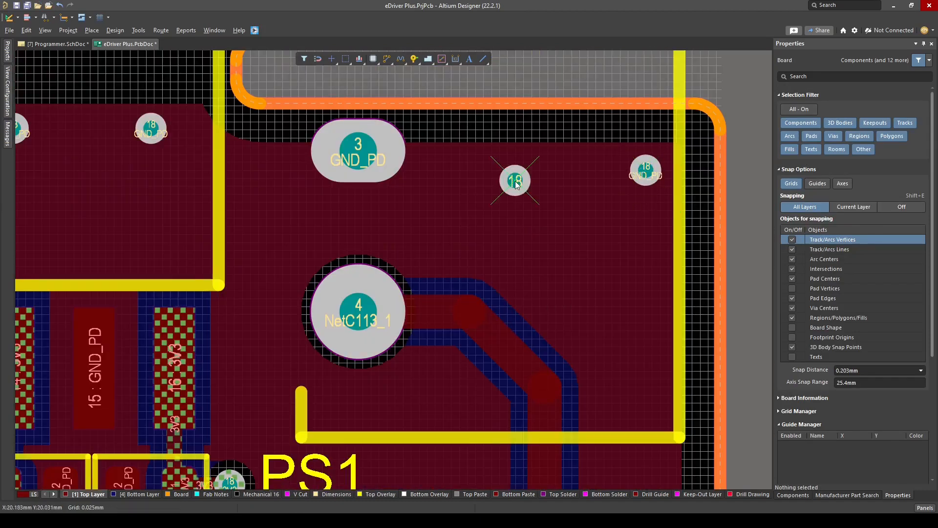
Place GND_PD stitching pads along the board edge beside FB9
{"action": "scroll", "coordinate": [516, 181], "scroll_direction": "down", "scroll_amount": 2, "text": "ctrl"}
{"action": "right_click_drag", "start_coordinate": [544, 298], "coordinate": [526, 264]}
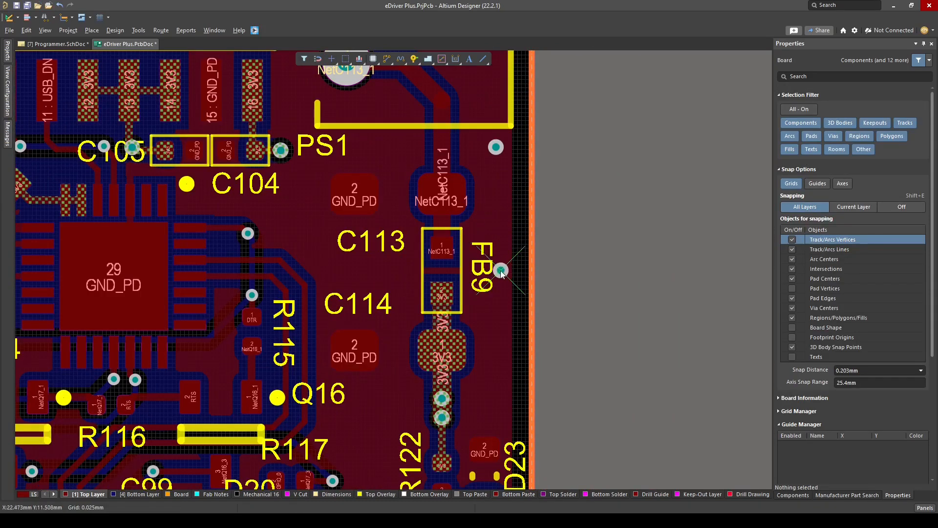
{"action": "left_click_drag", "start_coordinate": [491, 278], "coordinate": [482, 278]}
{"action": "left_click", "coordinate": [508, 391]}
{"action": "key", "text": "t"}
{"action": "key", "text": "g"}
{"action": "key", "text": "r"}
Add a GND_PD stitching pad above D23 and a spare pad outside the board outline
{"action": "scroll", "coordinate": [501, 420], "scroll_direction": "down", "scroll_amount": 1, "text": "ctrl"}
{"action": "right_click_drag", "start_coordinate": [501, 421], "coordinate": [513, 299]}
{"action": "key", "text": "p"}
{"action": "key", "text": "v"}
{"action": "left_click", "coordinate": [518, 376]}
{"action": "scroll", "coordinate": [626, 352], "scroll_direction": "down", "scroll_amount": 5, "text": "ctrl"}
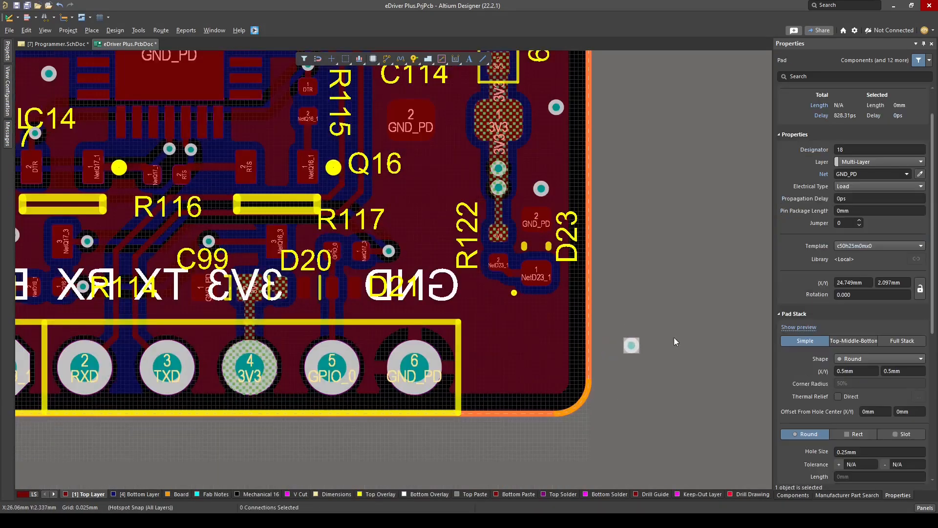
Place a mounting hole below D23 beside the header and another in the USB section's upper corner
{"action": "right_click_drag", "start_coordinate": [670, 308], "coordinate": [542, 445]}
{"action": "scroll", "coordinate": [533, 434], "scroll_direction": "up", "scroll_amount": 5, "text": "ctrl"}
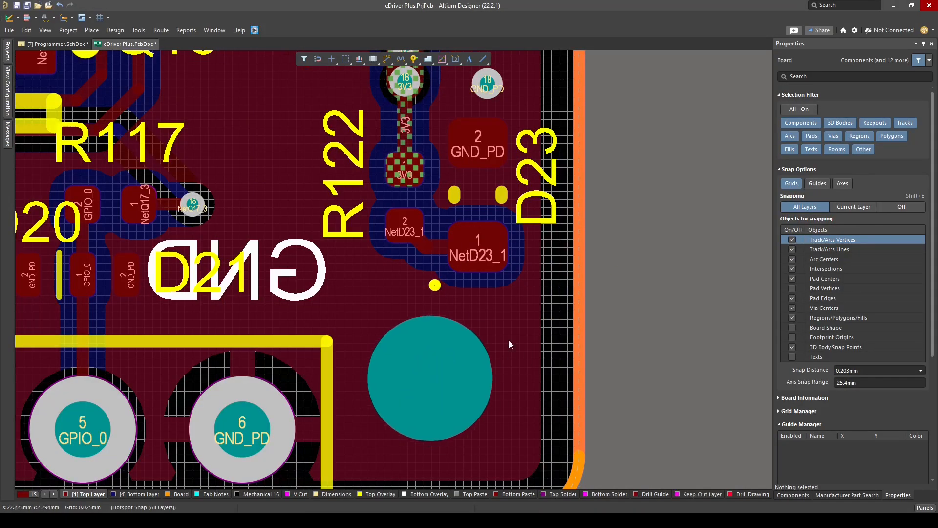
{"action": "scroll", "coordinate": [508, 345], "scroll_direction": "down", "scroll_amount": 6, "text": "ctrl"}
{"action": "scroll", "coordinate": [463, 281], "scroll_direction": "up", "scroll_amount": 6, "text": "ctrl"}
{"action": "left_click", "coordinate": [462, 280]}
{"action": "scroll", "coordinate": [612, 219], "scroll_direction": "down", "scroll_amount": 5, "text": "ctrl"}
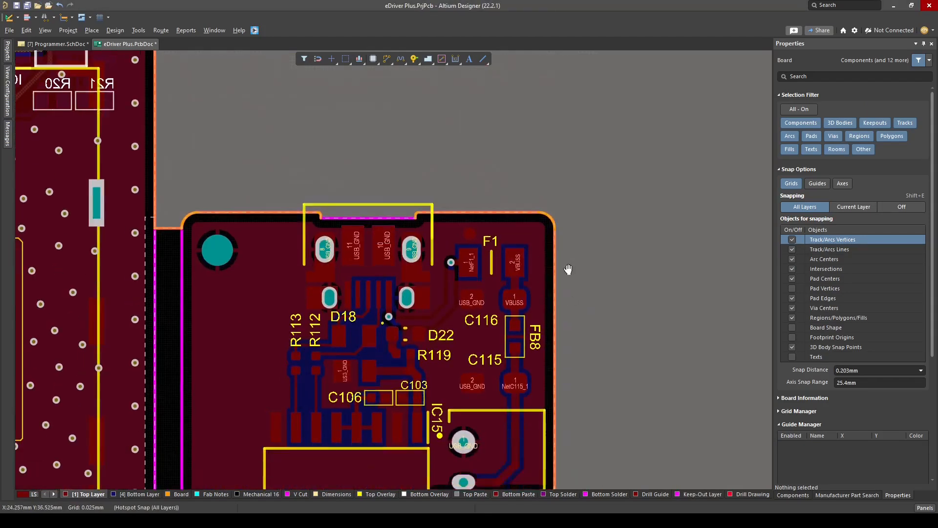
Open the solder mask tenting options of the upper 3V3 via pad above R122
{"action": "right_click_drag", "start_coordinate": [568, 270], "coordinate": [596, 236]}
{"action": "scroll", "coordinate": [606, 225], "scroll_direction": "down", "scroll_amount": 6, "text": "ctrl"}
{"action": "scroll", "coordinate": [591, 214], "scroll_direction": "up", "scroll_amount": 10, "text": "ctrl"}
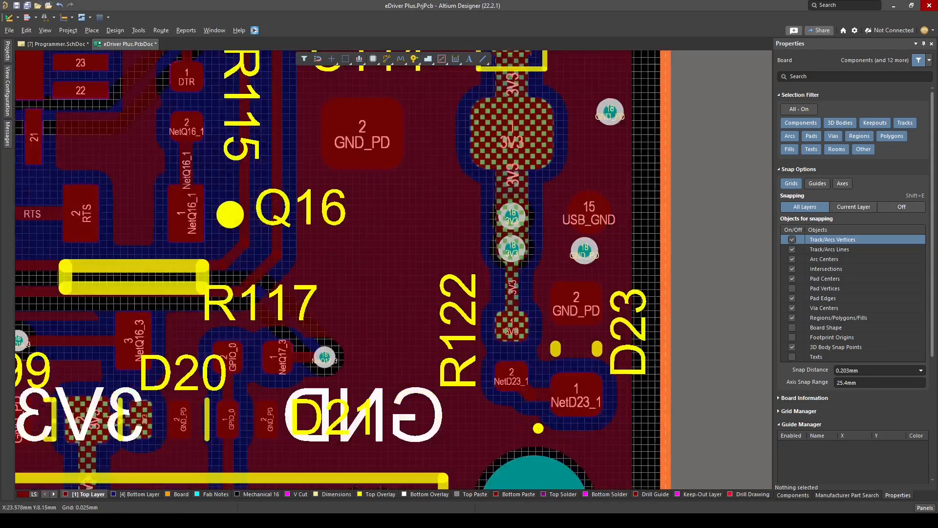
{"action": "scroll", "coordinate": [489, 210], "scroll_direction": "down", "scroll_amount": 3, "text": "ctrl"}
{"action": "scroll", "coordinate": [476, 208], "scroll_direction": "up", "scroll_amount": 6, "text": "ctrl"}
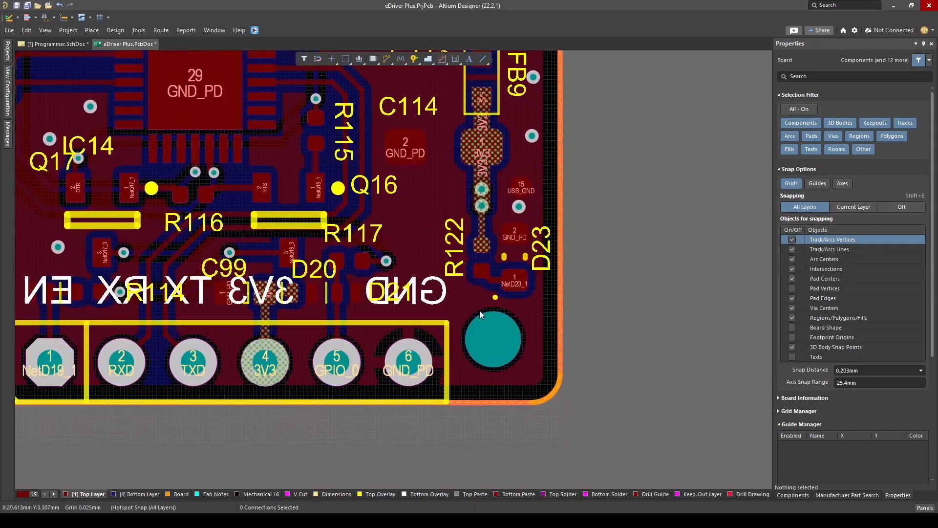
{"action": "scroll", "coordinate": [635, 369], "scroll_direction": "down", "scroll_amount": 3, "text": "ctrl"}
Place a Top Overlay text string reading "3.3V" outside the board and set its font type to TrueType
{"action": "key", "text": "p"}
{"action": "key", "text": "s"}
{"action": "right_click_drag", "start_coordinate": [635, 369], "coordinate": [535, 363]}
{"action": "key", "text": "Escape"}
{"action": "left_click", "coordinate": [380, 494]}
{"action": "left_click_drag", "start_coordinate": [879, 163], "coordinate": [785, 165]}
{"action": "type", "text": "3.3V"}
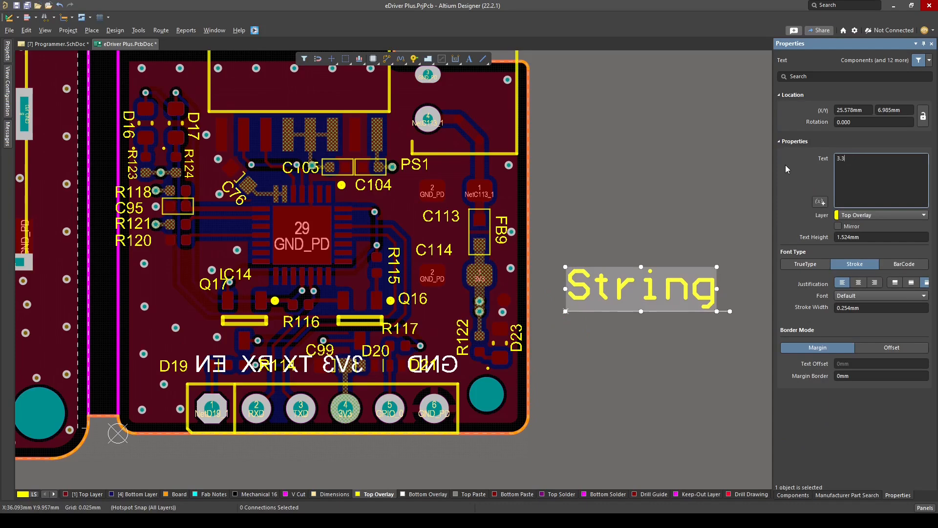
{"action": "key", "text": "Return"}
{"action": "left_click", "coordinate": [811, 265]}
{"action": "left_click", "coordinate": [596, 320]}
Set the "3.3V" text height to 1 mm and position the label beside the 3V3 via pads above R122
{"action": "scroll", "coordinate": [580, 316], "scroll_direction": "up", "scroll_amount": 2, "text": "ctrl"}
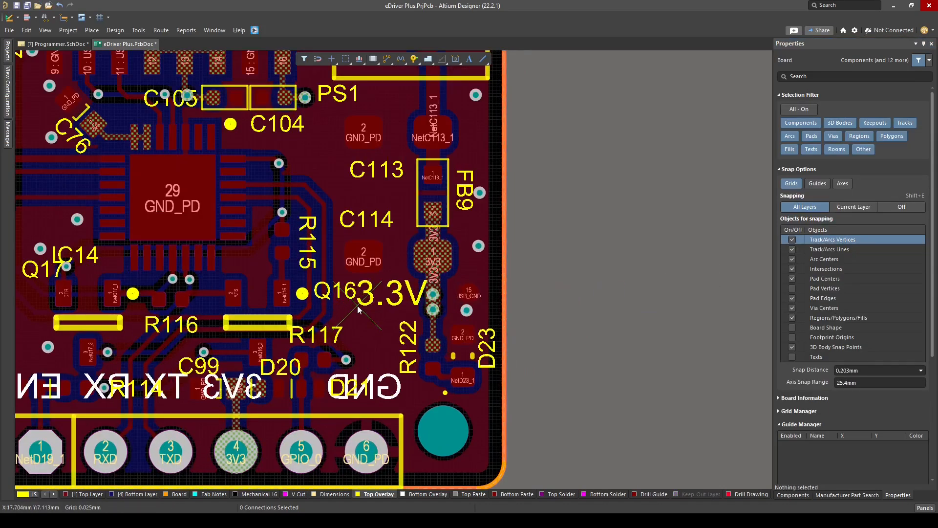
{"action": "type", "text": "1"}
{"action": "key", "text": "Return"}
{"action": "left_click", "coordinate": [596, 303]}
{"action": "scroll", "coordinate": [378, 288], "scroll_direction": "up", "scroll_amount": 4, "text": "ctrl"}
{"action": "left_click_drag", "start_coordinate": [337, 322], "coordinate": [375, 324]}
{"action": "scroll", "coordinate": [438, 307], "scroll_direction": "down", "scroll_amount": 2, "text": "ctrl"}
Duplicate the 3.3V label, change the copy's text to "GND" and place it above the round test pad near D23
{"action": "left_click", "coordinate": [438, 308]}
{"action": "key", "text": "ctrl+c"}
{"action": "key", "text": "ctrl+v"}
{"action": "type", "text": "GND"}
{"action": "scroll", "coordinate": [650, 315], "scroll_direction": "up", "scroll_amount": 3, "text": "ctrl"}
{"action": "left_click", "coordinate": [388, 245]}
Shift the stitching pad, round test pad and GND label above D23 slightly downward, checking the layout in 3D
{"action": "scroll", "coordinate": [562, 281], "scroll_direction": "down", "scroll_amount": 2, "text": "ctrl"}
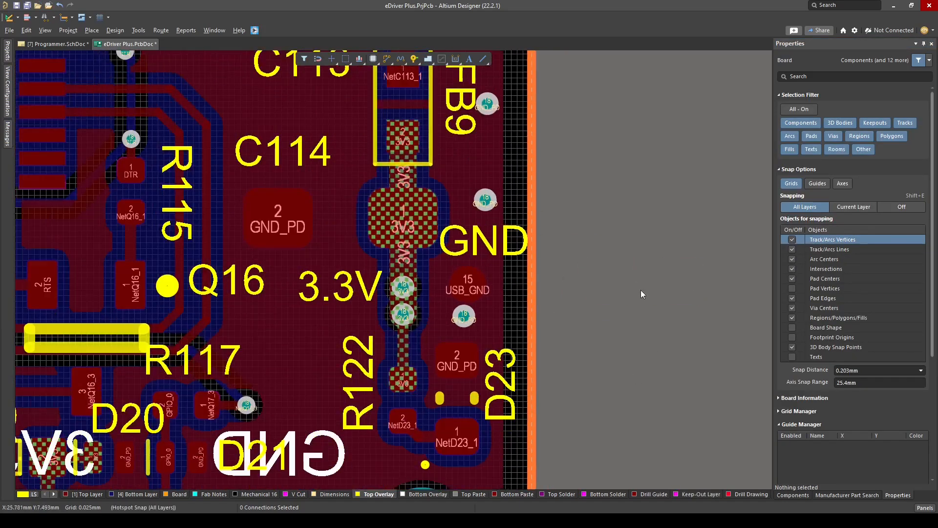
{"action": "scroll", "coordinate": [641, 289], "scroll_direction": "down", "scroll_amount": 1}
{"action": "key", "text": "3"}
{"action": "scroll", "coordinate": [550, 259], "scroll_direction": "up", "scroll_amount": 2, "text": "ctrl"}
{"action": "key", "text": "2"}
{"action": "scroll", "coordinate": [465, 264], "scroll_direction": "up", "scroll_amount": 4, "text": "ctrl"}
{"action": "left_click_drag", "start_coordinate": [467, 278], "coordinate": [452, 297]}
{"action": "left_click_drag", "start_coordinate": [477, 187], "coordinate": [472, 213]}
{"action": "left_click_drag", "start_coordinate": [406, 108], "coordinate": [401, 153]}
{"action": "key", "text": "3"}
{"action": "scroll", "coordinate": [473, 272], "scroll_direction": "up", "scroll_amount": 2}
{"action": "scroll", "coordinate": [473, 264], "scroll_direction": "down", "scroll_amount": 1, "text": "ctrl"}
{"action": "key", "text": "2"}
Route a short 0.2 mm wide VBUSS track on the Top Layer upward from pad 2 of F1
{"action": "scroll", "coordinate": [532, 306], "scroll_direction": "down", "scroll_amount": 3, "text": "ctrl"}
{"action": "scroll", "coordinate": [604, 303], "scroll_direction": "up", "scroll_amount": 1}
{"action": "key", "text": "3"}
{"action": "scroll", "coordinate": [473, 423], "scroll_direction": "down", "scroll_amount": 2, "text": "ctrl"}
{"action": "right_click_drag", "start_coordinate": [473, 423], "coordinate": [481, 454]}
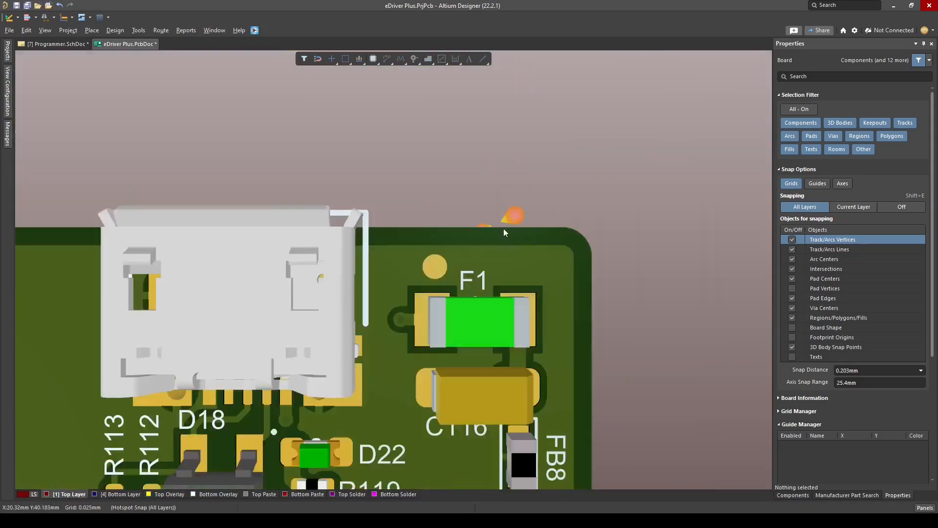
{"action": "key", "text": "2"}
{"action": "right_click_drag", "start_coordinate": [469, 220], "coordinate": [437, 506]}
{"action": "right_click_drag", "start_coordinate": [454, 205], "coordinate": [454, 416]}
{"action": "key", "text": "ctrl+w"}
{"action": "left_click", "coordinate": [461, 274]}
{"action": "key", "text": "Tab"}
{"action": "type", "text": "."}
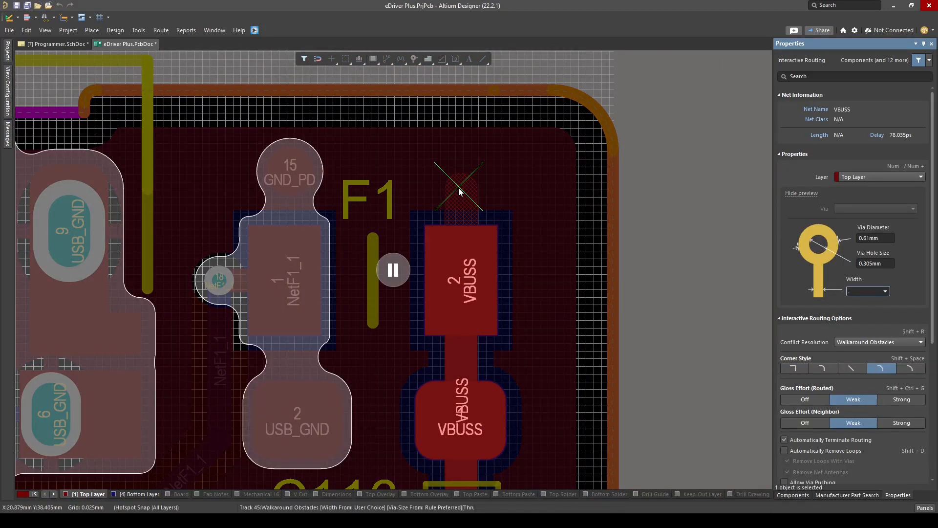
{"action": "type", "text": "2"}
{"action": "key", "text": "Return"}
{"action": "left_click", "coordinate": [471, 170]}
{"action": "right_click", "coordinate": [471, 170]}
Copy the NetF1_1 via pad to the end of the short VBUSS track and remove the copy's top tenting
{"action": "scroll", "coordinate": [228, 284], "scroll_direction": "up", "scroll_amount": 1, "text": "ctrl"}
{"action": "key", "text": "ctrl+c"}
{"action": "left_click", "coordinate": [221, 280]}
{"action": "key", "text": "ctrl+v"}
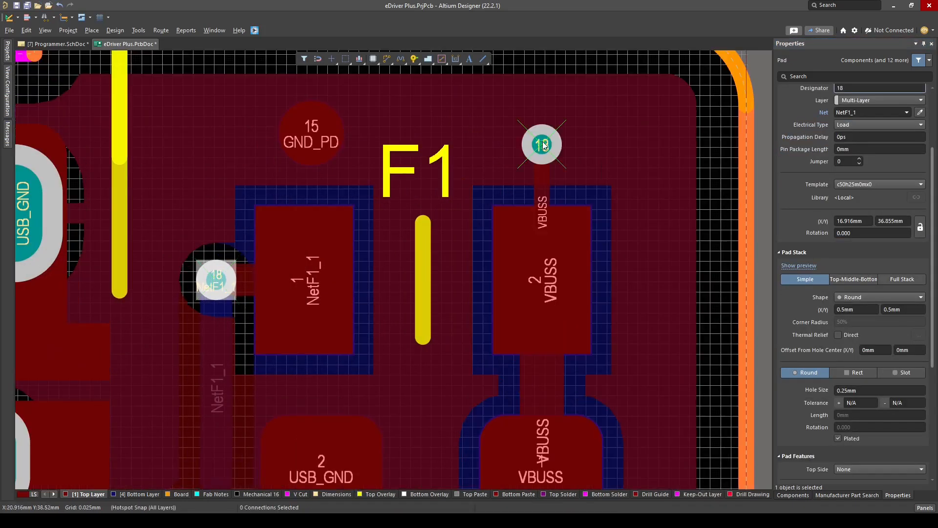
{"action": "right_click_drag", "start_coordinate": [412, 220], "coordinate": [361, 247]}
{"action": "left_click", "coordinate": [490, 170]}
{"action": "scroll", "coordinate": [882, 430], "scroll_direction": "down", "scroll_amount": 3}
{"action": "left_click", "coordinate": [880, 398]}
{"action": "right_click_drag", "start_coordinate": [618, 192], "coordinate": [569, 236]}
Put the round test pad above F1 on USB_GND and the one above D23 on GND_PD
{"action": "scroll", "coordinate": [568, 236], "scroll_direction": "down", "scroll_amount": 1, "text": "ctrl"}
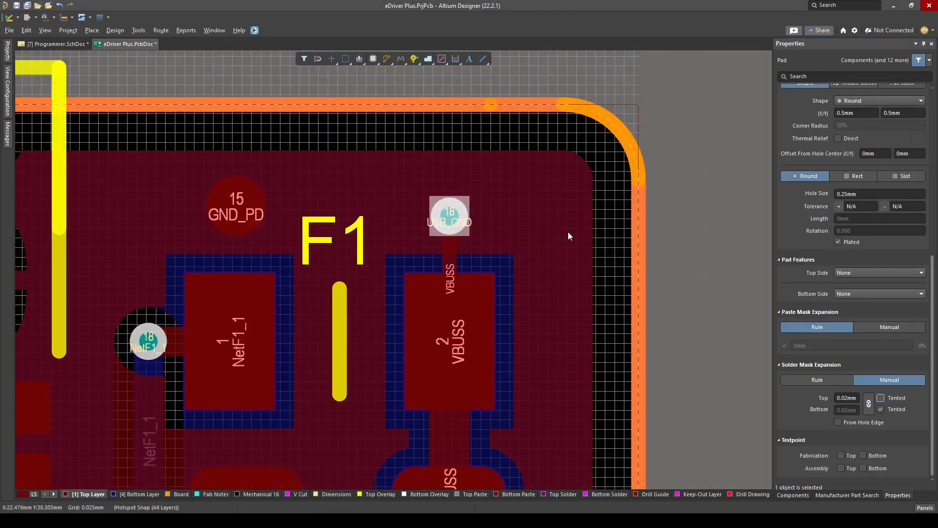
{"action": "left_click", "coordinate": [705, 257]}
{"action": "key", "text": "3"}
{"action": "key", "text": "2"}
{"action": "right_click_drag", "start_coordinate": [335, 272], "coordinate": [448, 266]}
{"action": "scroll", "coordinate": [348, 194], "scroll_direction": "down", "scroll_amount": 6, "text": "ctrl"}
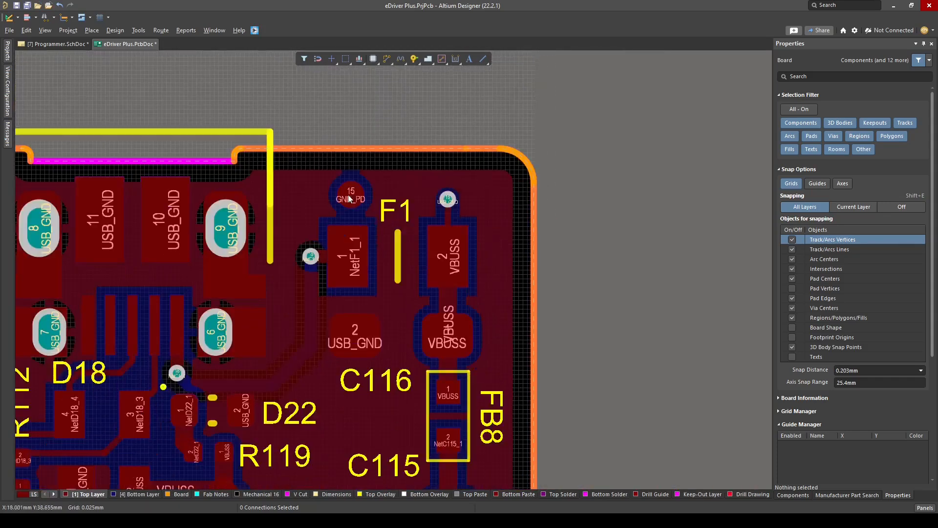
{"action": "scroll", "coordinate": [435, 415], "scroll_direction": "up", "scroll_amount": 2, "text": "ctrl"}
{"action": "scroll", "coordinate": [341, 162], "scroll_direction": "up", "scroll_amount": 3, "text": "ctrl"}
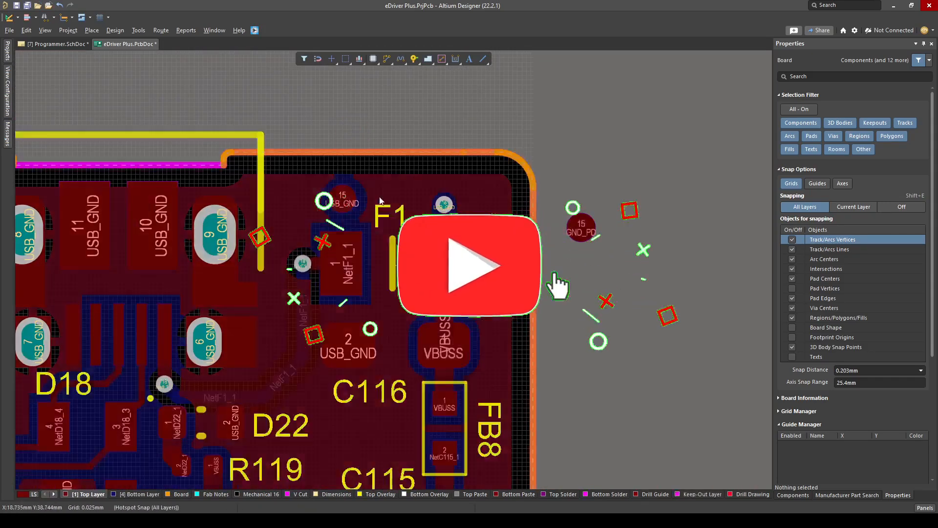
{"action": "scroll", "coordinate": [343, 198], "scroll_direction": "up", "scroll_amount": 5, "text": "ctrl"}
Show only the Top Overlay and copy the 3.3V and GND labels to the area above F1
{"action": "scroll", "coordinate": [345, 197], "scroll_direction": "down", "scroll_amount": 7, "text": "ctrl"}
{"action": "scroll", "coordinate": [455, 342], "scroll_direction": "up", "scroll_amount": 5, "text": "ctrl"}
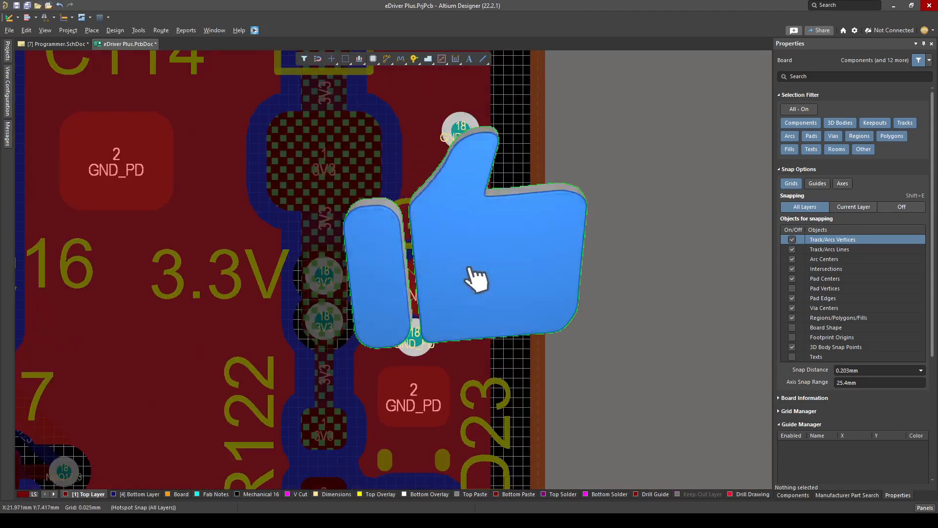
{"action": "key", "text": "Escape"}
{"action": "key", "text": "3"}
{"action": "scroll", "coordinate": [403, 440], "scroll_direction": "down", "scroll_amount": 5, "text": "ctrl"}
{"action": "right_click_drag", "start_coordinate": [372, 117], "coordinate": [518, 430]}
{"action": "key", "text": "2"}
{"action": "scroll", "coordinate": [489, 264], "scroll_direction": "down", "scroll_amount": 2, "text": "ctrl"}
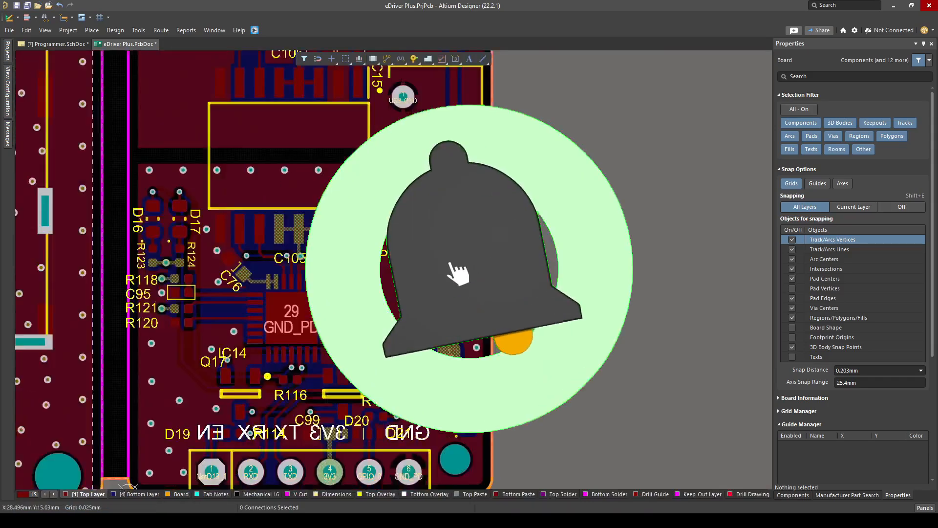
{"action": "scroll", "coordinate": [477, 293], "scroll_direction": "up", "scroll_amount": 2, "text": "ctrl"}
{"action": "left_click", "coordinate": [476, 296]}
{"action": "left_click", "coordinate": [379, 494]}
{"action": "key", "text": "shift+s"}
{"action": "left_click", "coordinate": [403, 313]}
{"action": "left_click", "coordinate": [497, 294], "text": "shift"}
{"action": "key", "text": "ctrl+c"}
{"action": "key", "text": "ctrl+v"}
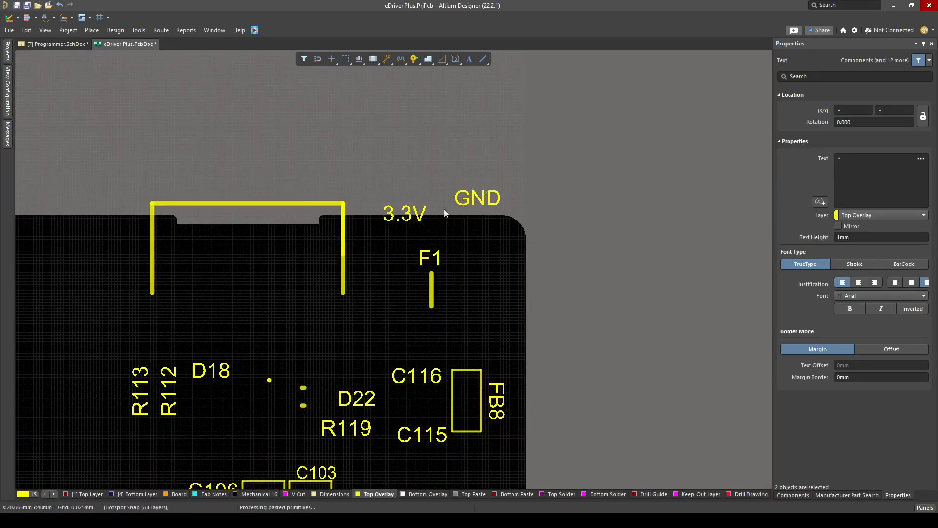
Move the copied GND label above the USB_GND test pad beside F1 and align the tops of both labels
{"action": "scroll", "coordinate": [423, 194], "scroll_direction": "up", "scroll_amount": 5, "text": "ctrl"}
{"action": "key", "text": "shift+s"}
{"action": "left_click_drag", "start_coordinate": [371, 250], "coordinate": [480, 322]}
{"action": "left_click_drag", "start_coordinate": [580, 205], "coordinate": [299, 311]}
{"action": "key", "text": "ctrl+shift+t"}
Change the copied 3.3V label to "5V" and position it above the VBUSS test via
{"action": "left_click", "coordinate": [551, 289]}
{"action": "left_click_drag", "start_coordinate": [844, 158], "coordinate": [803, 167]}
{"action": "type", "text": "5V"}
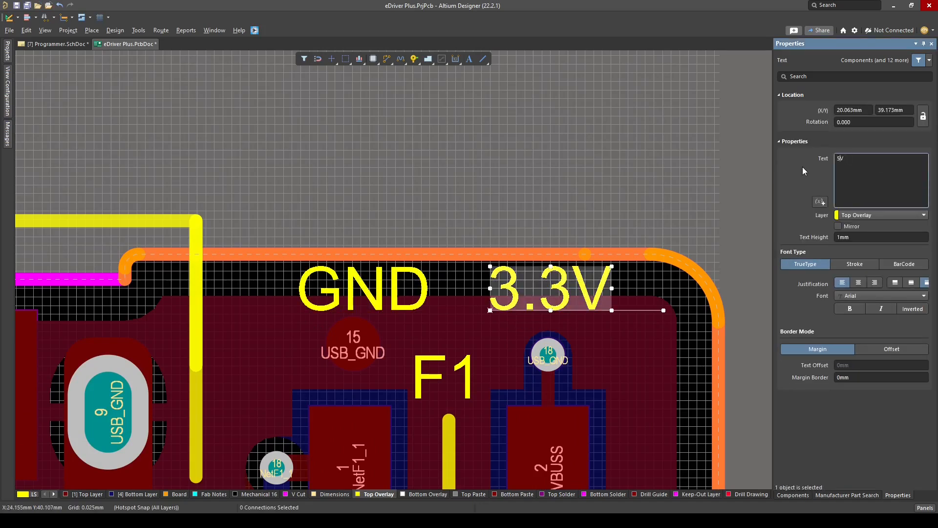
{"action": "right_click_drag", "start_coordinate": [641, 196], "coordinate": [552, 154]}
{"action": "left_click_drag", "start_coordinate": [438, 245], "coordinate": [452, 245]}
{"action": "left_click", "coordinate": [656, 274]}
Examine the new labels and the programmer section in 3D and the Top Layer copper on its own
{"action": "key", "text": "3"}
{"action": "scroll", "coordinate": [505, 297], "scroll_direction": "down", "scroll_amount": 2, "text": "ctrl"}
{"action": "key", "text": "2"}
{"action": "scroll", "coordinate": [482, 264], "scroll_direction": "down", "scroll_amount": 7, "text": "ctrl"}
{"action": "key", "text": "shift+s"}
{"action": "left_click", "coordinate": [86, 493]}
{"action": "key", "text": "3"}
{"action": "key", "text": "2"}
{"action": "scroll", "coordinate": [459, 280], "scroll_direction": "up", "scroll_amount": 6, "text": "ctrl"}
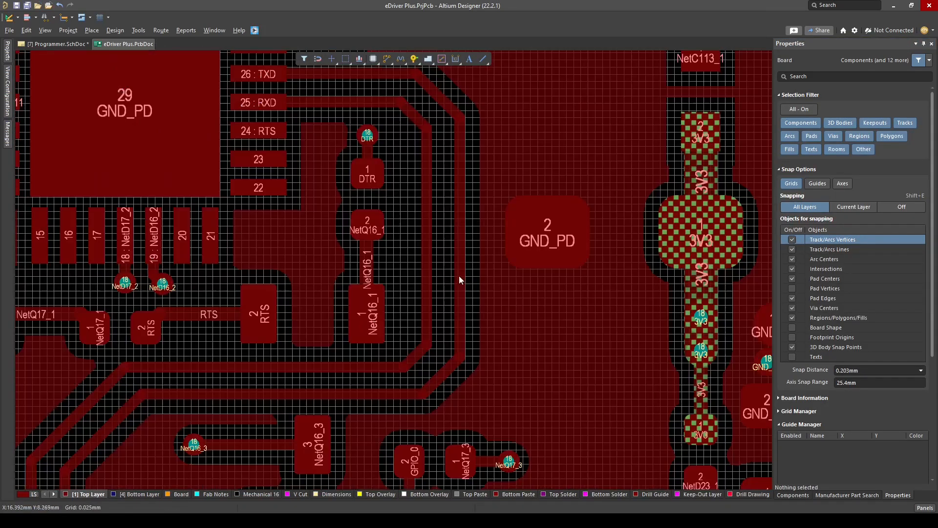
Check the GND_PD polygon on the Top Layer and repour all polygons
{"action": "left_click", "coordinate": [459, 279]}
{"action": "scroll", "coordinate": [439, 247], "scroll_direction": "down", "scroll_amount": 3, "text": "ctrl"}
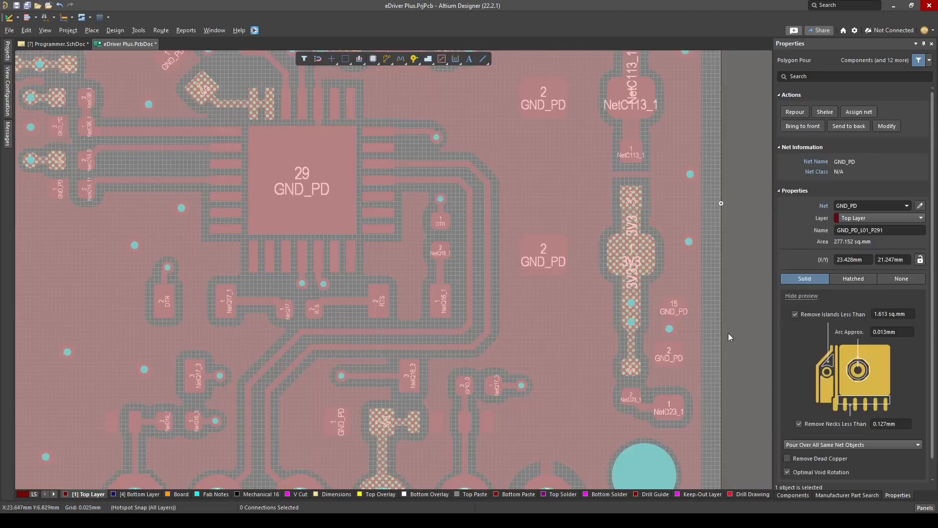
{"action": "key", "text": "t"}
{"action": "key", "text": "g"}
{"action": "key", "text": "a"}
Place copied GND_PD stitching pads between C113 and C114, beside C114's GND_PD pad and next to Q16
{"action": "scroll", "coordinate": [481, 310], "scroll_direction": "down", "scroll_amount": 5, "text": "ctrl"}
{"action": "scroll", "coordinate": [471, 268], "scroll_direction": "up", "scroll_amount": 5, "text": "ctrl"}
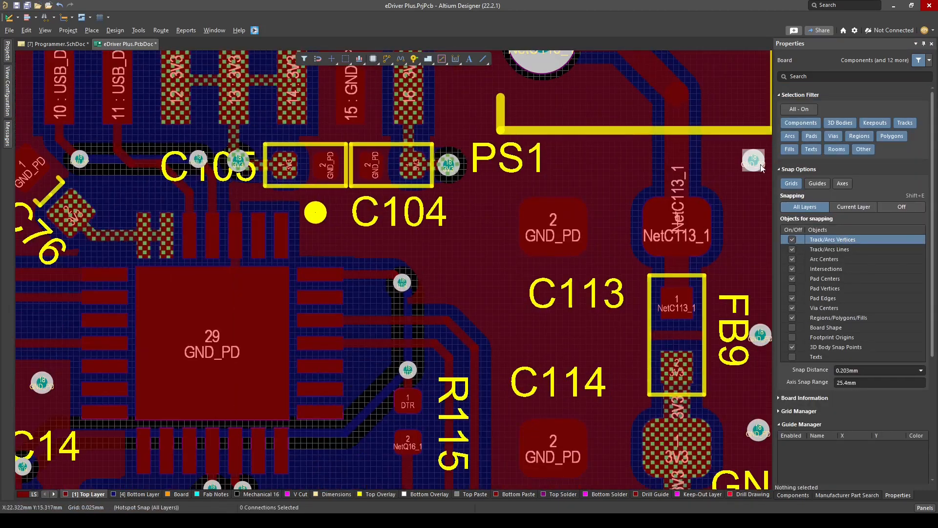
{"action": "left_click", "coordinate": [550, 324]}
{"action": "scroll", "coordinate": [547, 469], "scroll_direction": "up", "scroll_amount": 4, "text": "ctrl"}
{"action": "left_click", "coordinate": [453, 392]}
{"action": "scroll", "coordinate": [454, 274], "scroll_direction": "down", "scroll_amount": 5, "text": "ctrl"}
{"action": "left_click", "coordinate": [476, 149]}
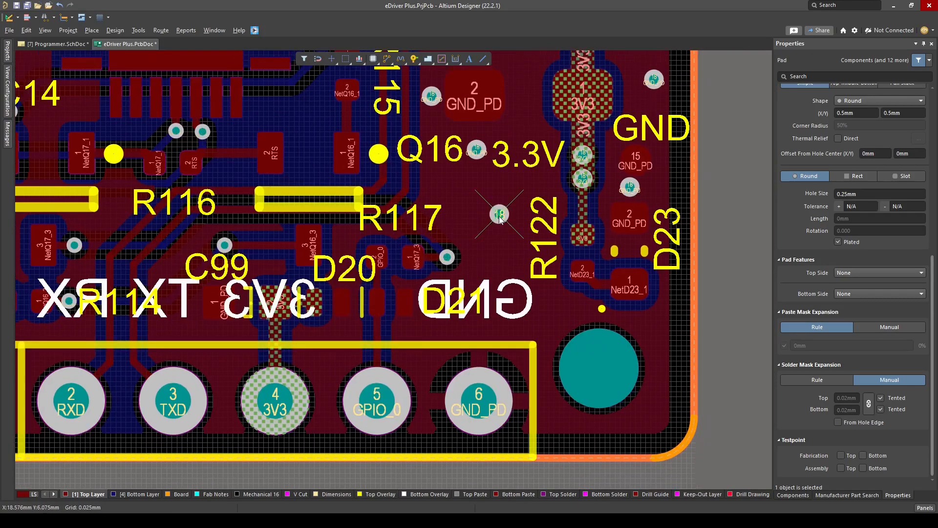
Place GND_PD stitching pads around R117, D20 and D21 and between the header pins
{"action": "scroll", "coordinate": [486, 274], "scroll_direction": "up", "scroll_amount": 2, "text": "ctrl"}
{"action": "left_click", "coordinate": [412, 311]}
{"action": "right_click_drag", "start_coordinate": [302, 347], "coordinate": [382, 297]}
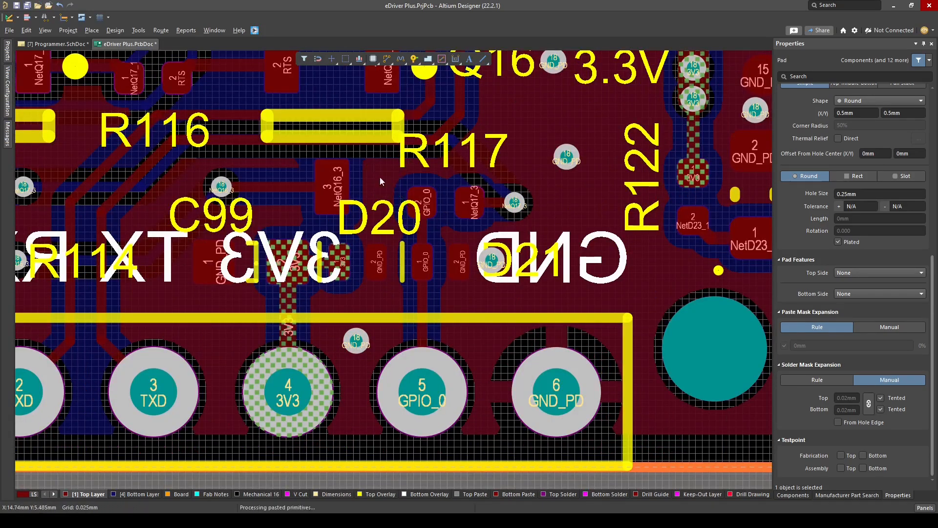
{"action": "left_click", "coordinate": [381, 178]}
{"action": "right_click_drag", "start_coordinate": [184, 285], "coordinate": [322, 272]}
{"action": "left_click", "coordinate": [355, 331]}
{"action": "right_click_drag", "start_coordinate": [356, 331], "coordinate": [512, 294]}
{"action": "scroll", "coordinate": [414, 279], "scroll_direction": "down", "scroll_amount": 4, "text": "ctrl"}
{"action": "left_click", "coordinate": [433, 348]}
{"action": "scroll", "coordinate": [278, 200], "scroll_direction": "up", "scroll_amount": 2, "text": "ctrl"}
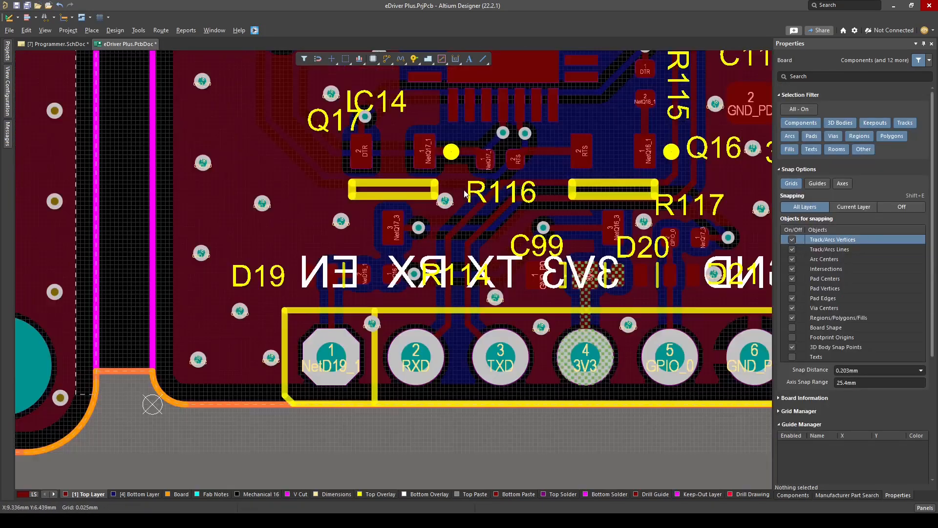
Place GND_PD stitching pads around IC14 and below C104
{"action": "scroll", "coordinate": [358, 72], "scroll_direction": "up", "scroll_amount": 4, "text": "ctrl"}
{"action": "right_click_drag", "start_coordinate": [359, 72], "coordinate": [289, 179]}
{"action": "scroll", "coordinate": [396, 258], "scroll_direction": "down", "scroll_amount": 6, "text": "ctrl"}
{"action": "scroll", "coordinate": [489, 131], "scroll_direction": "up", "scroll_amount": 7, "text": "ctrl"}
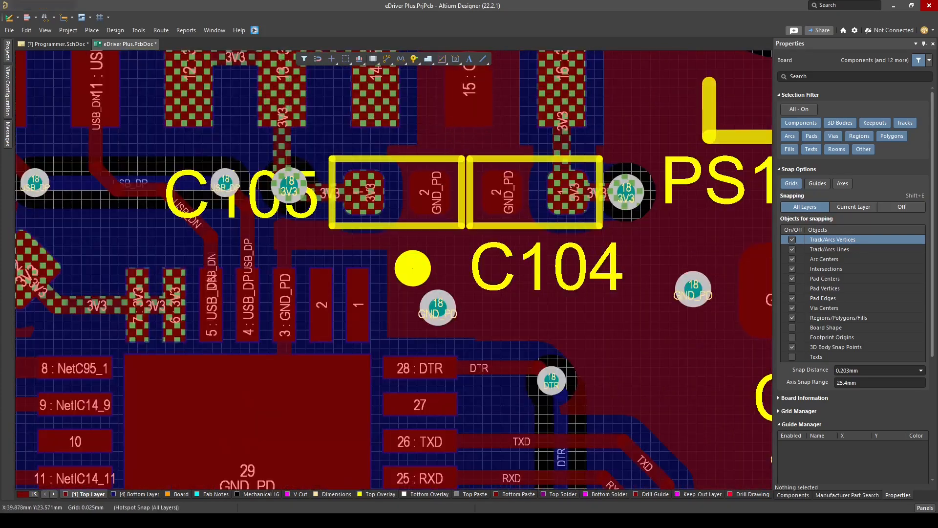
{"action": "left_click", "coordinate": [438, 308]}
{"action": "scroll", "coordinate": [482, 256], "scroll_direction": "up", "scroll_amount": 3, "text": "ctrl"}
{"action": "left_click", "coordinate": [447, 248]}
{"action": "scroll", "coordinate": [433, 310], "scroll_direction": "down", "scroll_amount": 2, "text": "ctrl"}
{"action": "left_click", "coordinate": [386, 334]}
Place further GND_PD stitching pads in the open copper around PS1
{"action": "scroll", "coordinate": [416, 303], "scroll_direction": "down", "scroll_amount": 2, "text": "ctrl"}
{"action": "left_click", "coordinate": [494, 303]}
{"action": "scroll", "coordinate": [479, 283], "scroll_direction": "down", "scroll_amount": 7, "text": "ctrl"}
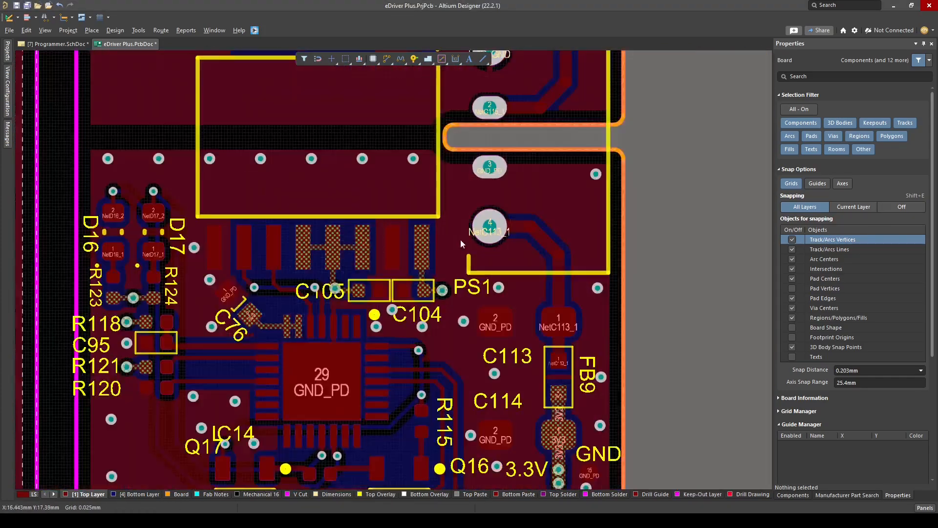
{"action": "scroll", "coordinate": [545, 218], "scroll_direction": "up", "scroll_amount": 4, "text": "ctrl"}
{"action": "left_click", "coordinate": [540, 216]}
{"action": "left_click", "coordinate": [332, 221]}
Copy the row of seven GND_PD stitching pads across the isolation gap and assign the copies to net USB_GND
{"action": "scroll", "coordinate": [322, 239], "scroll_direction": "down", "scroll_amount": 6, "text": "ctrl"}
{"action": "scroll", "coordinate": [286, 355], "scroll_direction": "up", "scroll_amount": 4, "text": "ctrl"}
{"action": "left_click_drag", "start_coordinate": [237, 311], "coordinate": [703, 344]}
{"action": "key", "text": "ctrl+c"}
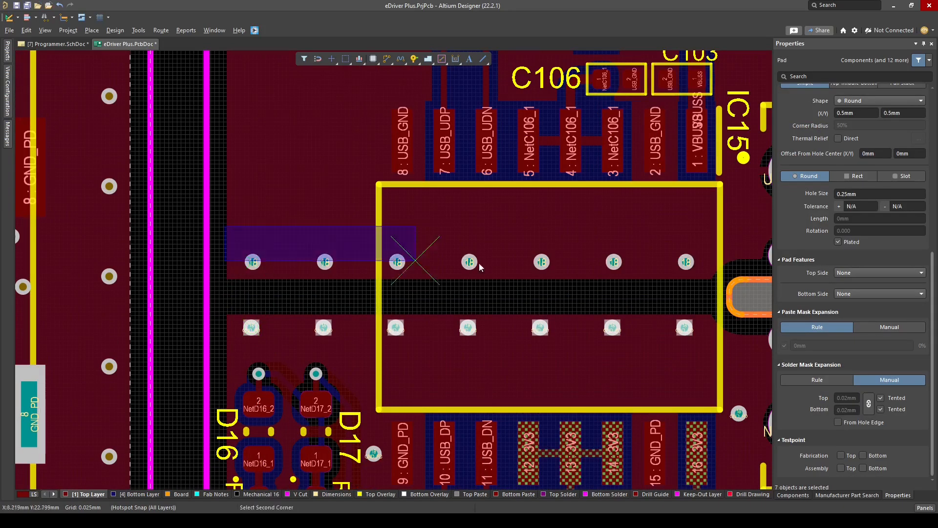
{"action": "left_click_drag", "start_coordinate": [480, 267], "coordinate": [705, 281]}
{"action": "type", "text": "USB_"}
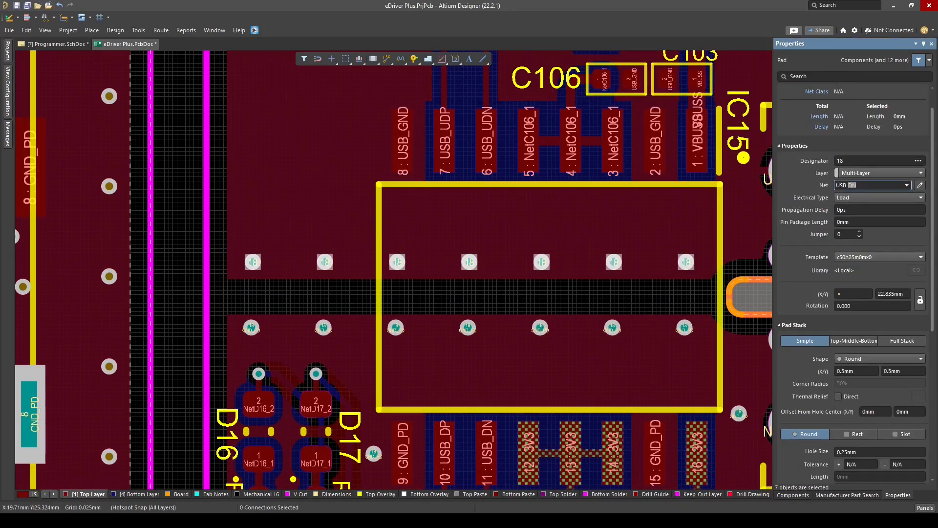
{"action": "type", "text": "GND"}
{"action": "key", "text": "Return"}
Paste a copy of the seven USB_GND pads as a vertical column along the USB section's left board edge
{"action": "key", "text": "ctrl+c"}
{"action": "scroll", "coordinate": [240, 262], "scroll_direction": "up", "scroll_amount": 2, "text": "ctrl"}
{"action": "left_click", "coordinate": [258, 262]}
{"action": "scroll", "coordinate": [391, 293], "scroll_direction": "down", "scroll_amount": 4, "text": "ctrl"}
{"action": "key", "text": "ctrl+v"}
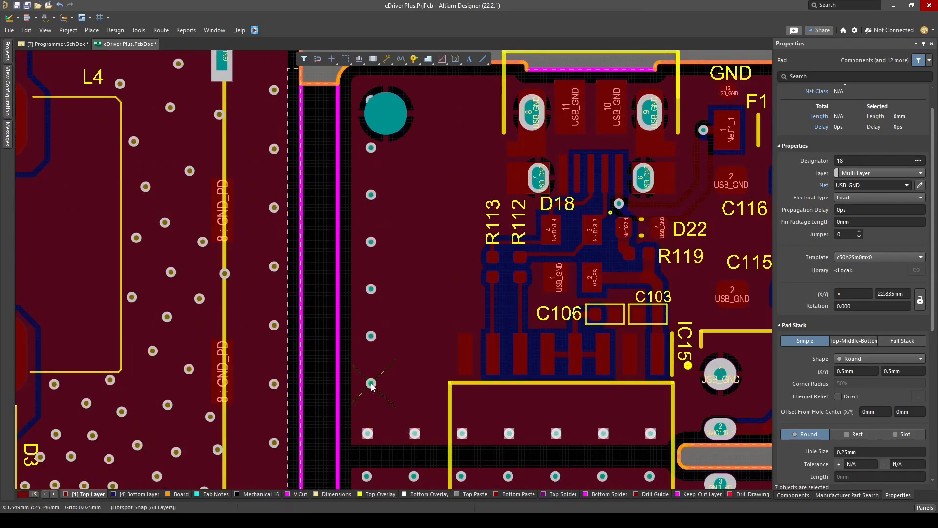
{"action": "scroll", "coordinate": [375, 364], "scroll_direction": "down", "scroll_amount": 1}
{"action": "scroll", "coordinate": [375, 371], "scroll_direction": "up", "scroll_amount": 2}
{"action": "left_click", "coordinate": [368, 423]}
Move the column's uppermost USB_GND pad into the board corner beyond the mounting hole, at X 1.015 mm, Y 38.965 mm
{"action": "scroll", "coordinate": [342, 63], "scroll_direction": "up", "scroll_amount": 5, "text": "ctrl"}
{"action": "left_click_drag", "start_coordinate": [409, 289], "coordinate": [389, 243]}
{"action": "scroll", "coordinate": [450, 100], "scroll_direction": "down", "scroll_amount": 6, "text": "ctrl"}
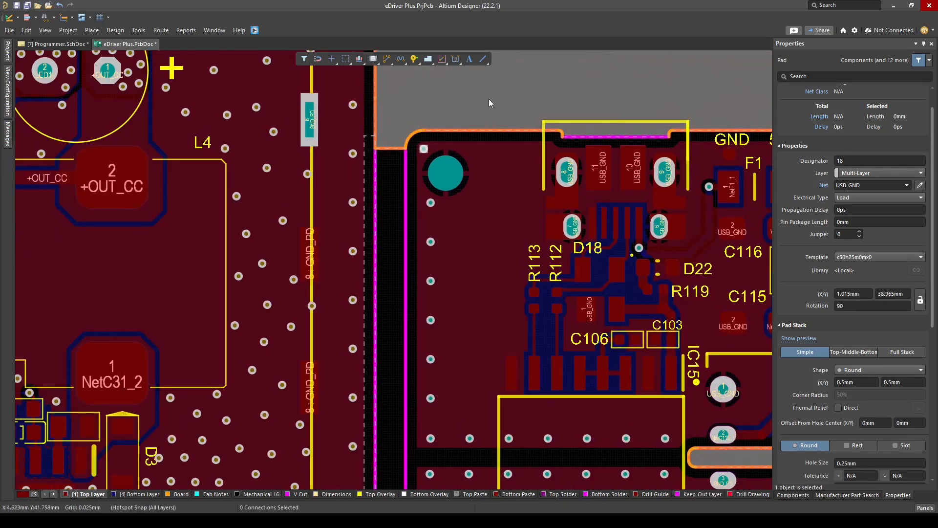
{"action": "left_click", "coordinate": [489, 98]}
Remove the USB_GND net from the 2 mm mounting hole in the USB section's corner
{"action": "scroll", "coordinate": [415, 63], "scroll_direction": "up", "scroll_amount": 3, "text": "ctrl"}
{"action": "left_click", "coordinate": [486, 325]}
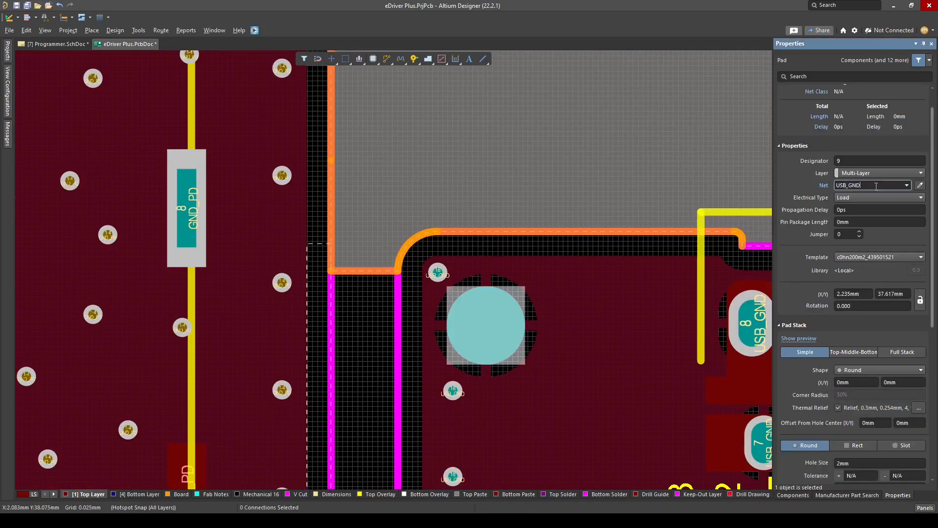
{"action": "double_click", "coordinate": [874, 186]}
{"action": "key", "text": "BackSpace"}
{"action": "key", "text": "Return"}
Place USB_GND stitching pads along the upper board edge and in the copper between the mounting hole and the USB connector
{"action": "left_click", "coordinate": [586, 225]}
{"action": "right_click_drag", "start_coordinate": [586, 225], "coordinate": [490, 193]}
{"action": "left_click", "coordinate": [576, 241]}
{"action": "left_click", "coordinate": [532, 338]}
{"action": "left_click", "coordinate": [468, 391]}
{"action": "scroll", "coordinate": [553, 411], "scroll_direction": "down", "scroll_amount": 1, "text": "ctrl"}
Place staggered USB_GND stitching pads in the open copper beside R113 and down towards IC15
{"action": "right_click_drag", "start_coordinate": [552, 411], "coordinate": [456, 201]}
{"action": "left_click", "coordinate": [441, 243]}
{"action": "left_click", "coordinate": [426, 310]}
{"action": "left_click", "coordinate": [433, 393]}
{"action": "right_click_drag", "start_coordinate": [433, 393], "coordinate": [444, 274]}
{"action": "left_click", "coordinate": [417, 325]}
{"action": "left_click", "coordinate": [371, 356]}
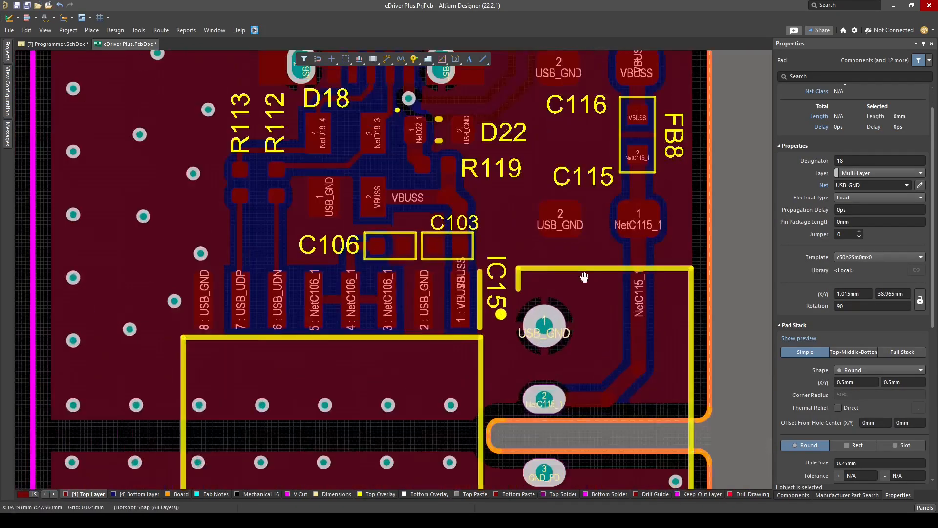
Place USB_GND stitching pads around C115 and C116, beside C103 and near the GND and 5V test points
{"action": "left_click", "coordinate": [480, 245]}
{"action": "left_click", "coordinate": [531, 282]}
{"action": "right_click_drag", "start_coordinate": [528, 197], "coordinate": [521, 366]}
{"action": "scroll", "coordinate": [521, 366], "scroll_direction": "up", "scroll_amount": 1, "text": "ctrl"}
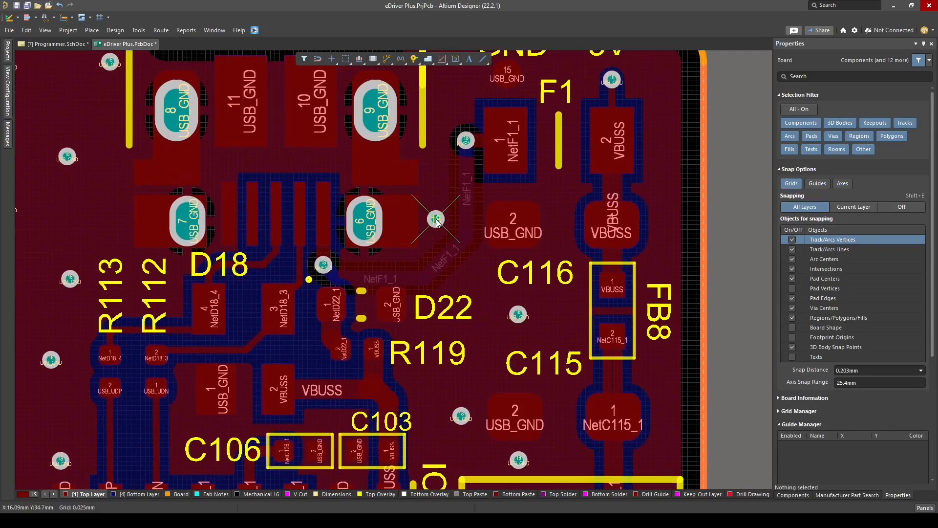
{"action": "right_click_drag", "start_coordinate": [476, 125], "coordinate": [478, 206]}
{"action": "left_click", "coordinate": [560, 151]}
{"action": "left_click", "coordinate": [664, 152]}
{"action": "right_click_drag", "start_coordinate": [663, 152], "coordinate": [588, 121]}
Copy the vertical column of USB_GND pads and paste it along the USB section's right board edge
{"action": "scroll", "coordinate": [588, 121], "scroll_direction": "down", "scroll_amount": 5, "text": "ctrl"}
{"action": "left_click_drag", "start_coordinate": [232, 159], "coordinate": [246, 447]}
{"action": "key", "text": "ctrl+c"}
{"action": "left_click", "coordinate": [240, 434]}
{"action": "key", "text": "ctrl+v"}
{"action": "right_click_drag", "start_coordinate": [663, 420], "coordinate": [576, 414]}
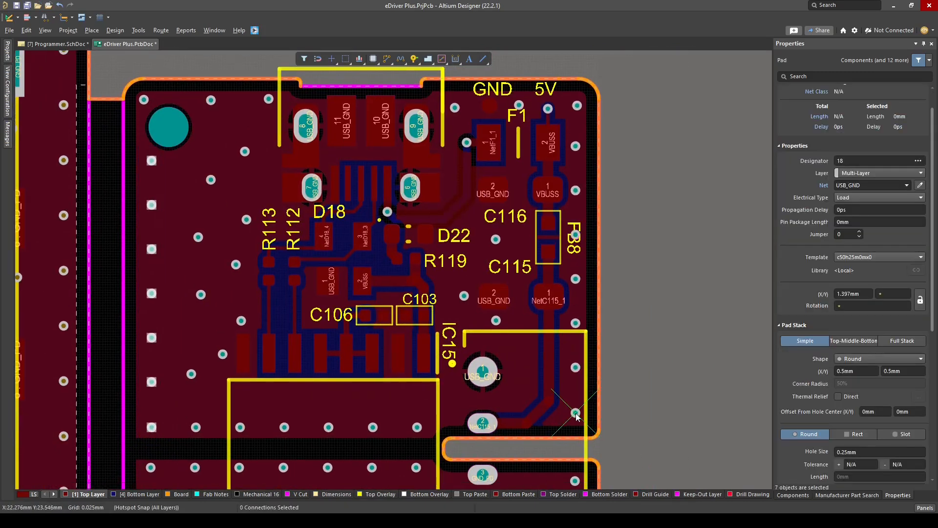
{"action": "left_click", "coordinate": [614, 214]}
{"action": "right_click_drag", "start_coordinate": [613, 214], "coordinate": [562, 213]}
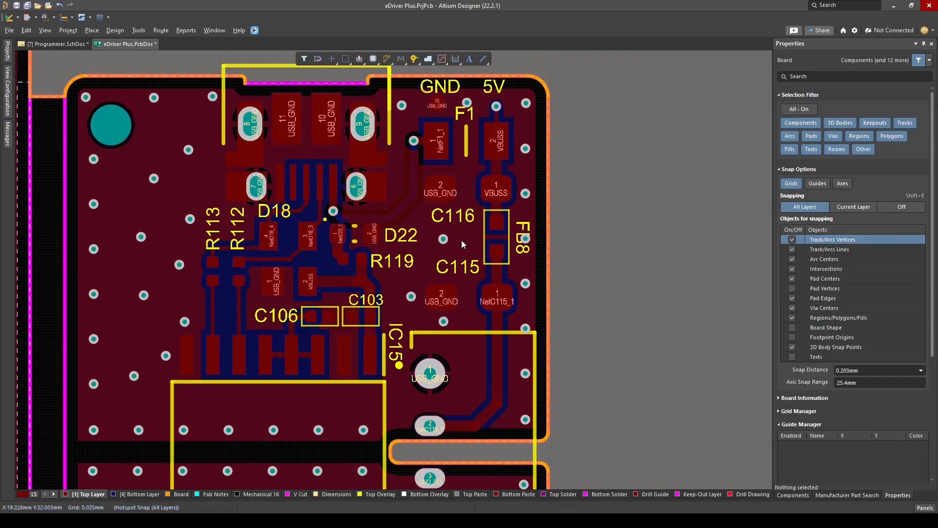
Examine the board's programmer section in the 3D view
{"action": "key", "text": "3"}
{"action": "scroll", "coordinate": [462, 244], "scroll_direction": "down", "scroll_amount": 4, "text": "ctrl"}
{"action": "right_click_drag", "start_coordinate": [538, 279], "coordinate": [645, 254], "text": "shift"}
{"action": "key", "text": "0"}
{"action": "right_click_drag", "start_coordinate": [576, 235], "coordinate": [499, 203]}
{"action": "scroll", "coordinate": [460, 249], "scroll_direction": "up", "scroll_amount": 7, "text": "ctrl"}
{"action": "scroll", "coordinate": [459, 268], "scroll_direction": "down", "scroll_amount": 7, "text": "ctrl"}
{"action": "right_click_drag", "start_coordinate": [503, 307], "coordinate": [505, 355]}
{"action": "scroll", "coordinate": [505, 355], "scroll_direction": "down", "scroll_amount": 1, "text": "ctrl"}
Run the design rule check from the 2D view and locate the violation at the 5V test point
{"action": "key", "text": "2"}
{"action": "key", "text": "t"}
{"action": "key", "text": "d"}
{"action": "key", "text": "r"}
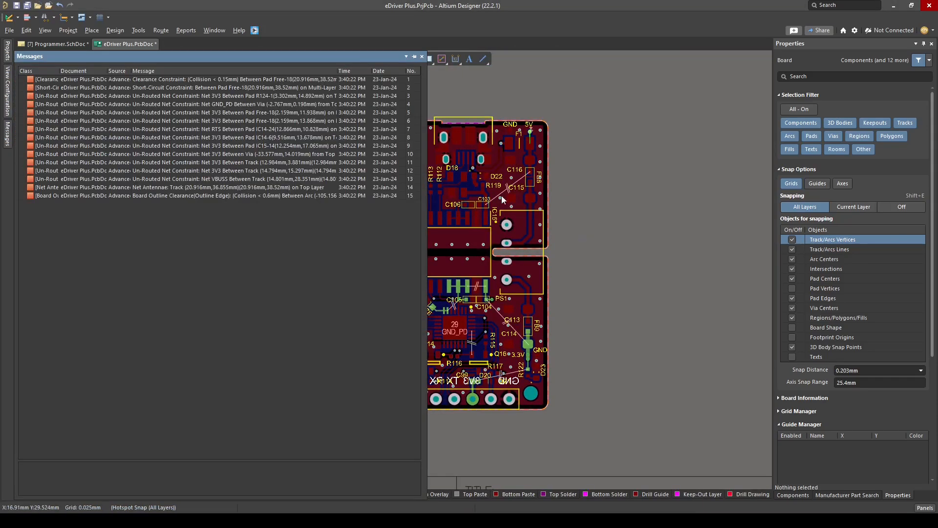
{"action": "scroll", "coordinate": [502, 198], "scroll_direction": "up", "scroll_amount": 7, "text": "ctrl"}
{"action": "right_click_drag", "start_coordinate": [504, 198], "coordinate": [464, 355]}
{"action": "scroll", "coordinate": [578, 96], "scroll_direction": "up", "scroll_amount": 7, "text": "ctrl"}
{"action": "left_click", "coordinate": [530, 264], "text": "ctrl"}
Clear the violation markers and reassign the shorted USB_GND pad at the 5V test point to VBUSS
{"action": "key", "text": "t"}
{"action": "key", "text": "m"}
{"action": "scroll", "coordinate": [536, 293], "scroll_direction": "up", "scroll_amount": 2, "text": "ctrl"}
{"action": "left_click", "coordinate": [523, 211], "text": "ctrl"}
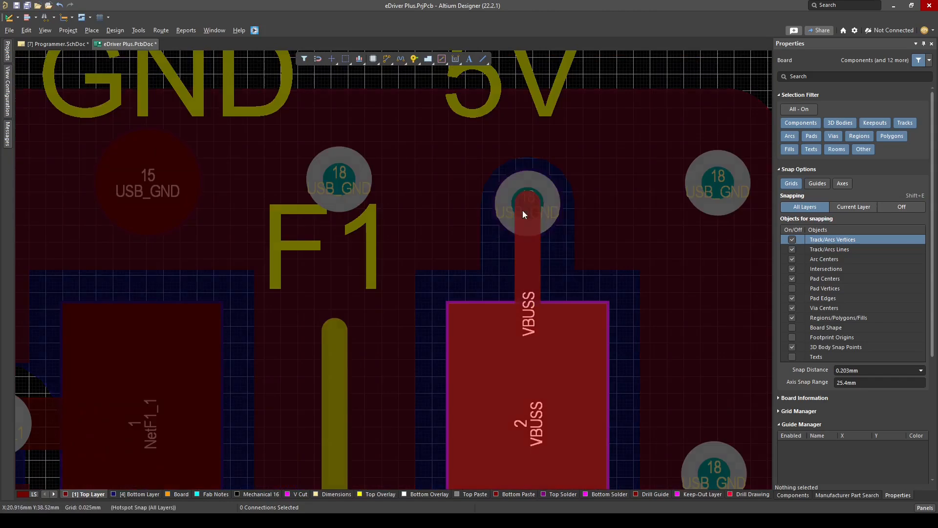
{"action": "left_click", "coordinate": [528, 203]}
Place VBUSS through pads on the track between F1 and C116 and on the VBUSS pad above C106
{"action": "scroll", "coordinate": [528, 203], "scroll_direction": "down", "scroll_amount": 7, "text": "ctrl"}
{"action": "right_click_drag", "start_coordinate": [533, 216], "coordinate": [440, 331]}
{"action": "key", "text": "shift+s"}
{"action": "scroll", "coordinate": [567, 226], "scroll_direction": "up", "scroll_amount": 2, "text": "ctrl"}
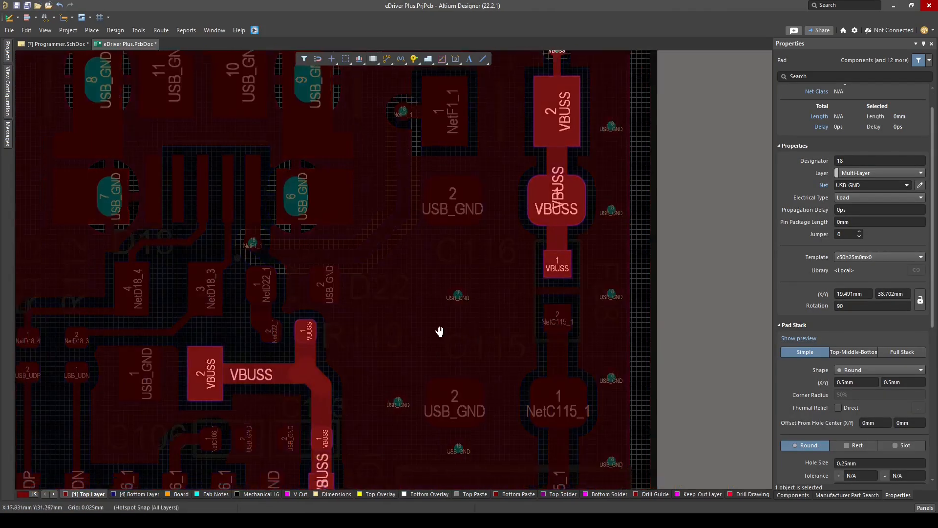
{"action": "key", "text": "ctrl+v"}
{"action": "scroll", "coordinate": [585, 143], "scroll_direction": "up", "scroll_amount": 3, "text": "ctrl"}
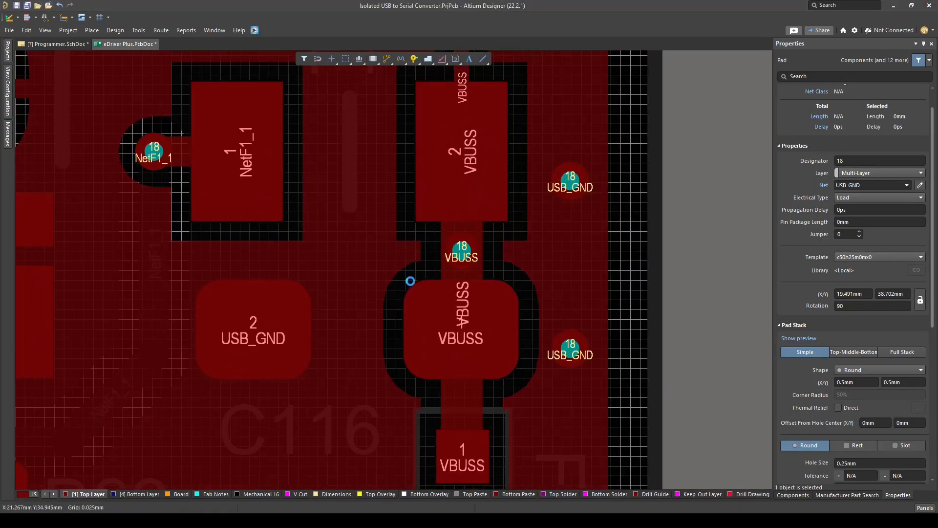
{"action": "scroll", "coordinate": [462, 250], "scroll_direction": "down", "scroll_amount": 4, "text": "ctrl"}
{"action": "scroll", "coordinate": [373, 318], "scroll_direction": "up", "scroll_amount": 5, "text": "ctrl"}
{"action": "left_click", "coordinate": [373, 318]}
{"action": "scroll", "coordinate": [168, 293], "scroll_direction": "down", "scroll_amount": 6, "text": "ctrl"}
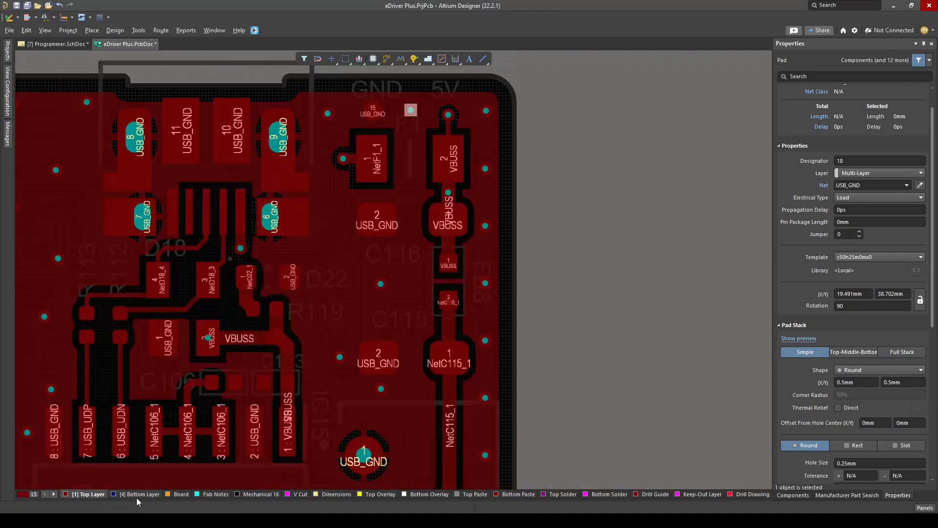
Route a VBUSS track on the Bottom Layer between the two new through pads
{"action": "left_click", "coordinate": [138, 496]}
{"action": "scroll", "coordinate": [149, 257], "scroll_direction": "up", "scroll_amount": 3, "text": "ctrl"}
{"action": "left_click", "coordinate": [241, 342], "text": "ctrl"}
{"action": "key", "text": "ctrl+w"}
{"action": "left_click", "coordinate": [241, 343]}
{"action": "scroll", "coordinate": [442, 403], "scroll_direction": "up", "scroll_amount": 4, "text": "ctrl"}
{"action": "left_click_drag", "start_coordinate": [440, 350], "coordinate": [453, 366]}
Place a USB_GND stitching pad on the Top Layer between the D22 and R119 labels
{"action": "left_click", "coordinate": [87, 494]}
{"action": "scroll", "coordinate": [362, 350], "scroll_direction": "down", "scroll_amount": 6, "text": "ctrl"}
{"action": "scroll", "coordinate": [352, 261], "scroll_direction": "up", "scroll_amount": 2, "text": "ctrl"}
{"action": "key", "text": "shift+s"}
{"action": "key", "text": "ctrl+v"}
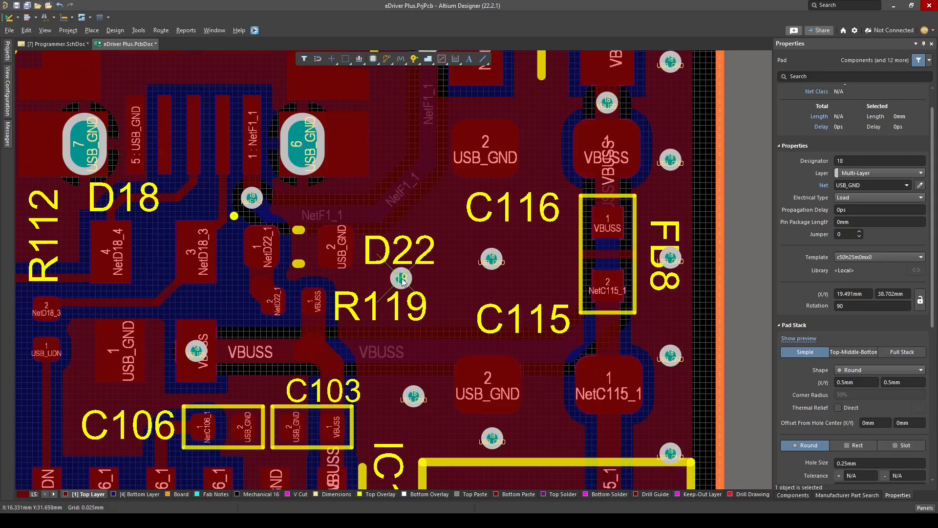
{"action": "left_click", "coordinate": [401, 278]}
Rerun the design rule check on the board and close its message list
{"action": "scroll", "coordinate": [402, 279], "scroll_direction": "down", "scroll_amount": 8, "text": "ctrl"}
{"action": "key", "text": "shift+s"}
{"action": "scroll", "coordinate": [511, 298], "scroll_direction": "up", "scroll_amount": 4, "text": "ctrl"}
{"action": "key", "text": "t"}
{"action": "key", "text": "d"}
{"action": "key", "text": "r"}
{"action": "left_click", "coordinate": [423, 56]}
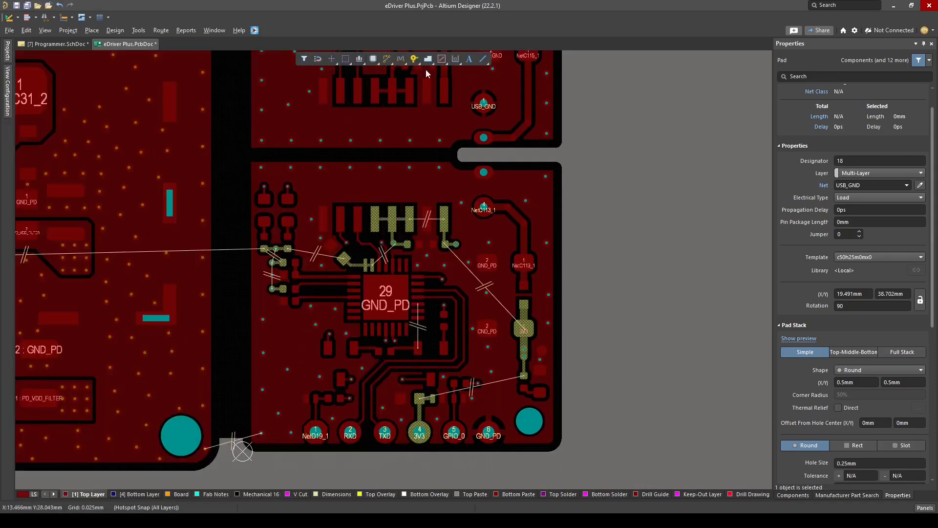
Assign the Layer 3 polygon beneath the GND_PD section to net 3V3 and repour it
{"action": "scroll", "coordinate": [470, 270], "scroll_direction": "up", "scroll_amount": 2, "text": "ctrl"}
{"action": "left_click", "coordinate": [433, 230], "text": "ctrl"}
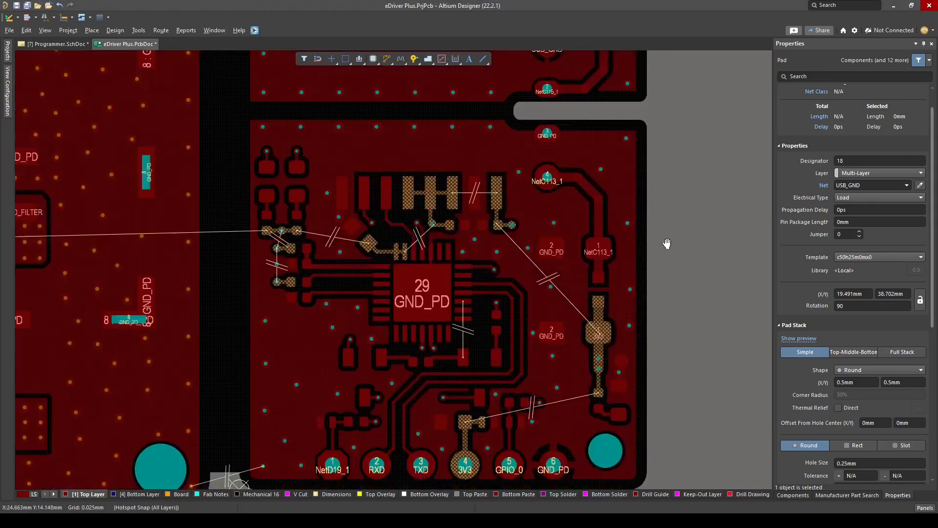
{"action": "right_click_drag", "start_coordinate": [666, 243], "coordinate": [638, 231]}
{"action": "left_click", "coordinate": [179, 494]}
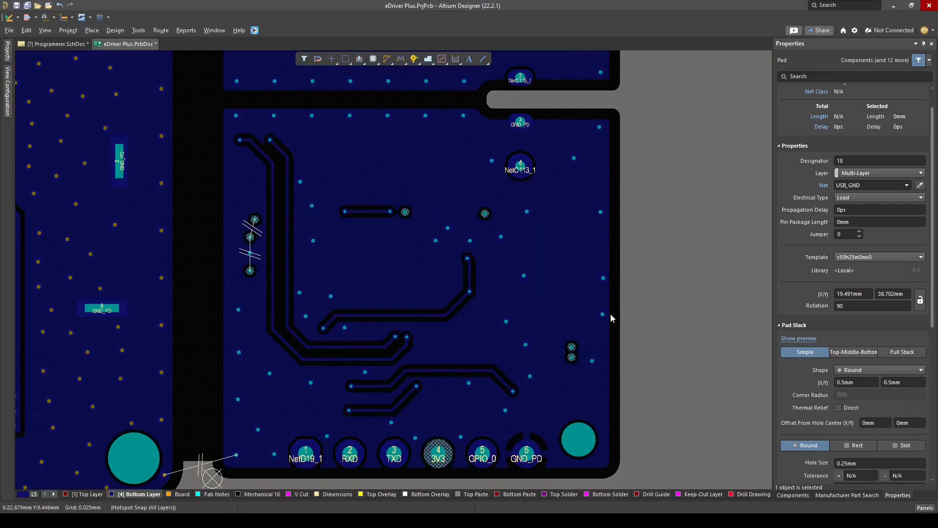
{"action": "left_click", "coordinate": [87, 494]}
{"action": "scroll", "coordinate": [538, 244], "scroll_direction": "up", "scroll_amount": 1, "text": "ctrl"}
{"action": "left_click", "coordinate": [131, 494]}
{"action": "left_click", "coordinate": [552, 235]}
{"action": "left_click", "coordinate": [880, 206]}
{"action": "type", "text": "3V3"}
{"action": "key", "text": "Return"}
{"action": "left_click", "coordinate": [917, 90]}
Reshape the 3V3 polygon on Layer 3 by pulling its edges inward from the isolation gap and board edge
{"action": "scroll", "coordinate": [705, 252], "scroll_direction": "down", "scroll_amount": 1, "text": "ctrl"}
{"action": "left_click", "coordinate": [669, 186]}
{"action": "scroll", "coordinate": [647, 228], "scroll_direction": "down", "scroll_amount": 1, "text": "ctrl"}
{"action": "left_click_drag", "start_coordinate": [489, 159], "coordinate": [489, 173]}
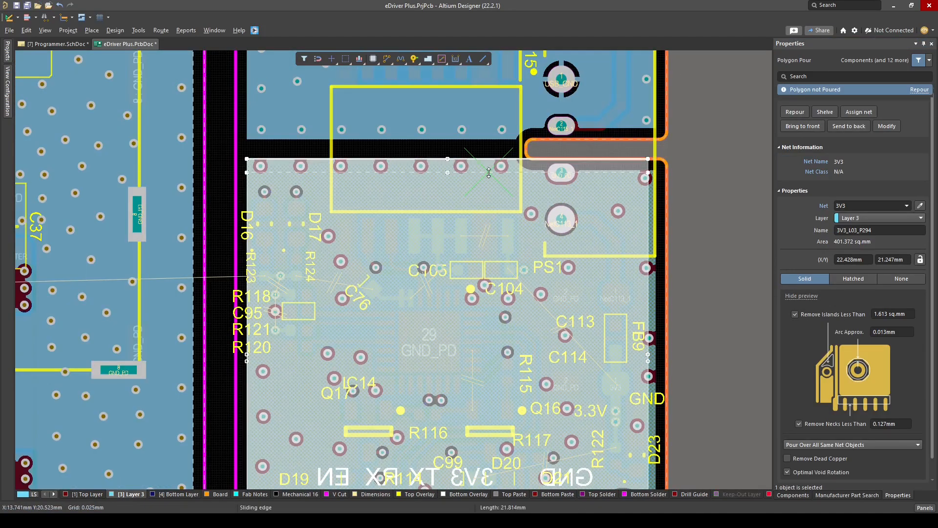
{"action": "left_click_drag", "start_coordinate": [246, 293], "coordinate": [259, 293]}
{"action": "scroll", "coordinate": [489, 296], "scroll_direction": "down", "scroll_amount": 1, "text": "ctrl"}
{"action": "scroll", "coordinate": [482, 391], "scroll_direction": "up", "scroll_amount": 2, "text": "ctrl"}
{"action": "left_click_drag", "start_coordinate": [481, 398], "coordinate": [488, 388]}
{"action": "scroll", "coordinate": [482, 384], "scroll_direction": "up", "scroll_amount": 2, "text": "ctrl"}
{"action": "scroll", "coordinate": [520, 352], "scroll_direction": "down", "scroll_amount": 3, "text": "ctrl"}
{"action": "left_click", "coordinate": [474, 436]}
{"action": "scroll", "coordinate": [474, 436], "scroll_direction": "down", "scroll_amount": 2, "text": "ctrl"}
{"action": "key", "text": "shift+s"}
{"action": "scroll", "coordinate": [621, 352], "scroll_direction": "up", "scroll_amount": 2, "text": "ctrl"}
Place a GND_PD stitching pad on the copper just above IC15's pin 15
{"action": "left_click", "coordinate": [87, 494]}
{"action": "scroll", "coordinate": [319, 227], "scroll_direction": "up", "scroll_amount": 3, "text": "ctrl"}
{"action": "right_click_drag", "start_coordinate": [267, 288], "coordinate": [373, 390]}
{"action": "scroll", "coordinate": [453, 215], "scroll_direction": "up", "scroll_amount": 2, "text": "ctrl"}
{"action": "key", "text": "shift+s"}
{"action": "scroll", "coordinate": [453, 215], "scroll_direction": "down", "scroll_amount": 6, "text": "ctrl"}
{"action": "scroll", "coordinate": [412, 251], "scroll_direction": "up", "scroll_amount": 6, "text": "ctrl"}
{"action": "key", "text": "shift+s"}
{"action": "key", "text": "ctrl+v"}
{"action": "left_click", "coordinate": [439, 210]}
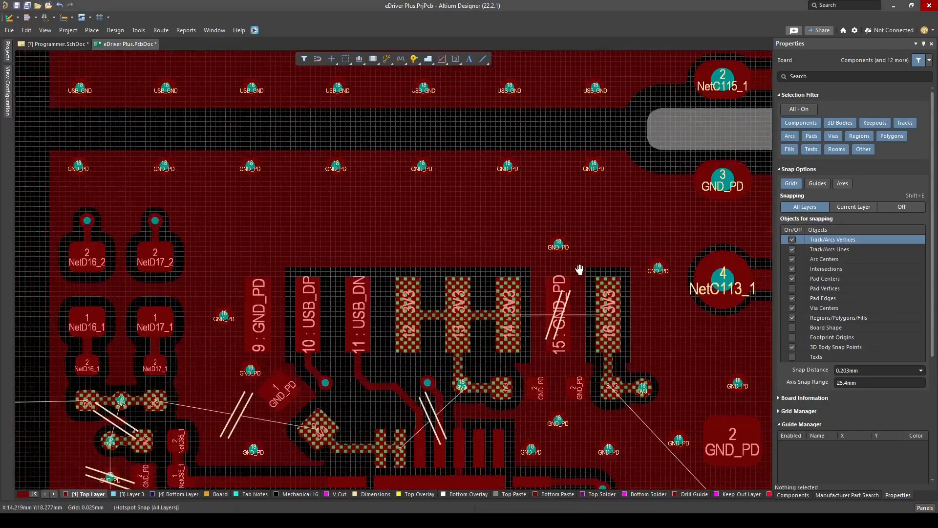
Copy the GND_PD pad above IC15's pin 15 to the copper above pin 9
{"action": "left_click_drag", "start_coordinate": [147, 136], "coordinate": [547, 193]}
{"action": "key", "text": "ctrl+c"}
{"action": "left_click", "coordinate": [523, 169]}
{"action": "scroll", "coordinate": [494, 239], "scroll_direction": "down", "scroll_amount": 3, "text": "ctrl"}
{"action": "scroll", "coordinate": [488, 201], "scroll_direction": "up", "scroll_amount": 3, "text": "ctrl"}
{"action": "scroll", "coordinate": [606, 318], "scroll_direction": "up", "scroll_amount": 2, "text": "ctrl"}
{"action": "left_click", "coordinate": [673, 292]}
{"action": "key", "text": "ctrl+c"}
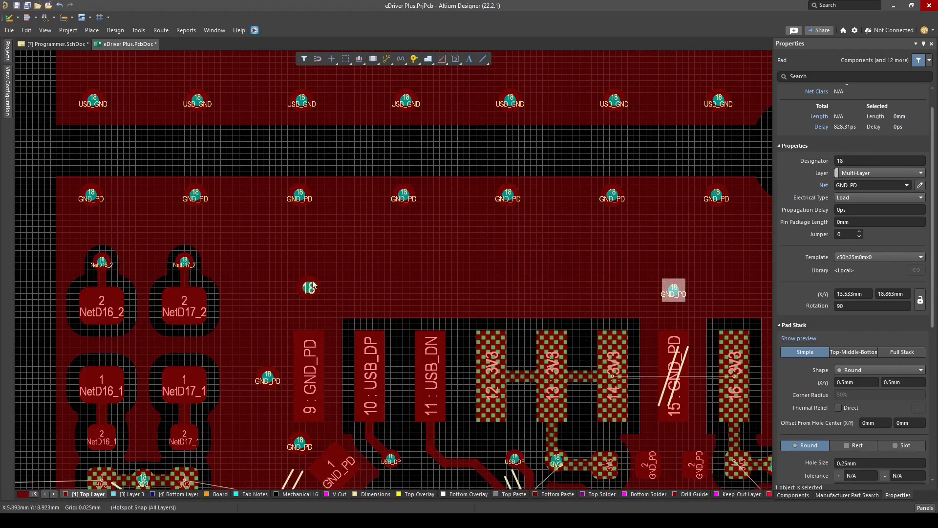
Rerun the design rule check and highlight the 3V3 net to inspect its unrouted connections around IC14
{"action": "scroll", "coordinate": [345, 230], "scroll_direction": "down", "scroll_amount": 3, "text": "ctrl"}
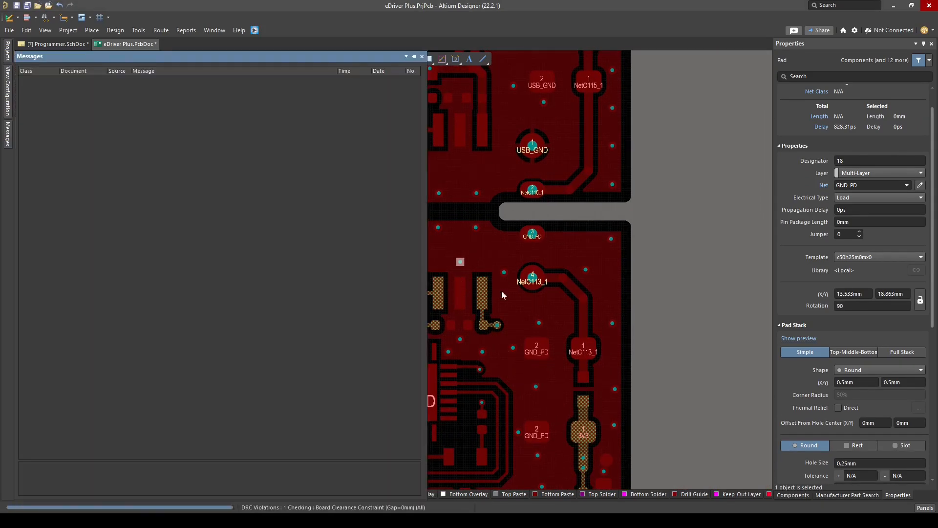
{"action": "scroll", "coordinate": [503, 336], "scroll_direction": "up", "scroll_amount": 2, "text": "ctrl"}
{"action": "left_click", "coordinate": [502, 336], "text": "ctrl"}
{"action": "scroll", "coordinate": [503, 312], "scroll_direction": "up", "scroll_amount": 1, "text": "ctrl"}
{"action": "scroll", "coordinate": [399, 262], "scroll_direction": "up", "scroll_amount": 3, "text": "ctrl"}
{"action": "left_click", "coordinate": [499, 245], "text": "ctrl"}
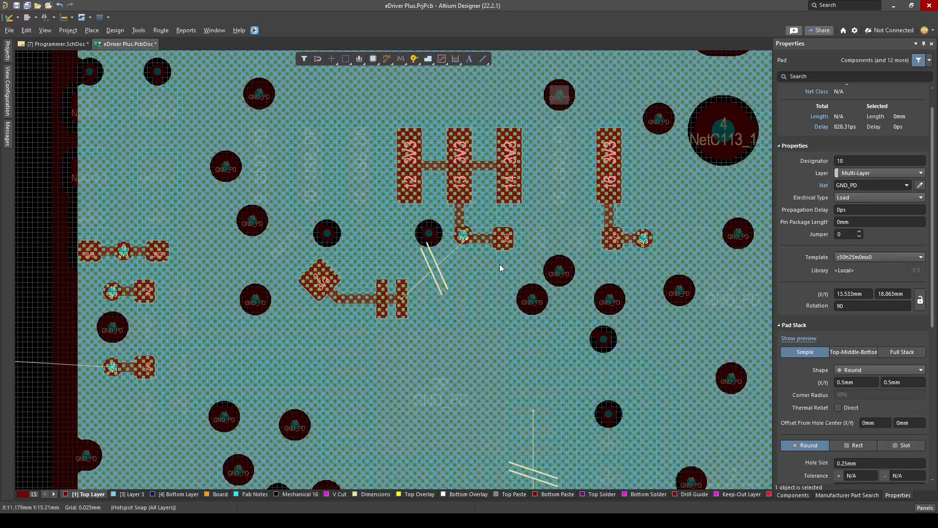
Clear the net highlight and route RTS on the Top Layer from IC14's pin 24 to the RTS pad below with a 0.25 mm track
{"action": "key", "text": "shift+c"}
{"action": "scroll", "coordinate": [325, 297], "scroll_direction": "up", "scroll_amount": 3, "text": "ctrl"}
{"action": "left_click", "coordinate": [350, 313]}
{"action": "right_click_drag", "start_coordinate": [178, 415], "coordinate": [247, 430]}
{"action": "key", "text": "shift+s"}
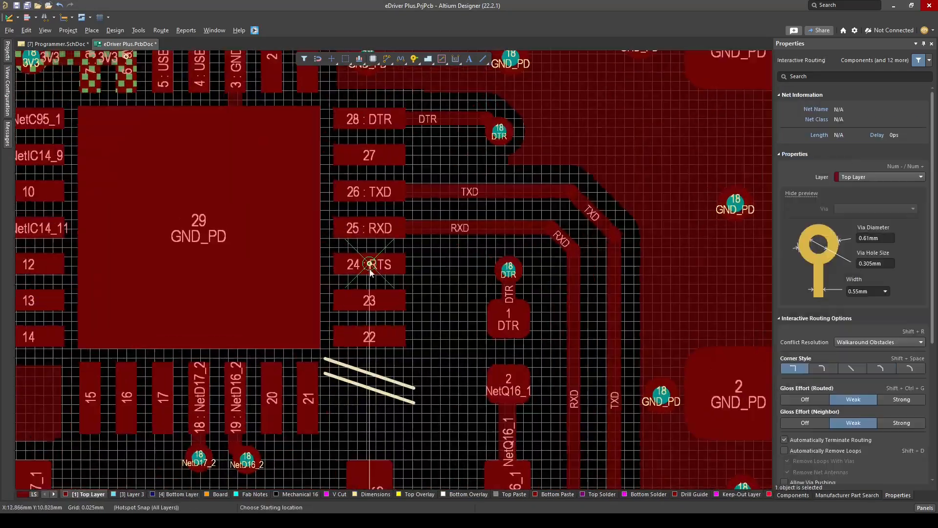
{"action": "key", "text": "Tab"}
{"action": "type", "text": ".25"}
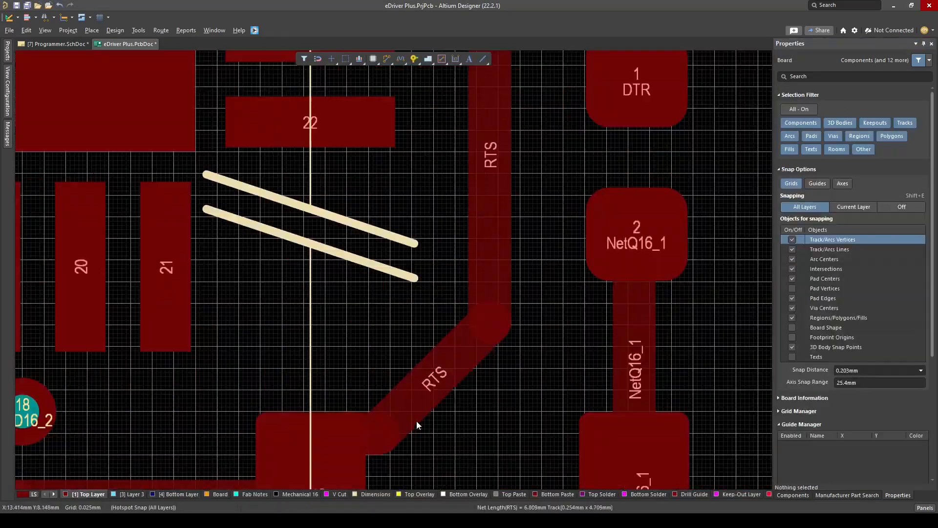
{"action": "scroll", "coordinate": [414, 430], "scroll_direction": "down", "scroll_amount": 5, "text": "ctrl"}
{"action": "scroll", "coordinate": [413, 277], "scroll_direction": "up", "scroll_amount": 3, "text": "ctrl"}
{"action": "scroll", "coordinate": [522, 321], "scroll_direction": "up", "scroll_amount": 2, "text": "ctrl"}
{"action": "right_click_drag", "start_coordinate": [522, 321], "coordinate": [480, 332]}
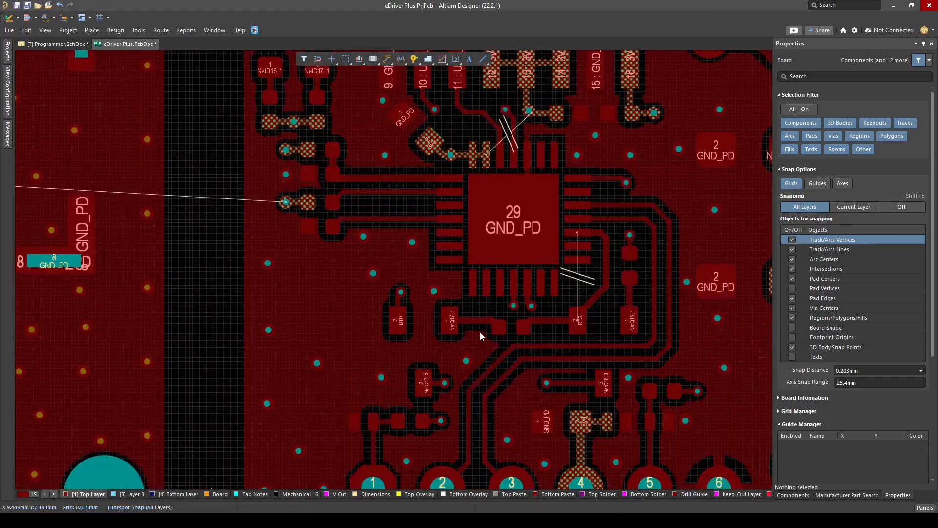
Reposition the four stacked designators from R113 and C95 down to R120 together beside their components near the isolation gap
{"action": "scroll", "coordinate": [489, 274], "scroll_direction": "down", "scroll_amount": 4, "text": "ctrl"}
{"action": "right_click_drag", "start_coordinate": [481, 256], "coordinate": [533, 259]}
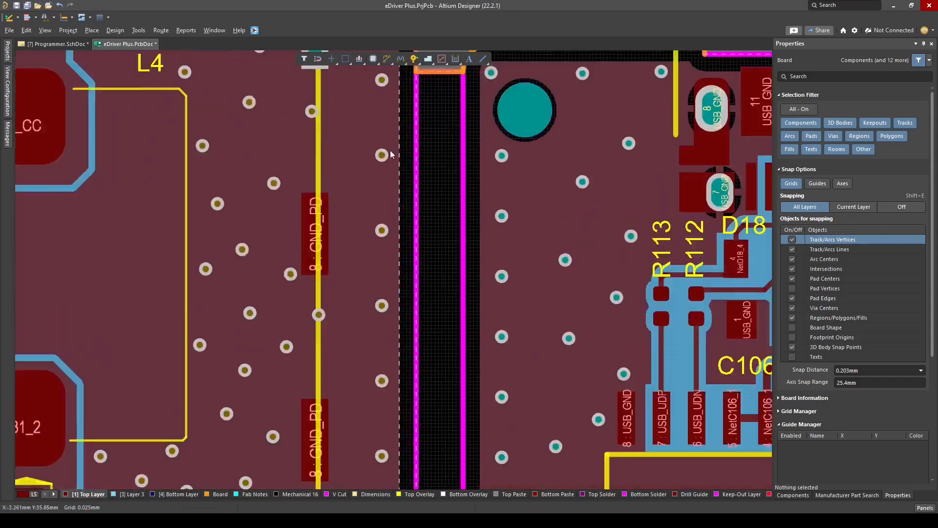
{"action": "scroll", "coordinate": [390, 152], "scroll_direction": "down", "scroll_amount": 4, "text": "ctrl"}
{"action": "scroll", "coordinate": [482, 349], "scroll_direction": "up", "scroll_amount": 6, "text": "ctrl"}
{"action": "right_click_drag", "start_coordinate": [400, 176], "coordinate": [379, 226]}
{"action": "left_click_drag", "start_coordinate": [375, 223], "coordinate": [484, 395]}
{"action": "left_click_drag", "start_coordinate": [428, 245], "coordinate": [452, 245]}
{"action": "left_click", "coordinate": [351, 127]}
{"action": "scroll", "coordinate": [351, 127], "scroll_direction": "down", "scroll_amount": 1, "text": "ctrl"}
{"action": "right_click_drag", "start_coordinate": [350, 127], "coordinate": [355, 303]}
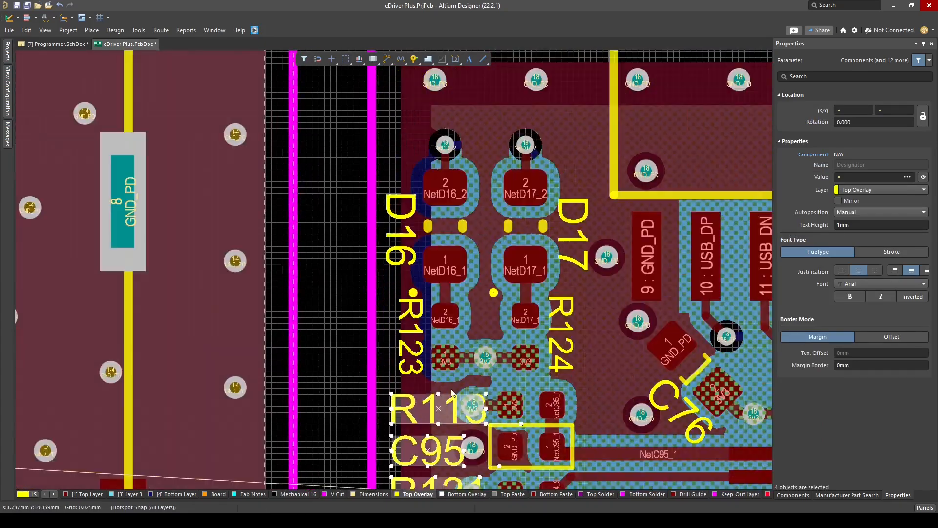
Check the designator placement around IC14 and IC15 by comparing the programmer section's 3D and 2D views
{"action": "scroll", "coordinate": [353, 320], "scroll_direction": "down", "scroll_amount": 6, "text": "ctrl"}
{"action": "key", "text": "3"}
{"action": "key", "text": "2"}
{"action": "scroll", "coordinate": [492, 319], "scroll_direction": "up", "scroll_amount": 4, "text": "ctrl"}
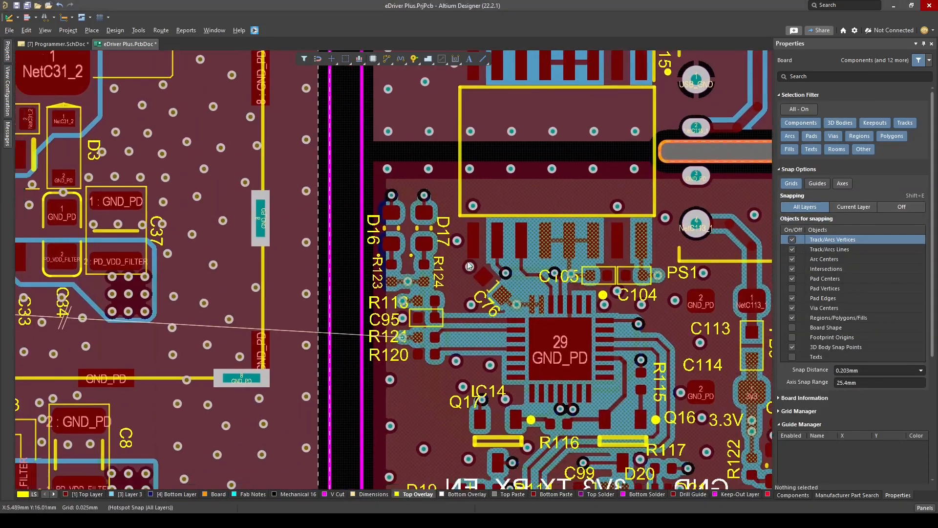
{"action": "key", "text": "3"}
{"action": "scroll", "coordinate": [356, 273], "scroll_direction": "down", "scroll_amount": 5, "text": "ctrl"}
{"action": "key", "text": "2"}
{"action": "scroll", "coordinate": [358, 321], "scroll_direction": "up", "scroll_amount": 2, "text": "ctrl"}
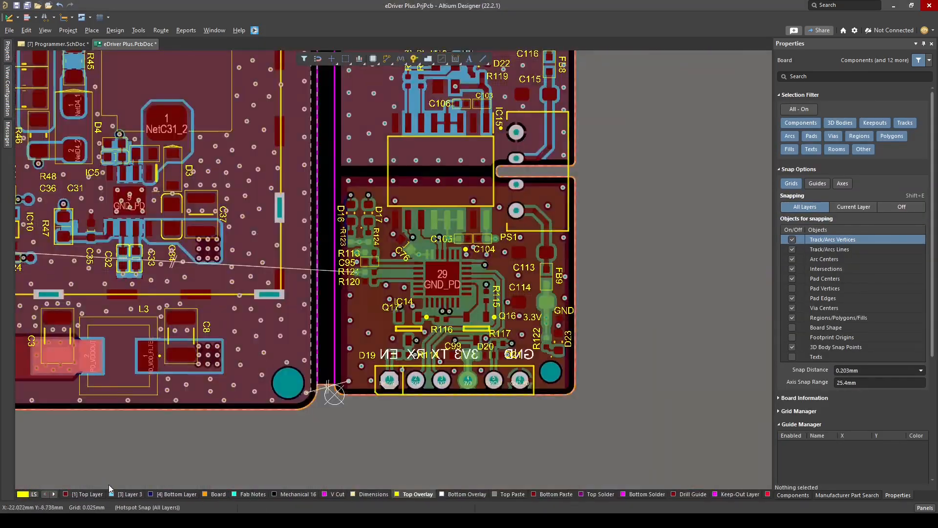
Examine the Top Layer copper, routing and stitching pads around IC14 and the header in single-layer view, including the flipped board
{"action": "left_click", "coordinate": [87, 494]}
{"action": "key", "text": "shift+s"}
{"action": "scroll", "coordinate": [453, 315], "scroll_direction": "up", "scroll_amount": 4, "text": "ctrl"}
{"action": "key", "text": "3"}
{"action": "scroll", "coordinate": [433, 336], "scroll_direction": "down", "scroll_amount": 1, "text": "ctrl"}
{"action": "scroll", "coordinate": [433, 336], "scroll_direction": "up", "scroll_amount": 1, "text": "ctrl"}
{"action": "key", "text": "2"}
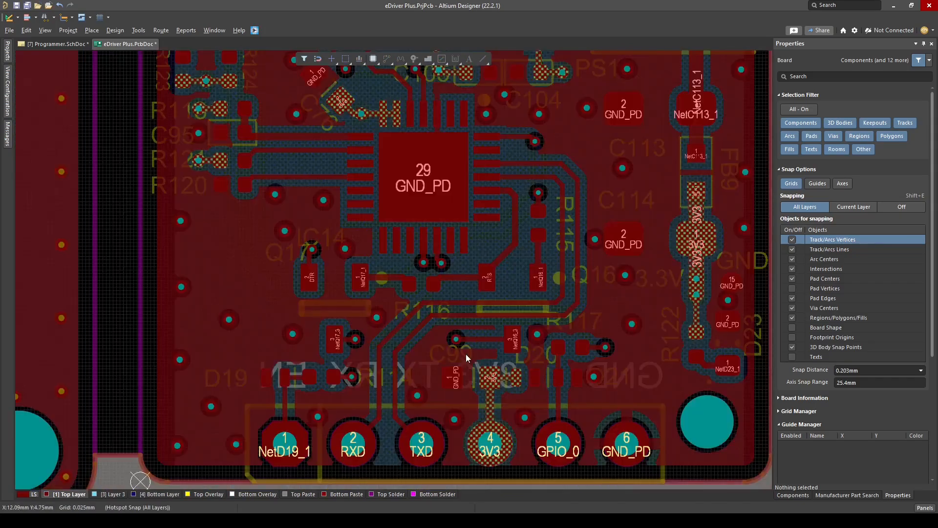
{"action": "key", "text": "2"}
{"action": "scroll", "coordinate": [474, 360], "scroll_direction": "up", "scroll_amount": 4, "text": "ctrl"}
{"action": "scroll", "coordinate": [480, 367], "scroll_direction": "down", "scroll_amount": 1, "text": "ctrl"}
{"action": "scroll", "coordinate": [443, 374], "scroll_direction": "down", "scroll_amount": 3, "text": "ctrl"}
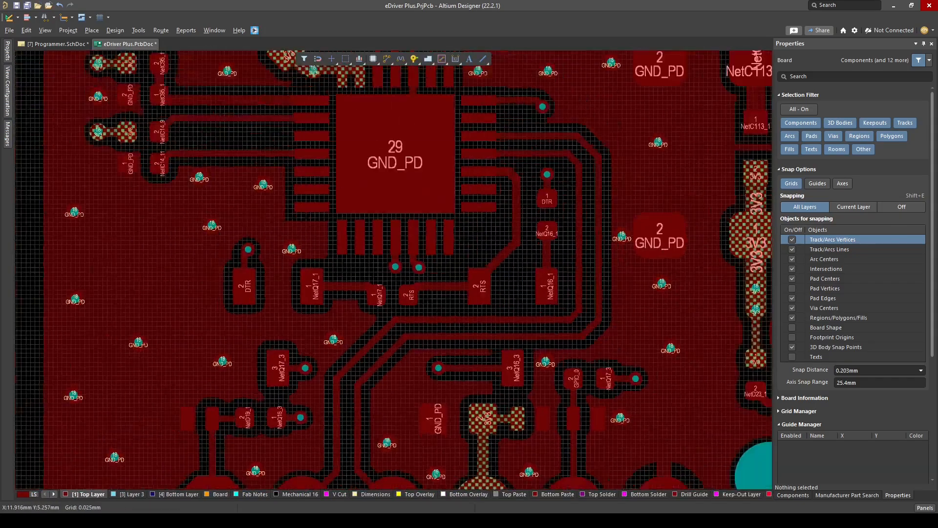
{"action": "key", "text": "ctrl+f"}
{"action": "key", "text": "ctrl+f"}
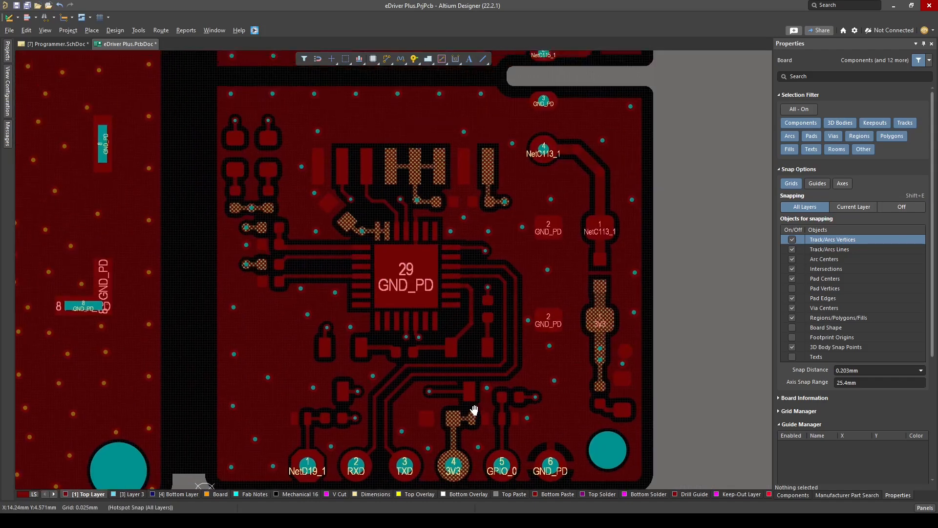
Review the programmer section and the complete board assembly in 3D
{"action": "key", "text": "3"}
{"action": "scroll", "coordinate": [511, 391], "scroll_direction": "up", "scroll_amount": 2, "text": "ctrl"}
{"action": "scroll", "coordinate": [501, 360], "scroll_direction": "down", "scroll_amount": 1, "text": "ctrl"}
{"action": "scroll", "coordinate": [501, 360], "scroll_direction": "down", "scroll_amount": 1, "text": "ctrl"}
{"action": "right_click_drag", "start_coordinate": [516, 224], "coordinate": [490, 283]}
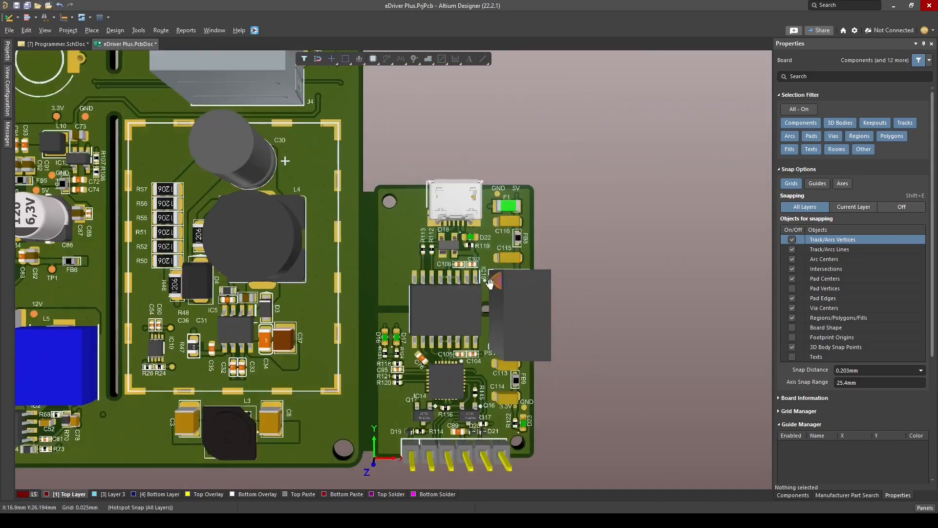
{"action": "right_click_drag", "start_coordinate": [547, 324], "coordinate": [537, 276]}
{"action": "scroll", "coordinate": [502, 275], "scroll_direction": "down", "scroll_amount": 4, "text": "ctrl"}
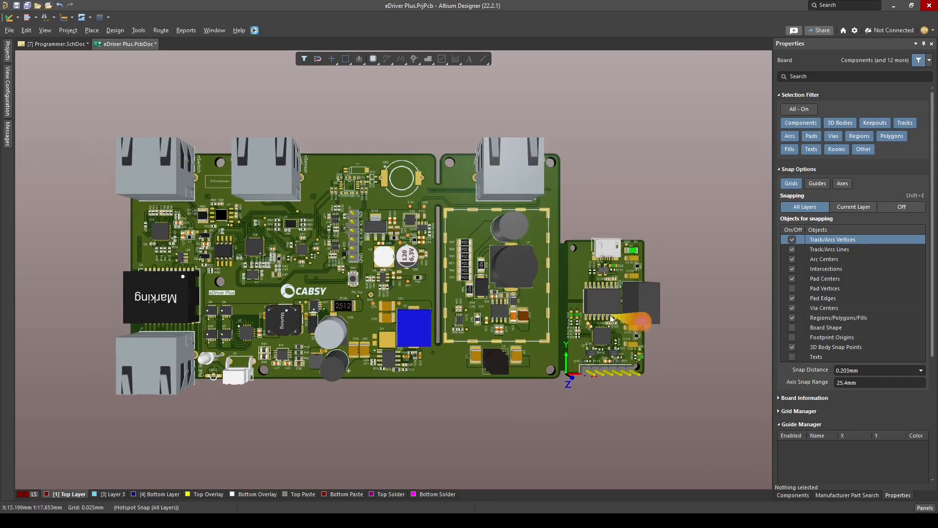
{"action": "right_click_drag", "start_coordinate": [639, 325], "coordinate": [636, 325]}
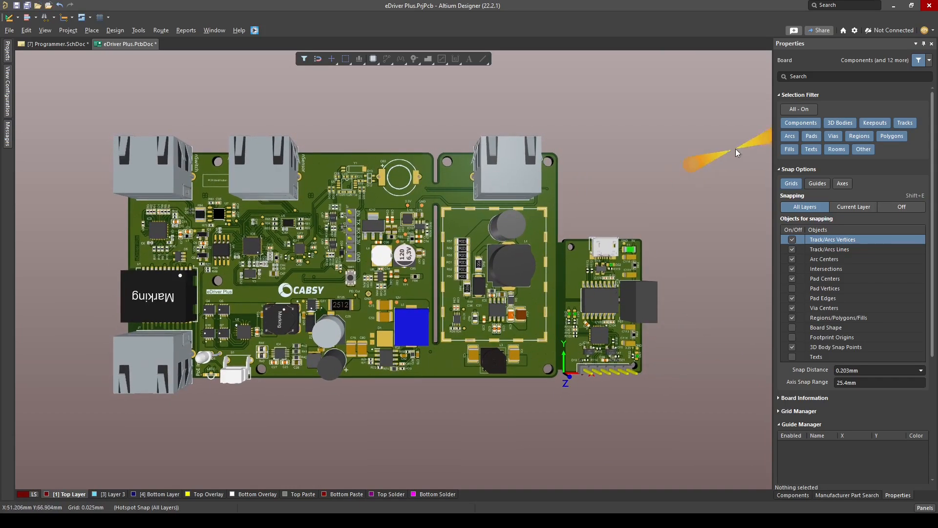